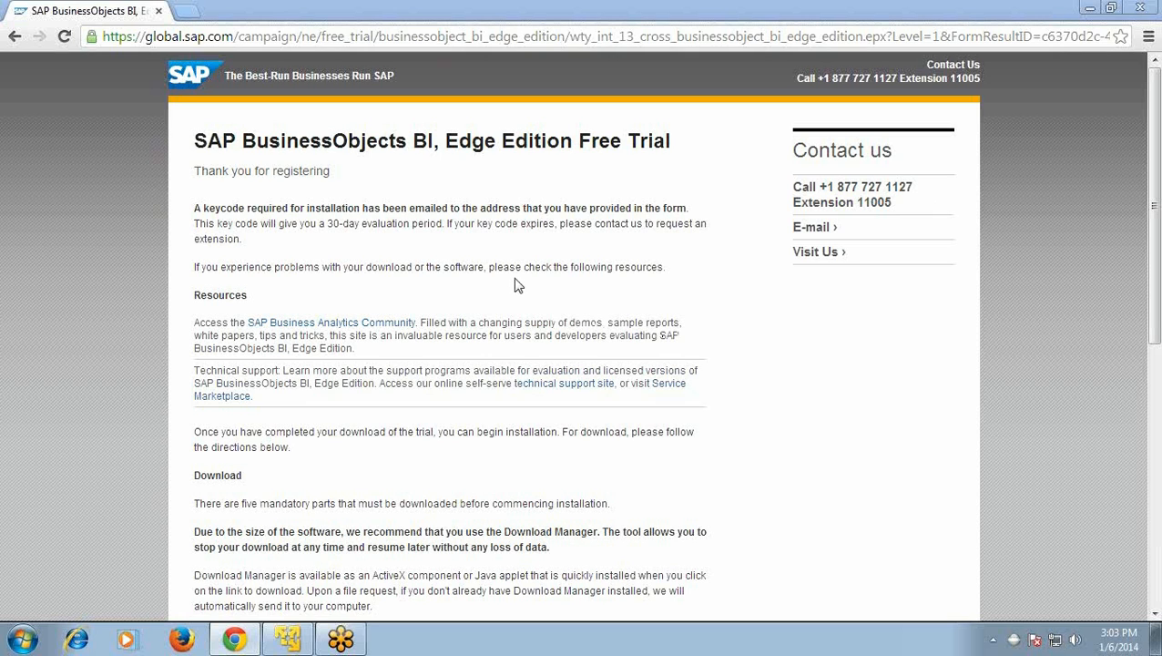
# Step: Scroll to the Download Manager server links, then switch to the Windows Server virtual machine
pyautogui.scroll(-6, 515, 284)
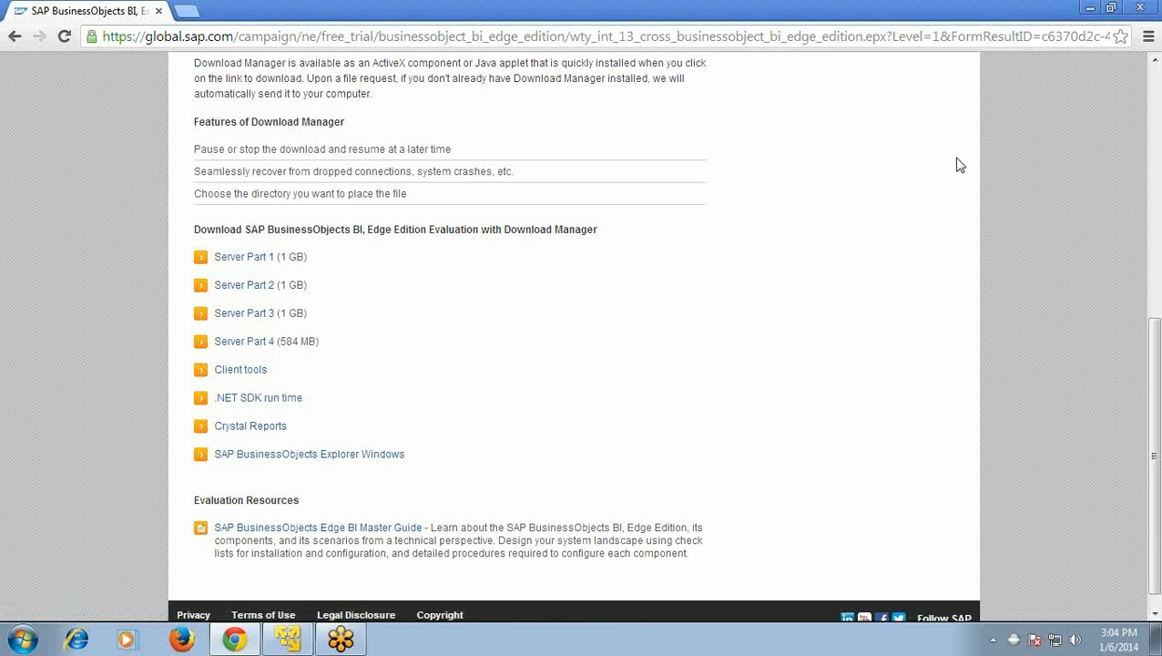
pyautogui.hotkey('alt', 'Tab')
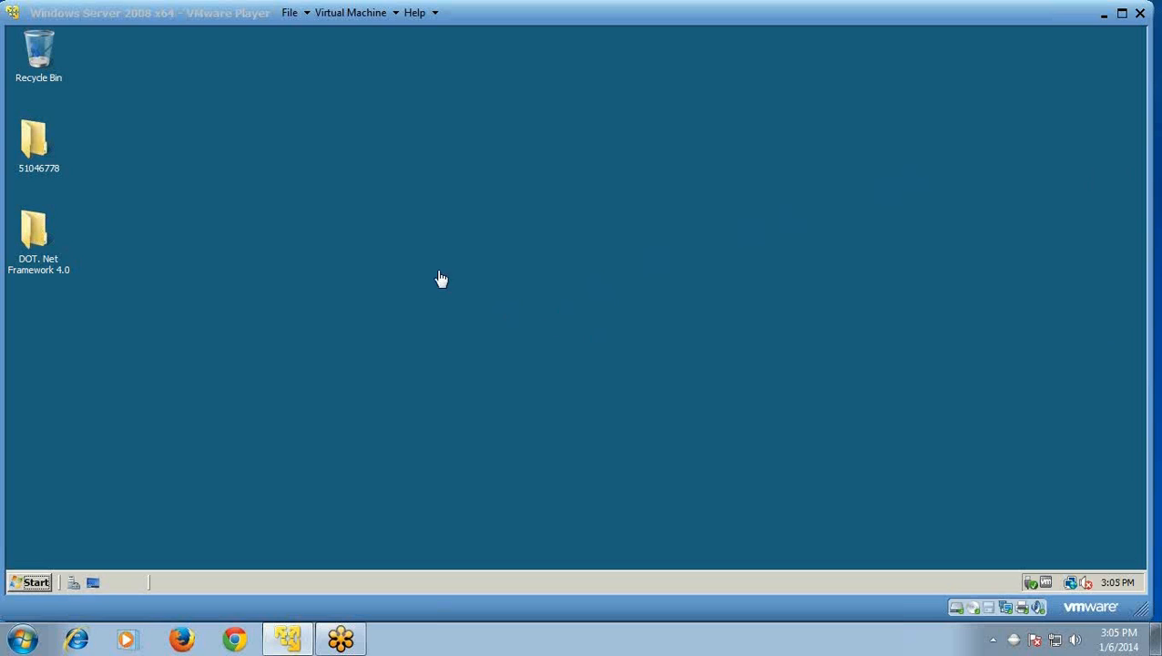
# Step: Browse into 51046778 > DATA_UNITS > BusinessObjectsServer_win and launch setup.exe
pyautogui.click(42, 155)
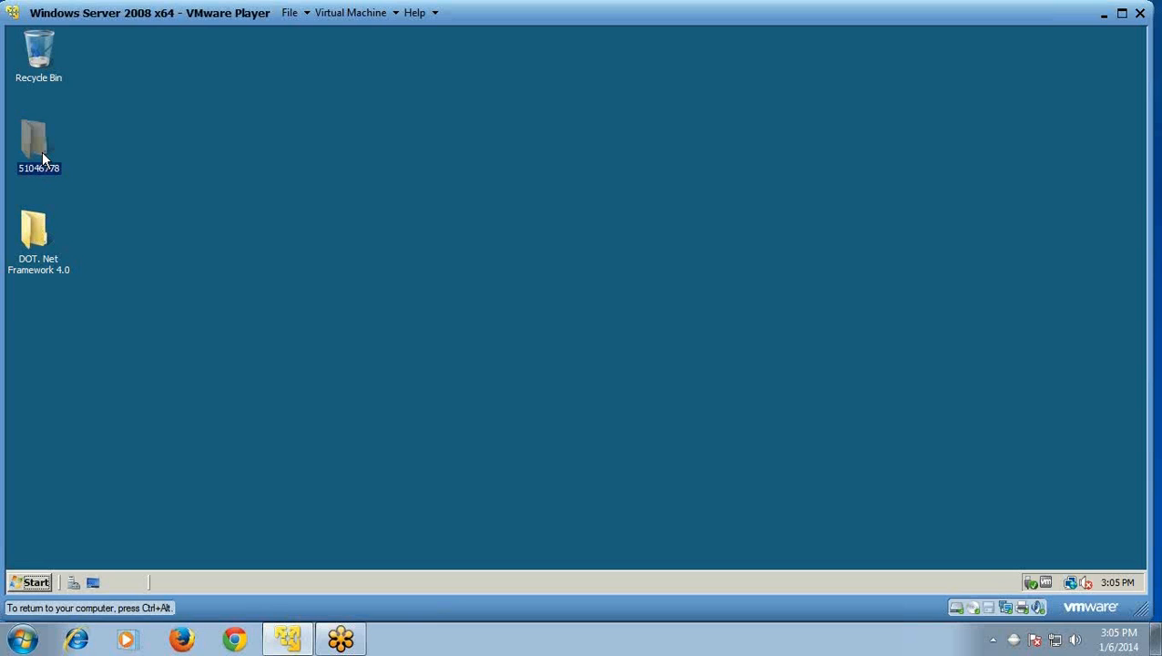
pyautogui.doubleClick(42, 155)
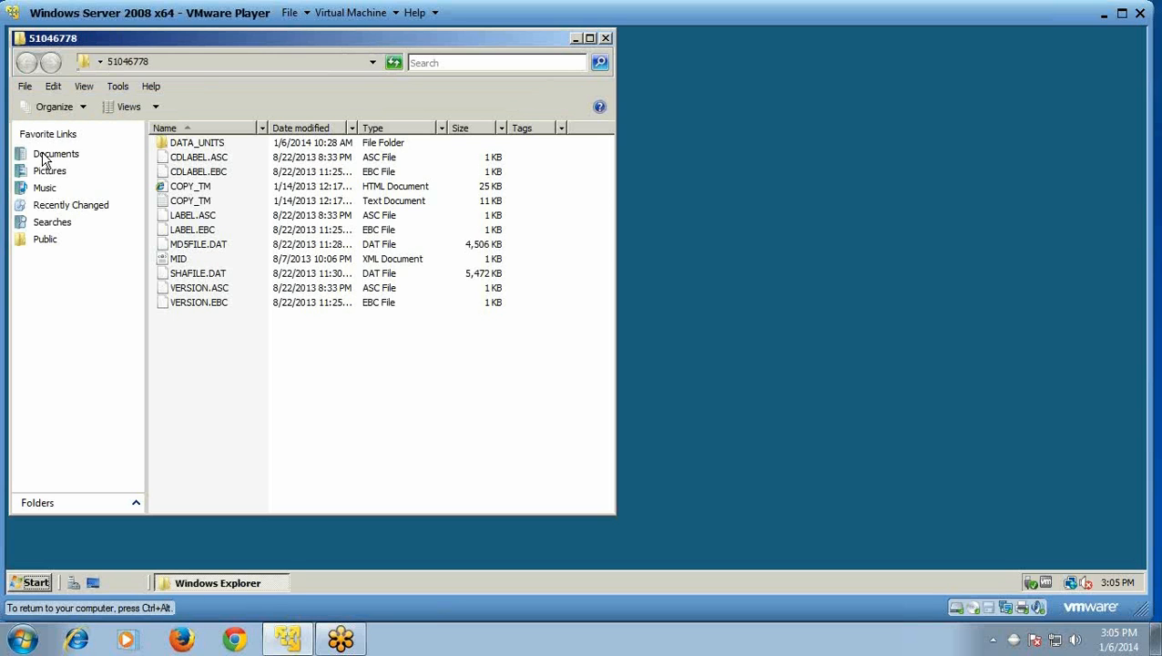
pyautogui.doubleClick(190, 146)
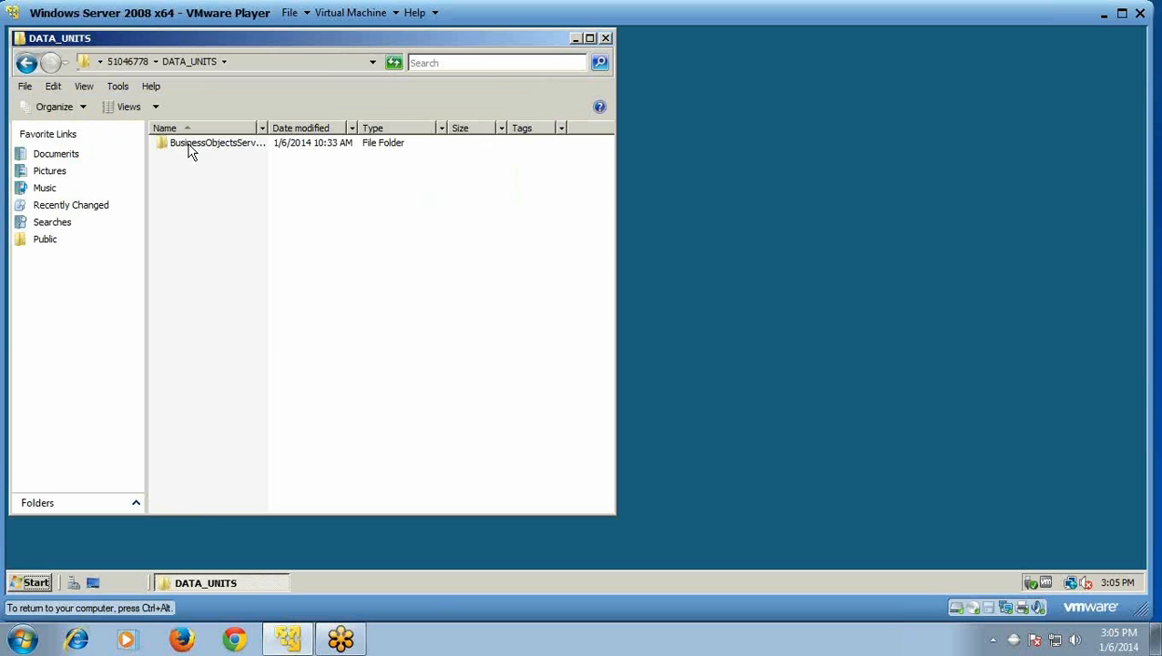
pyautogui.doubleClick(190, 146)
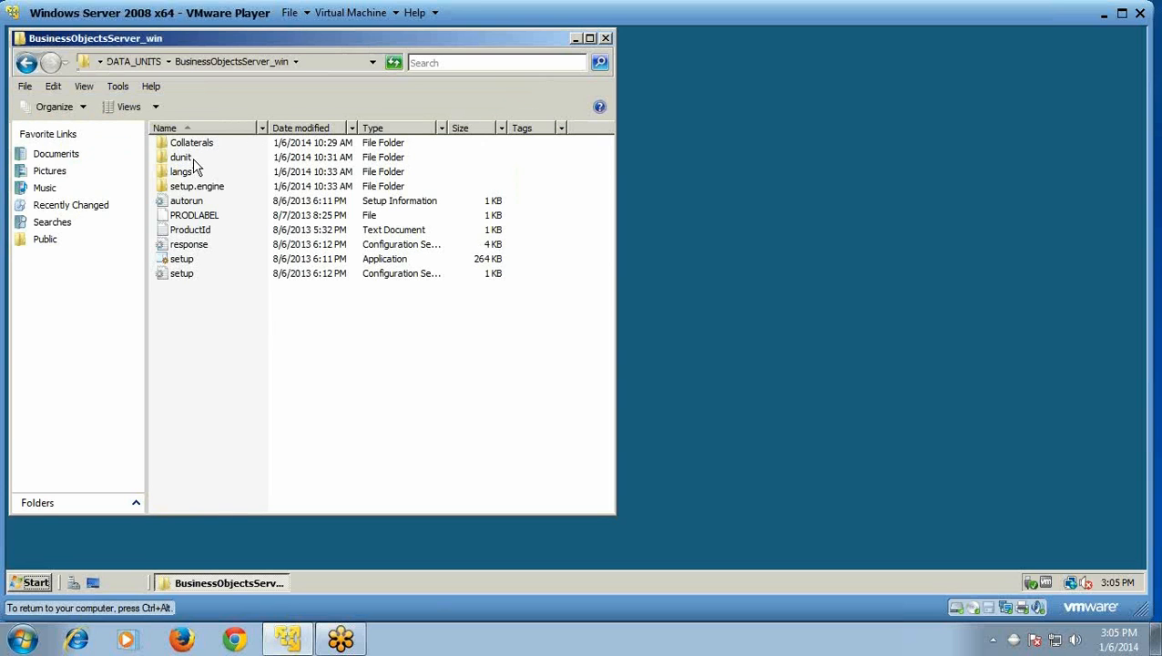
pyautogui.doubleClick(189, 260)
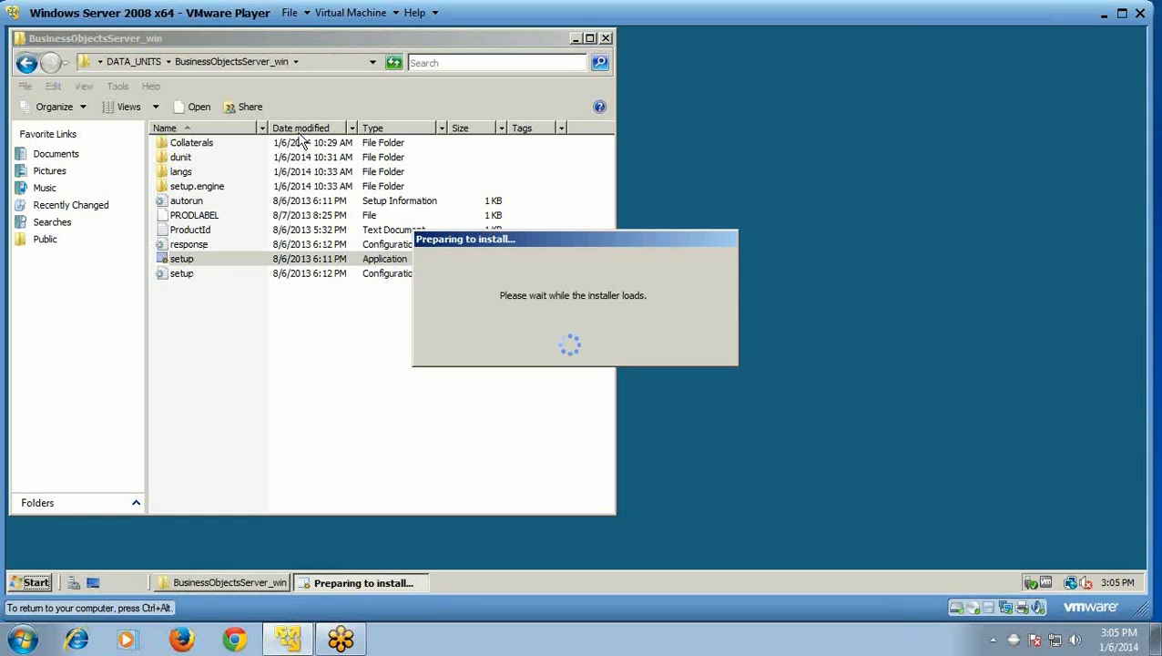
# Step: Choose English, check the passed prerequisites (admin rights, .NET 3.5, reboot, Windows version), and continue
pyautogui.click(575, 39)
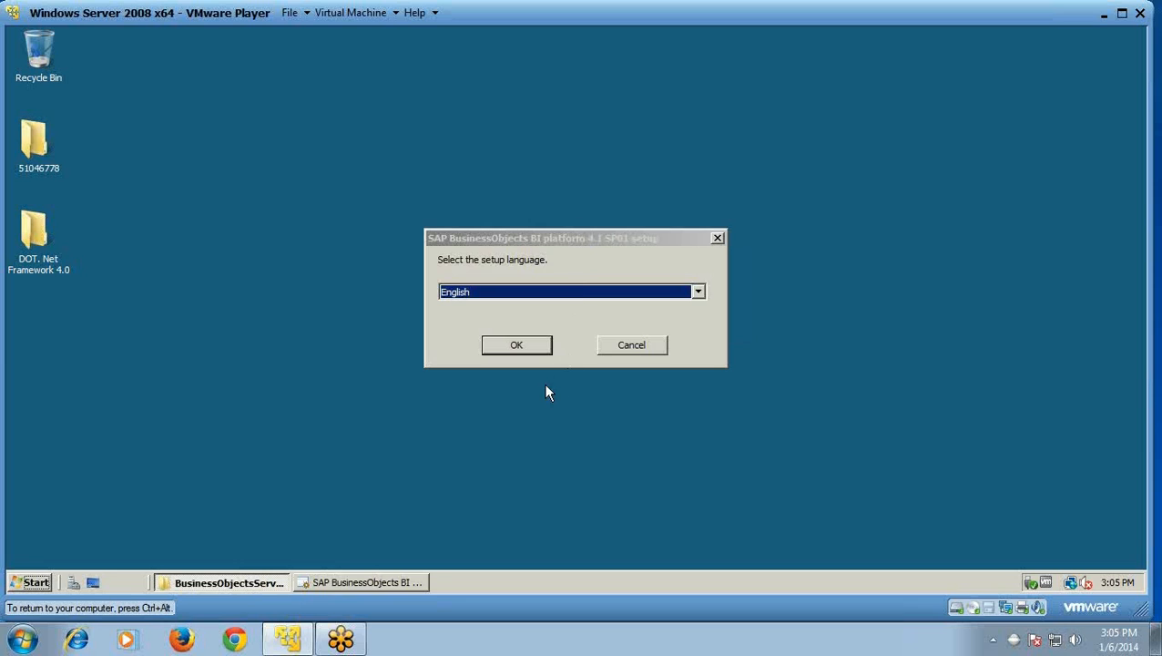
pyautogui.click(518, 344)
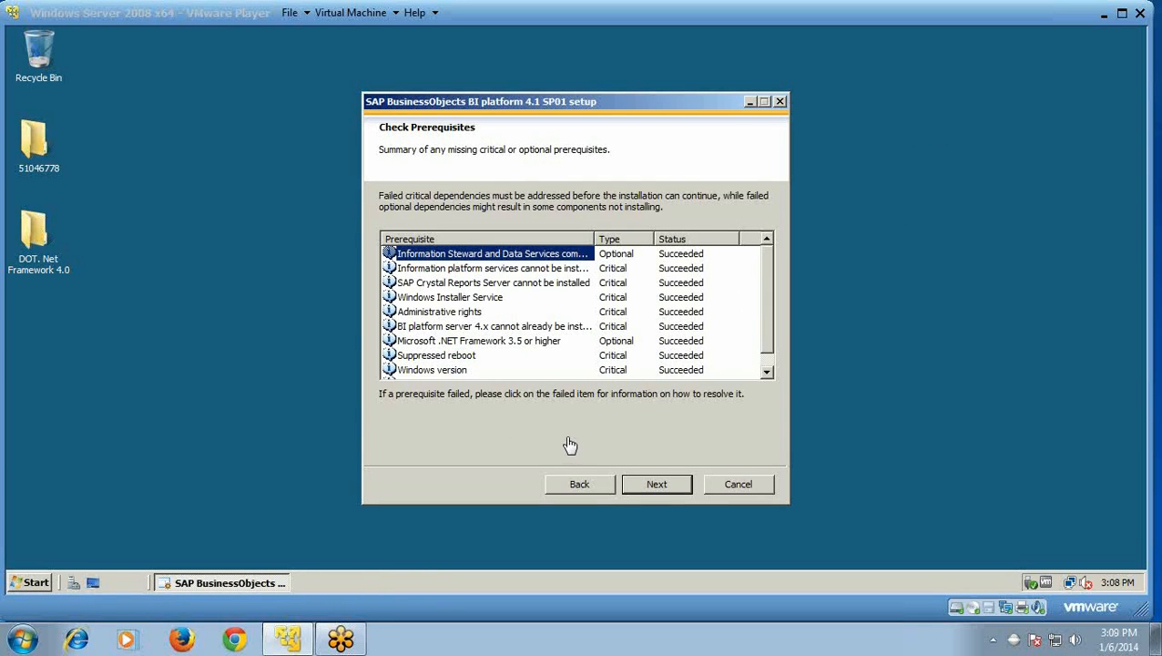
pyautogui.click(457, 313)
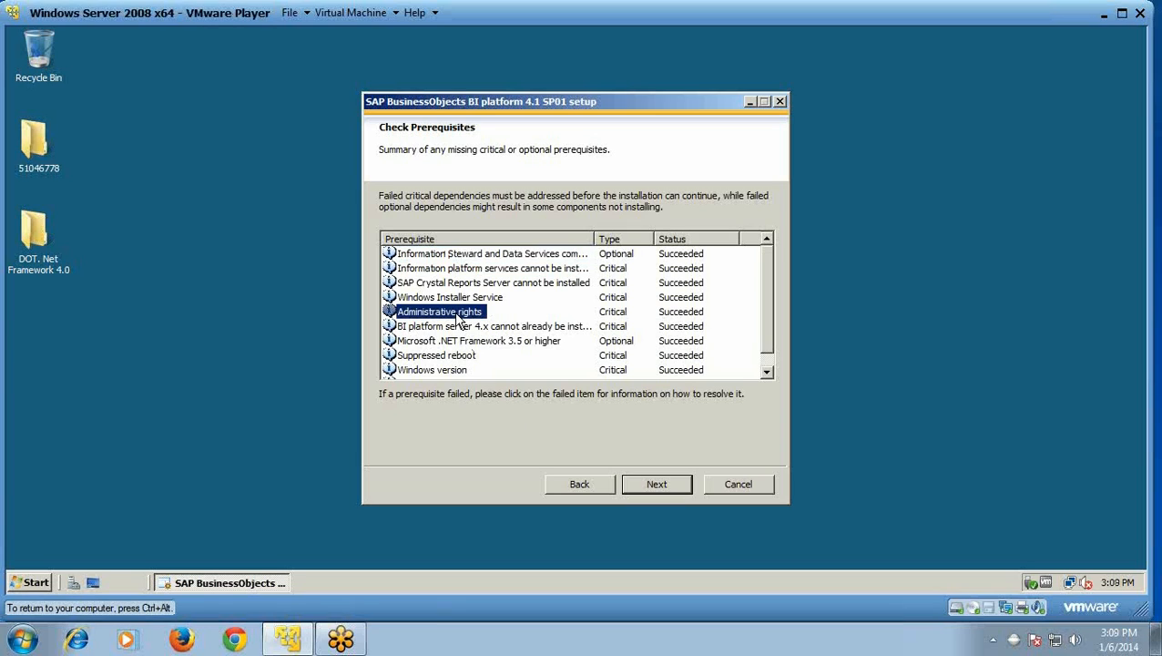
pyautogui.click(457, 343)
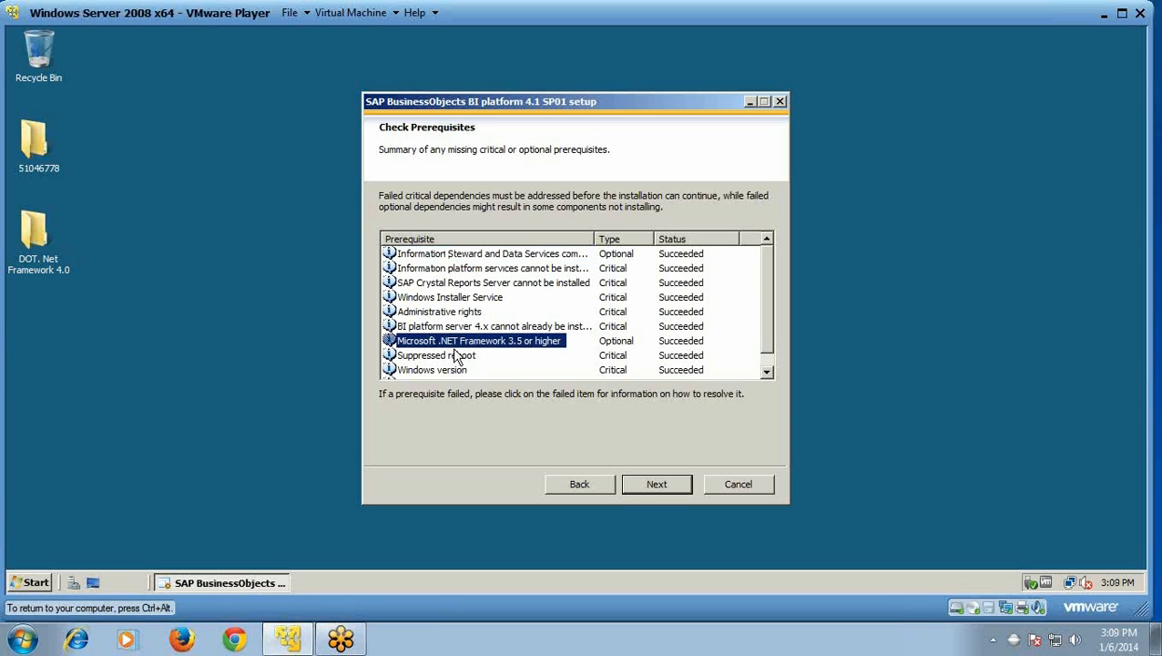
pyautogui.click(456, 357)
pyautogui.click(451, 372)
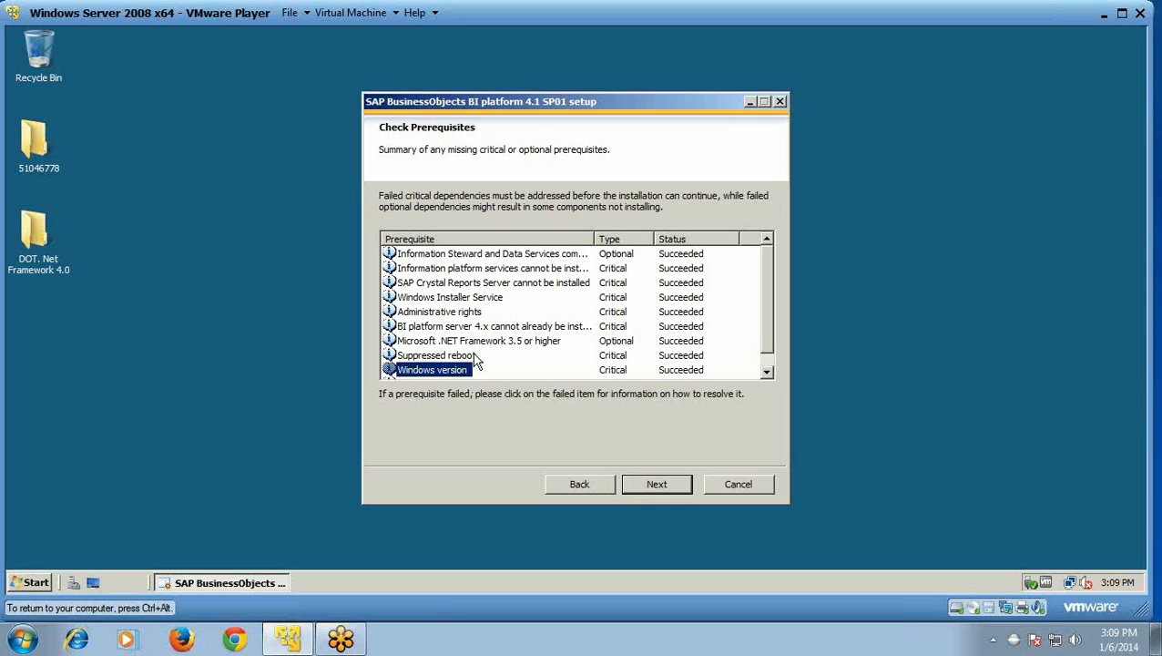
pyautogui.click(658, 487)
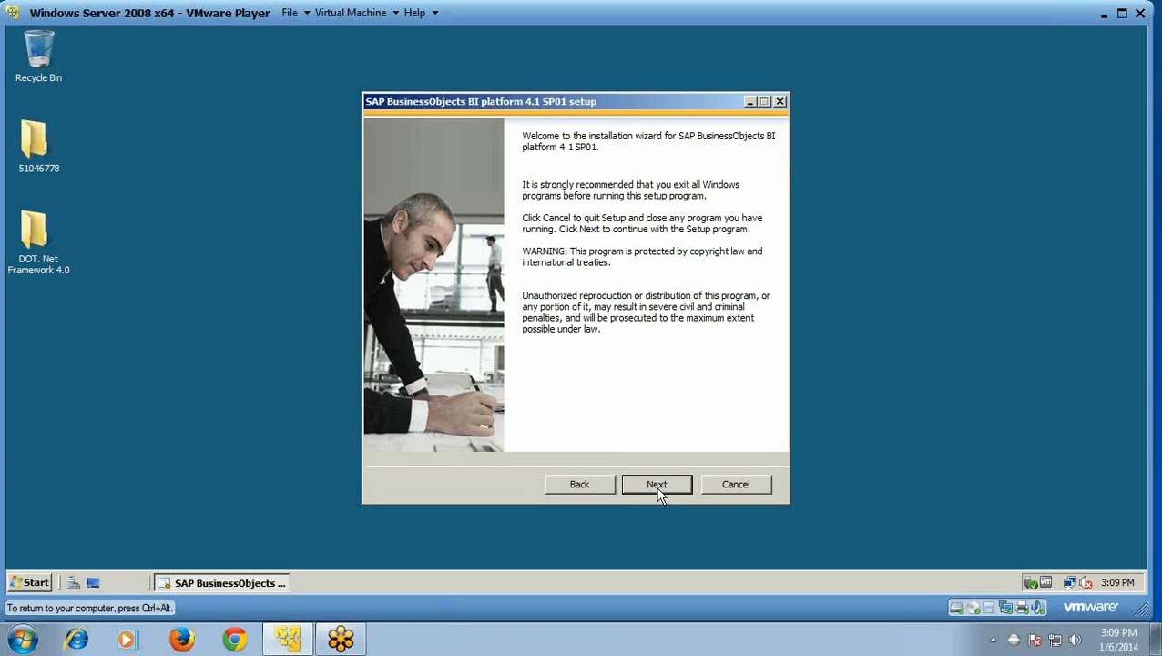
# Step: Accept the BI platform license agreement
pyautogui.click(657, 485)
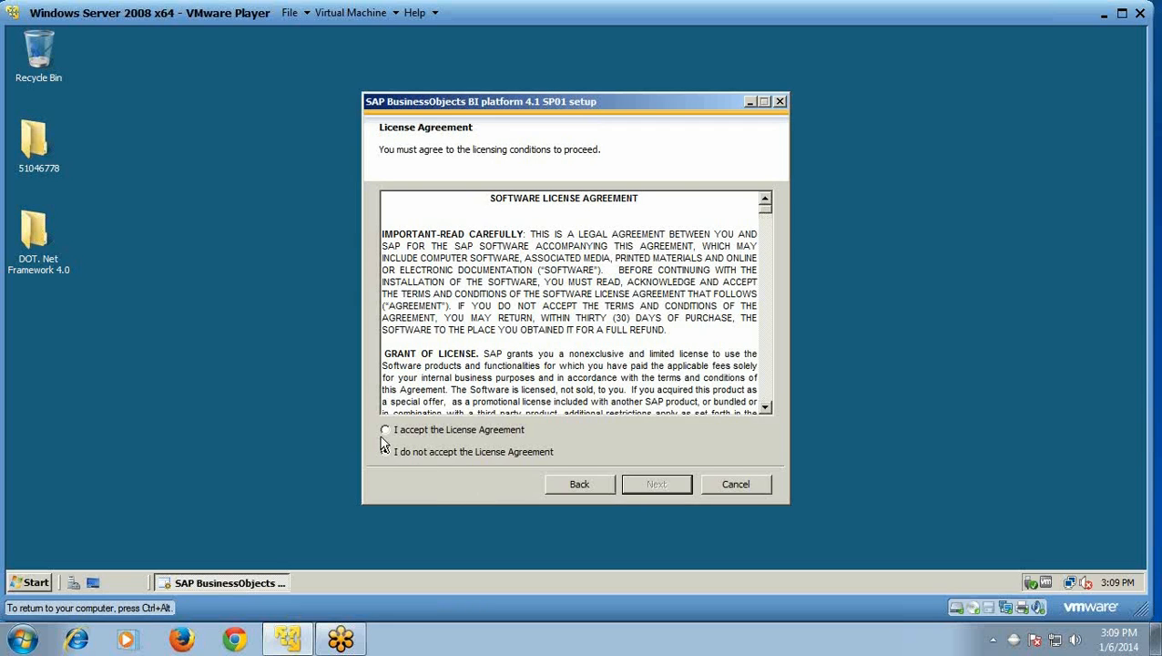
pyautogui.click(385, 429)
pyautogui.click(653, 487)
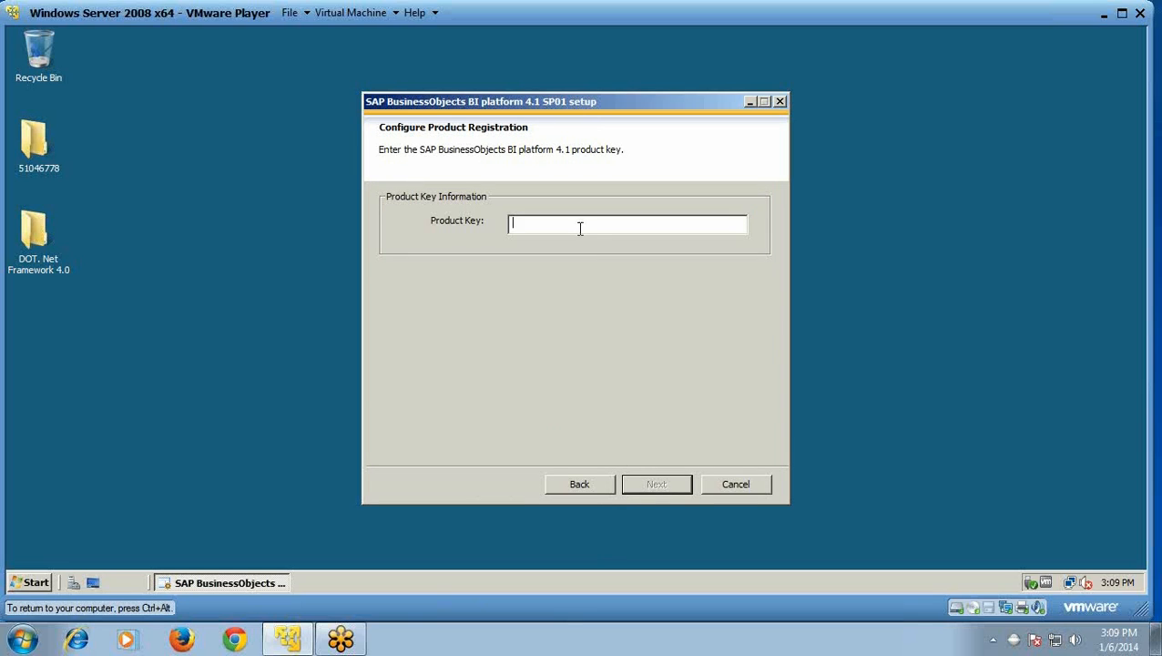
# Step: Paste the product key into the registration page and submit it
pyautogui.hotkey('ctrl', 'alt')
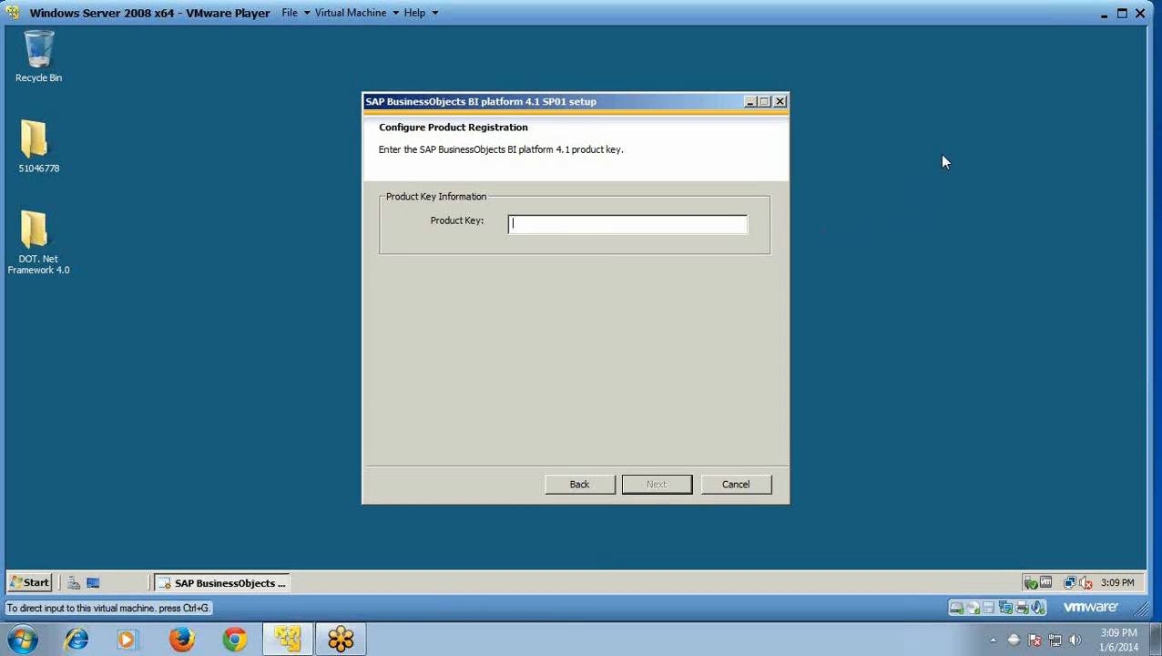
pyautogui.hotkey('ctrl', 'v')
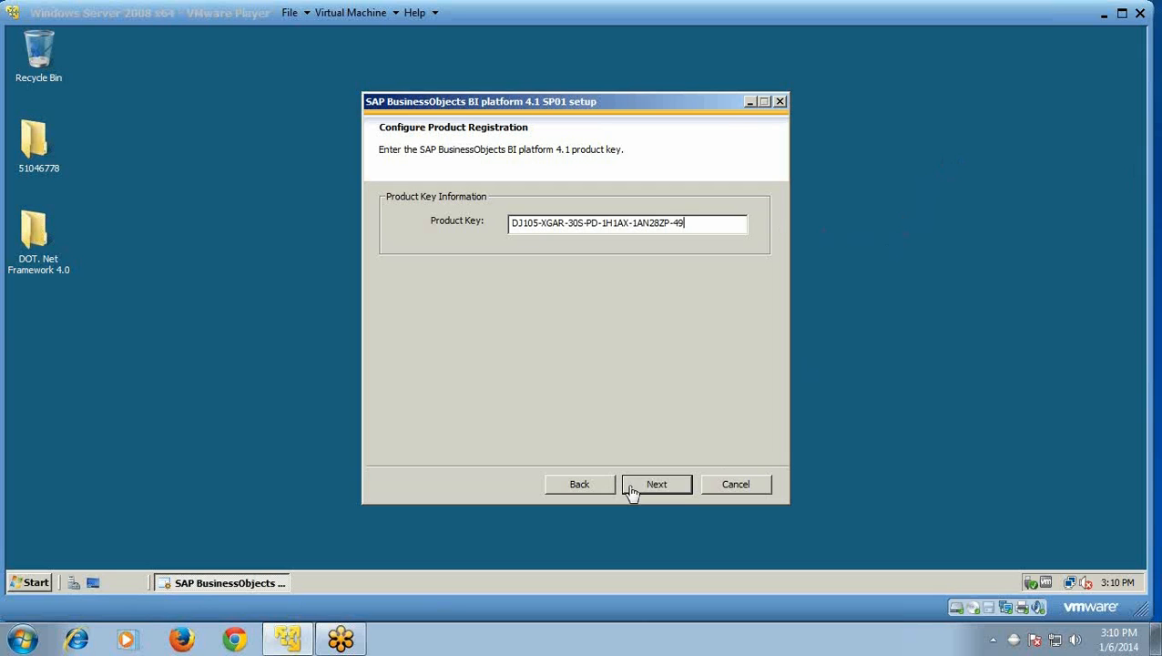
pyautogui.click(658, 489)
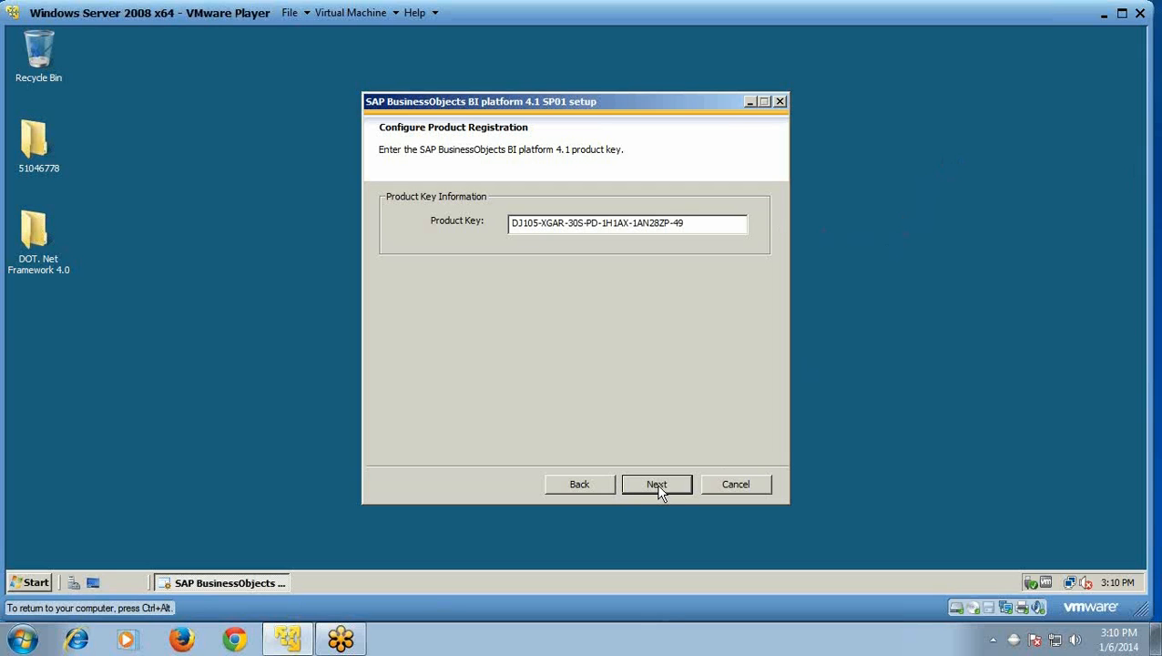
pyautogui.click(659, 489)
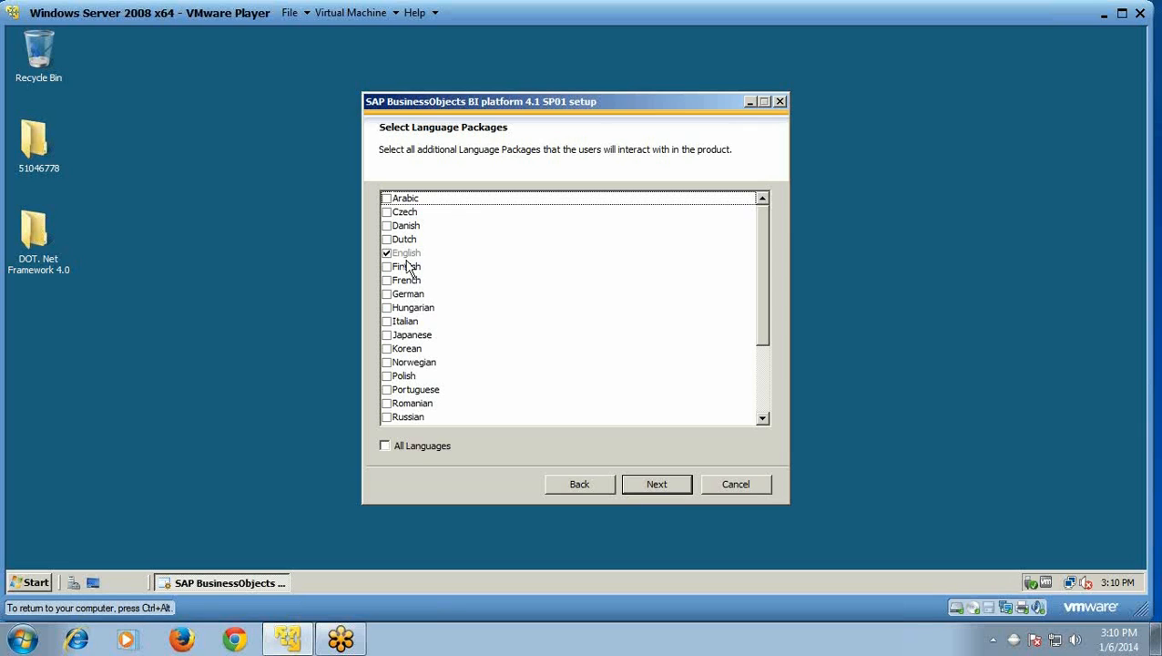
# Step: Keep English, Full install, default folder, Sybase SQL Anywhere, Tomcat and Subversion defaults
pyautogui.click(649, 487)
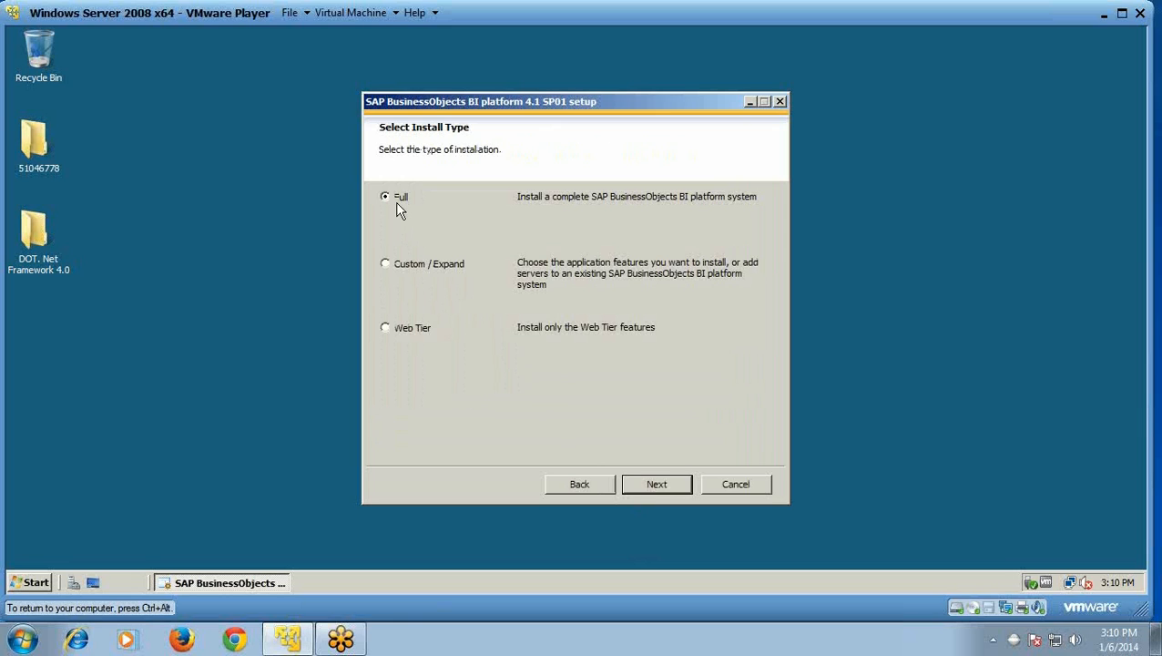
pyautogui.click(646, 486)
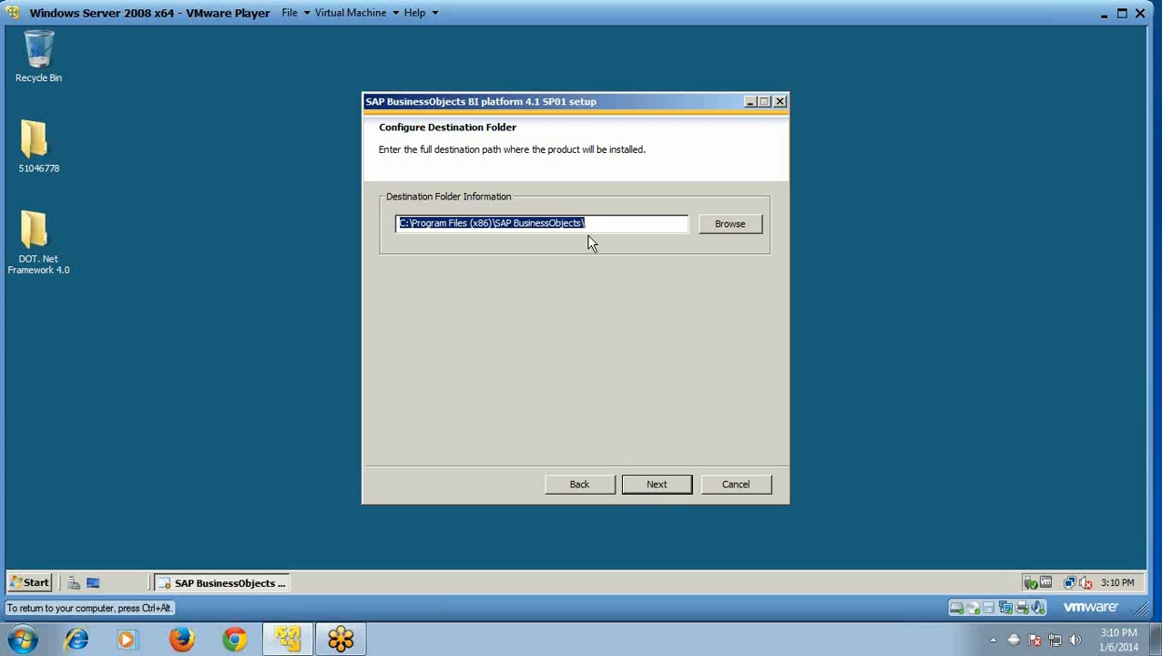
pyautogui.click(648, 486)
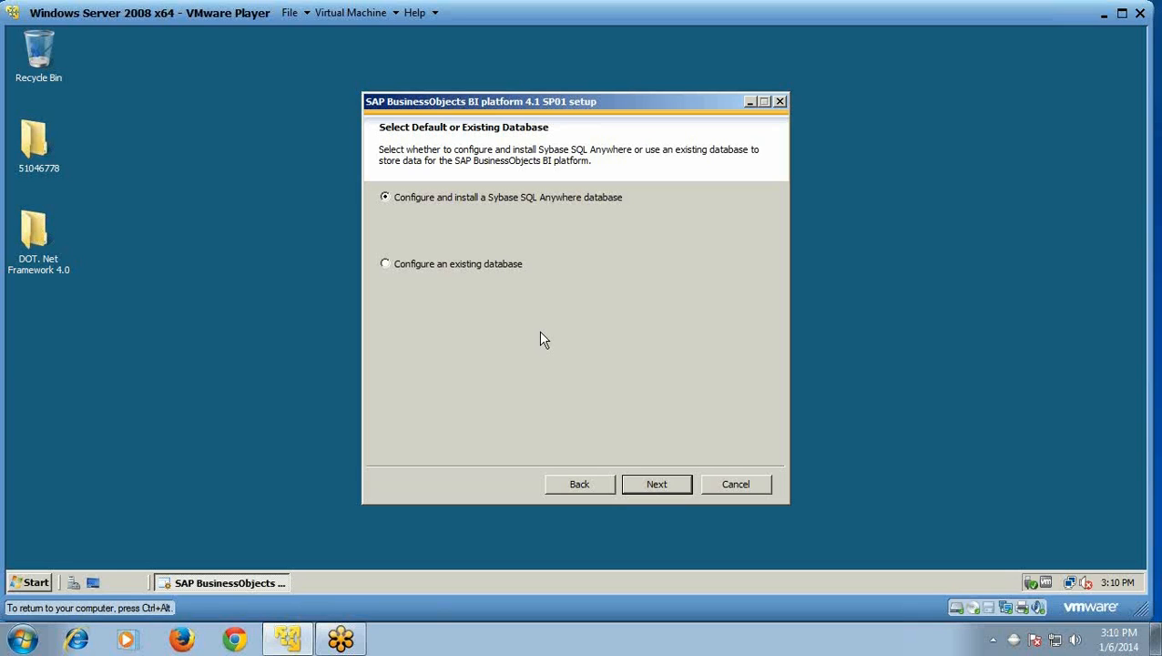
pyautogui.click(645, 486)
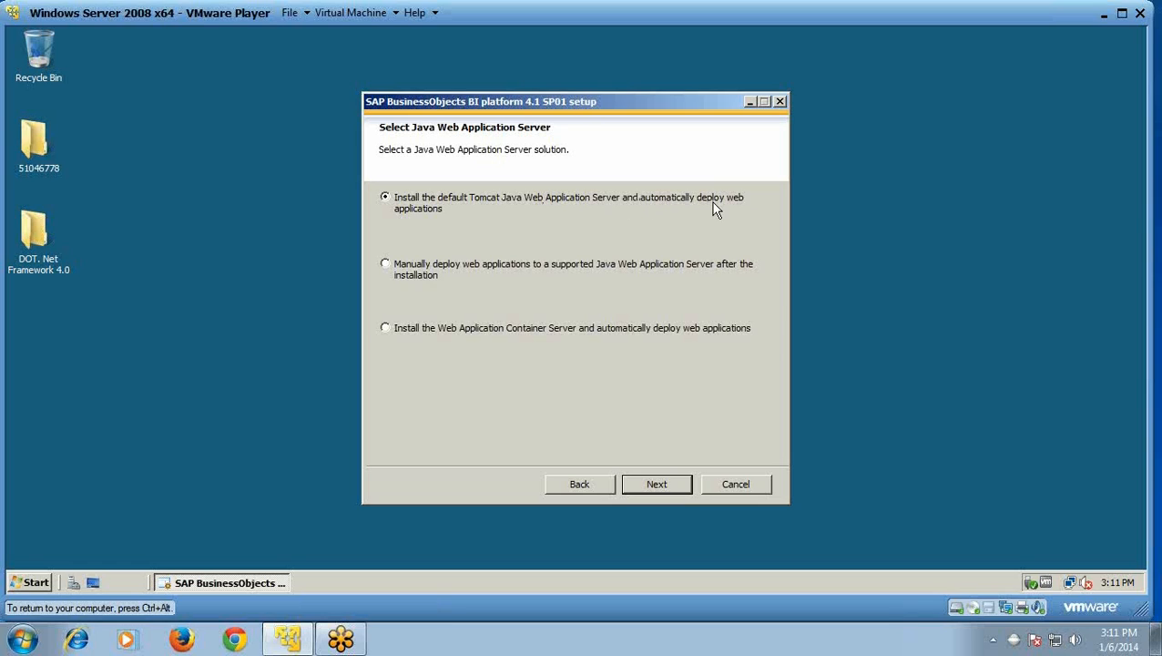
pyautogui.click(657, 484)
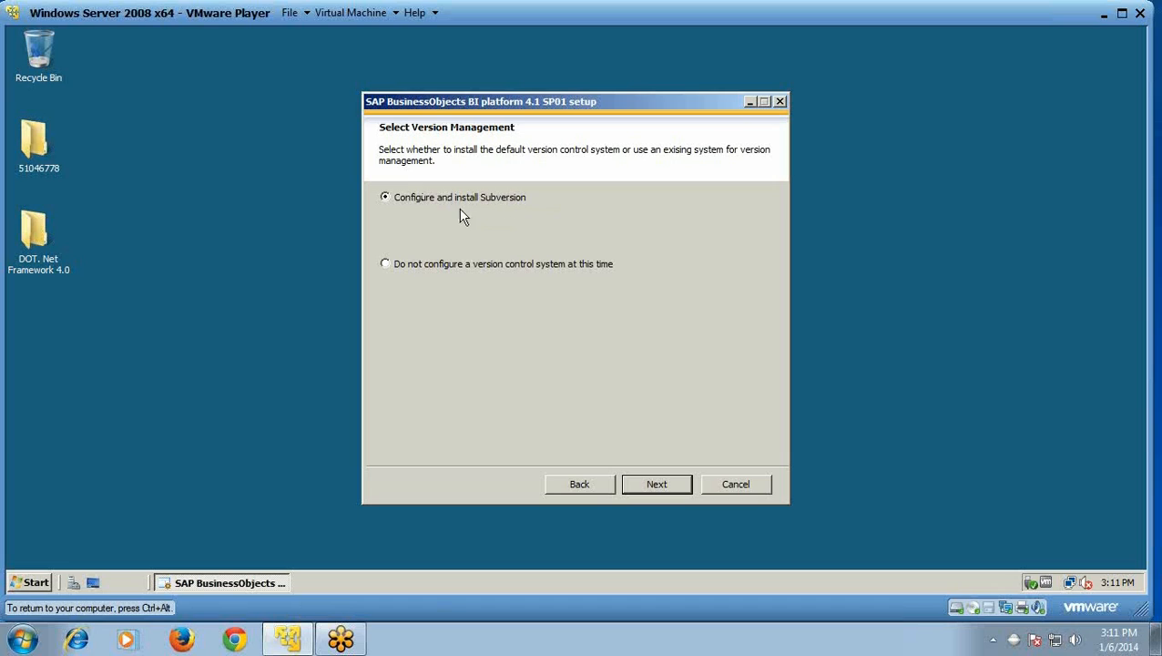
pyautogui.click(654, 484)
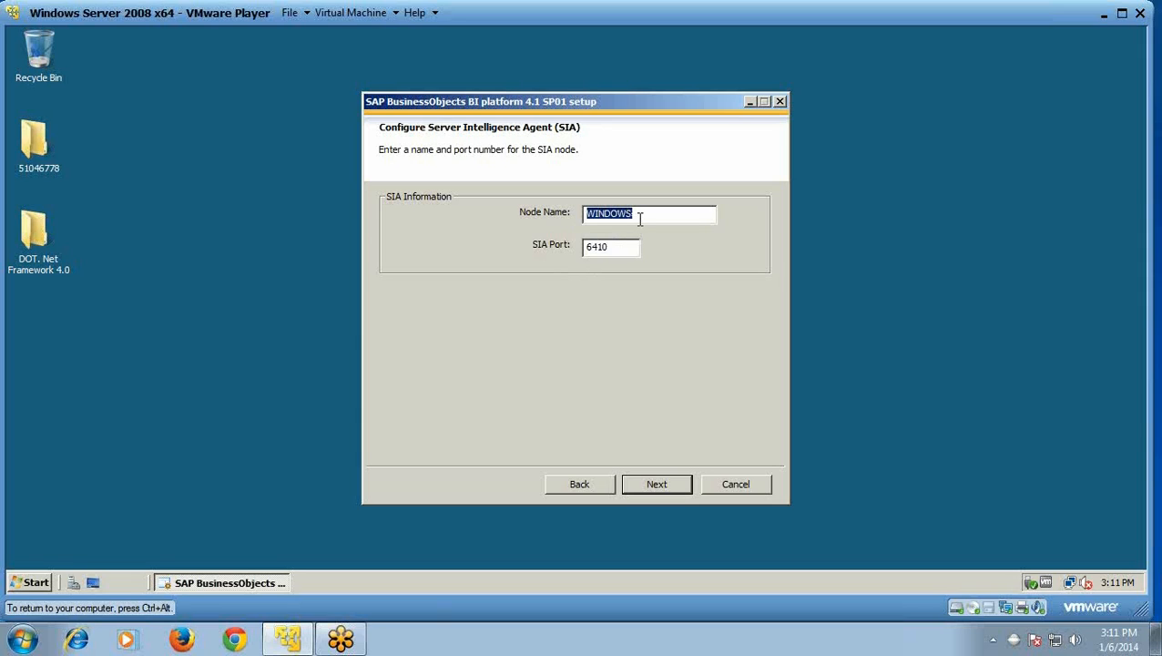
# Step: Rename the SIA node from WINDOWS to BONODE and accept the SIA settings
pyautogui.click(640, 218)
pyautogui.press('BackSpace')
pyautogui.press('BackSpace')
pyautogui.press('BackSpace')
pyautogui.press('BackSpace')
pyautogui.press('BackSpace')
pyautogui.press('BackSpace')
pyautogui.press('BackSpace')
pyautogui.write('BONODE')
pyautogui.click(650, 487)
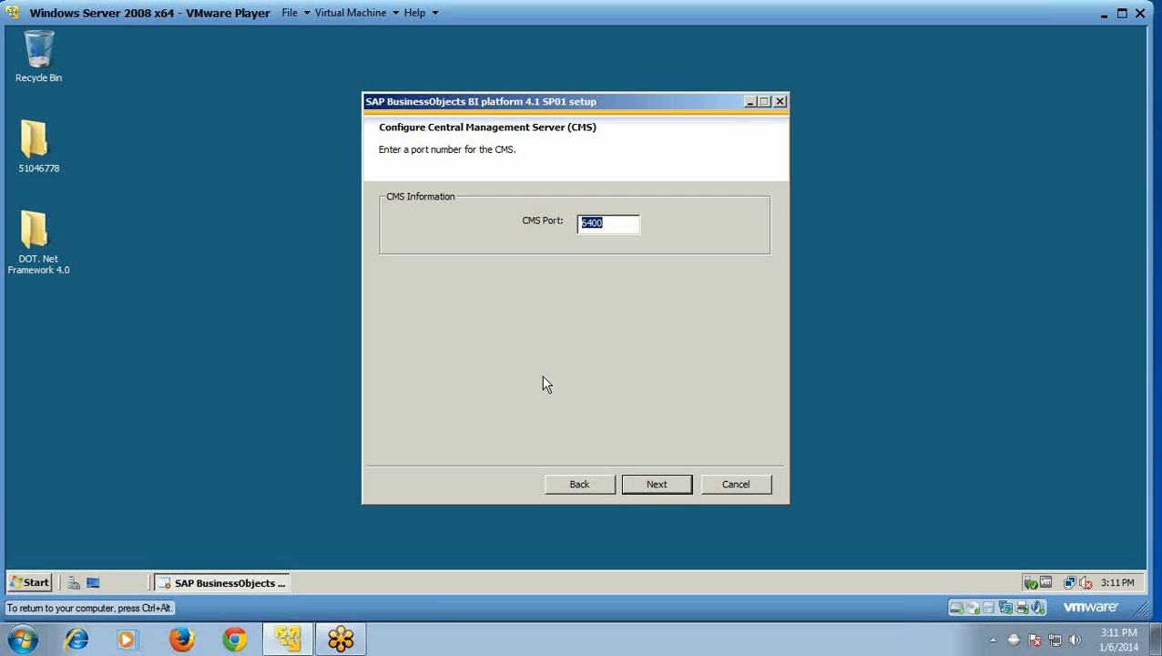
# Step: Keep CMS port 6400 and submit the administrator password and CMS cluster key
pyautogui.click(648, 481)
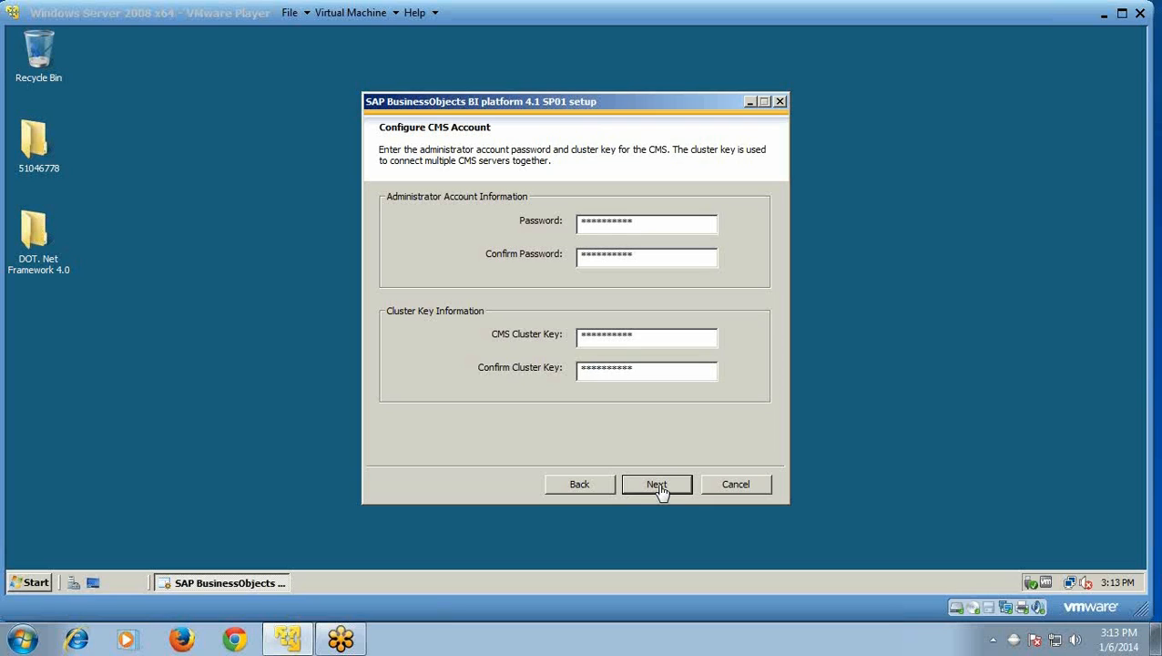
pyautogui.click(660, 486)
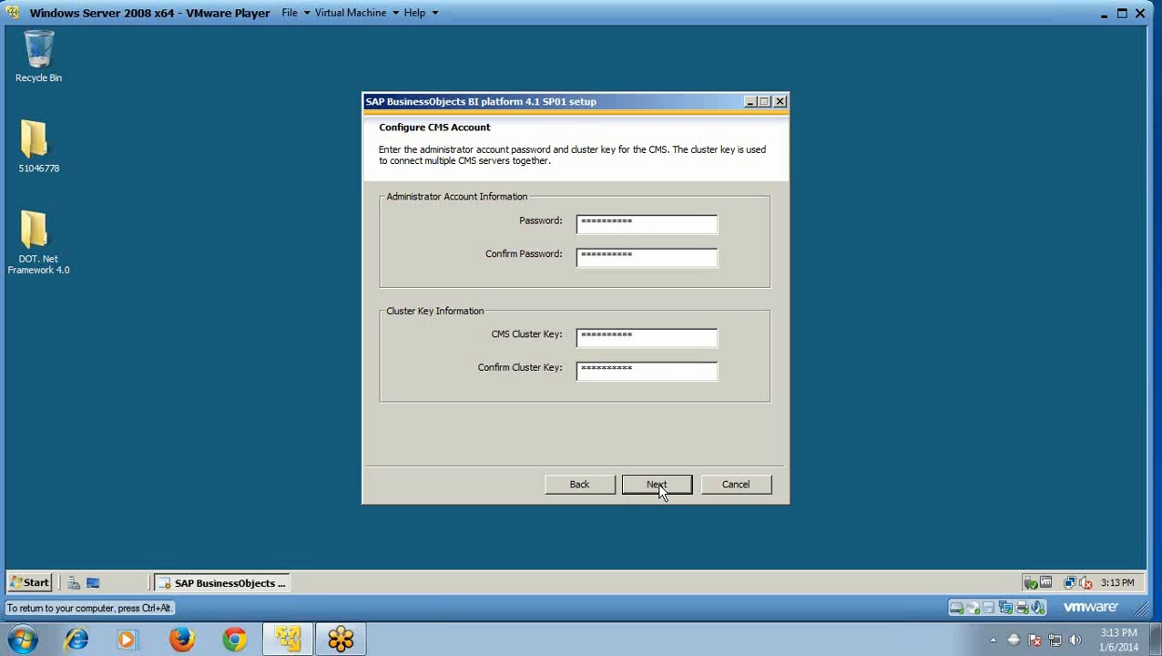
pyautogui.click(658, 484)
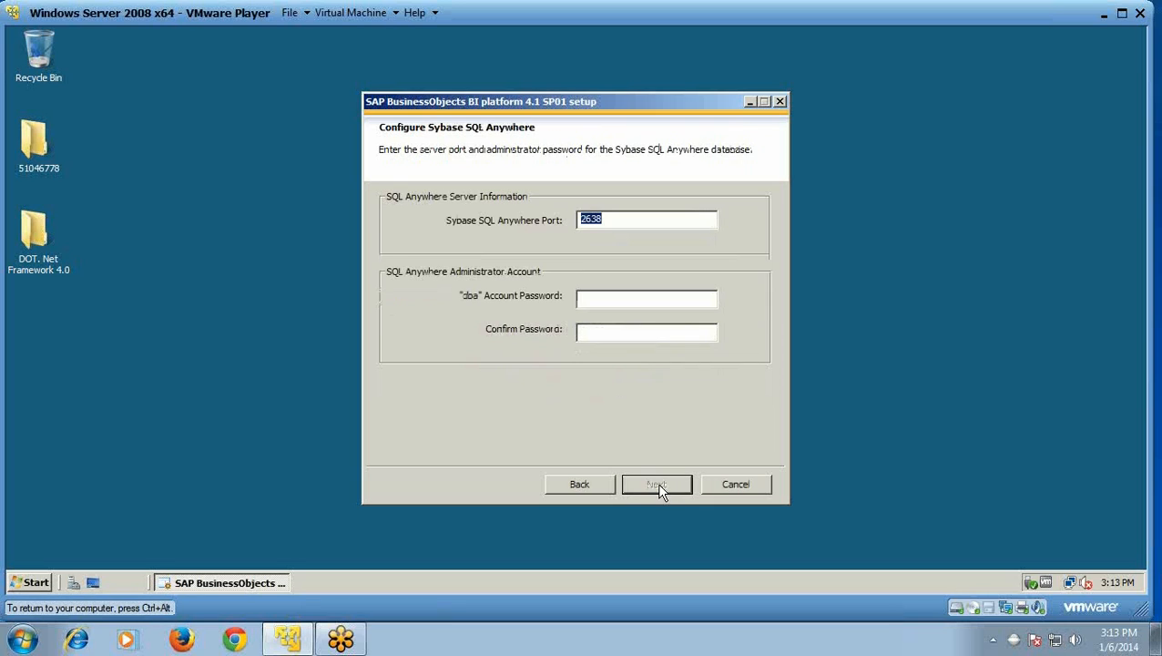
# Step: Set and confirm the Sybase dba password, then keep Tomcat ports 8080, 8005 and 8443
pyautogui.click(632, 299)
pyautogui.write('Password1')
pyautogui.click(633, 335)
pyautogui.write('Pass')
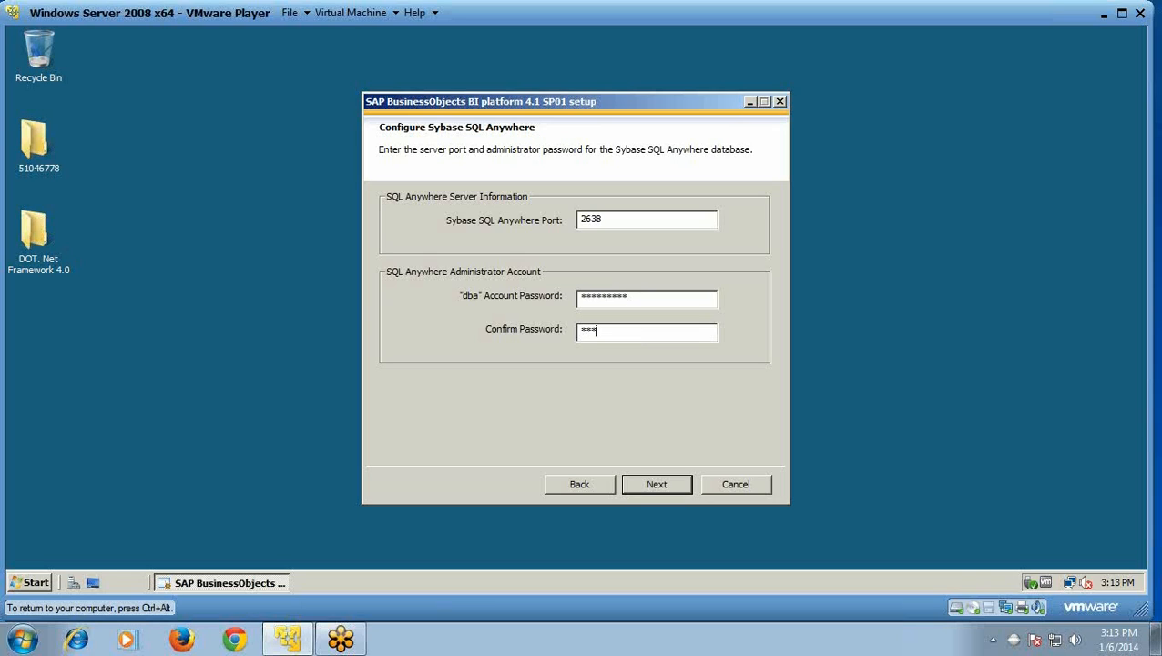
pyautogui.write('word1')
pyautogui.click(663, 487)
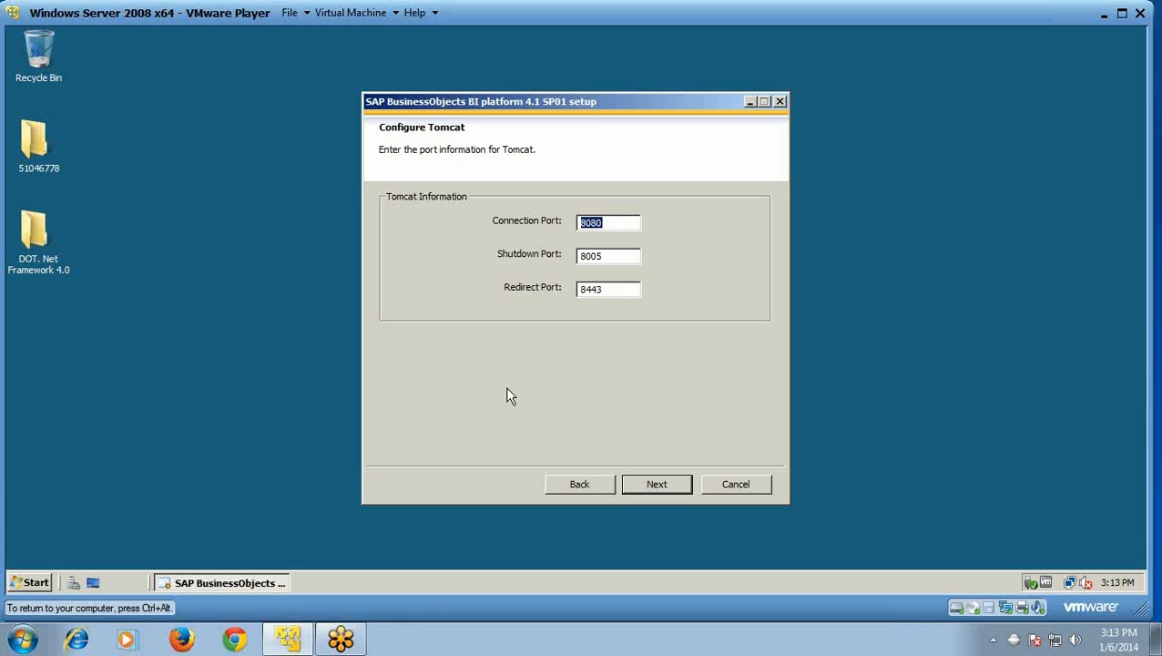
pyautogui.click(665, 493)
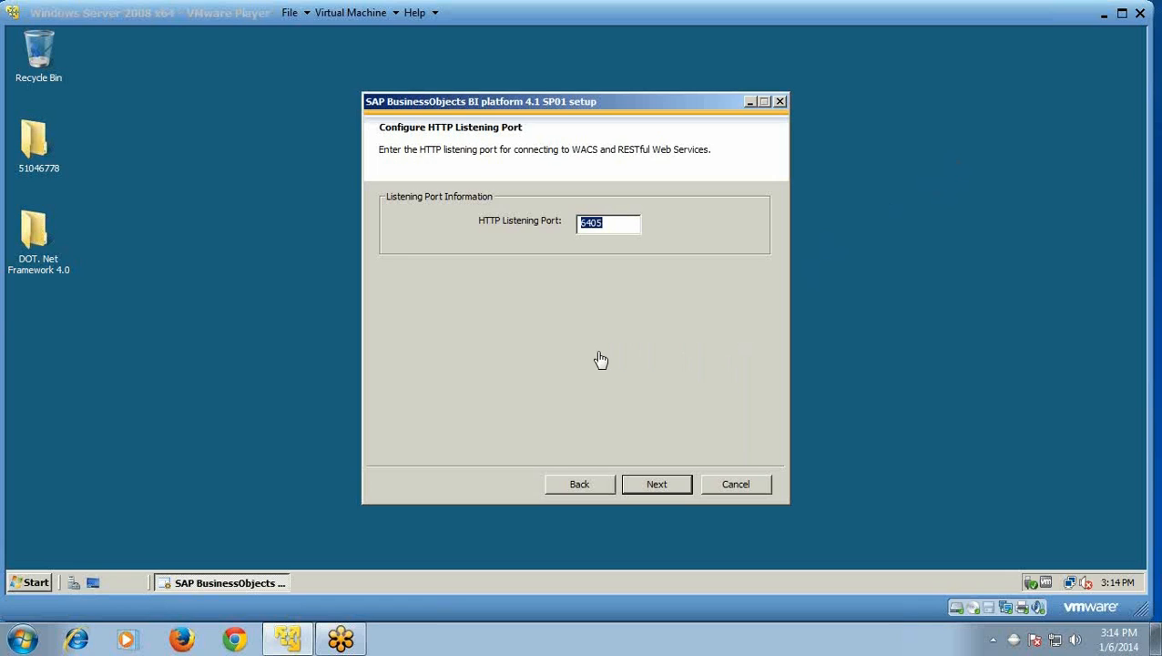
# Step: Keep HTTP port 6405 and enter and confirm the Subversion repository account password
pyautogui.click(658, 486)
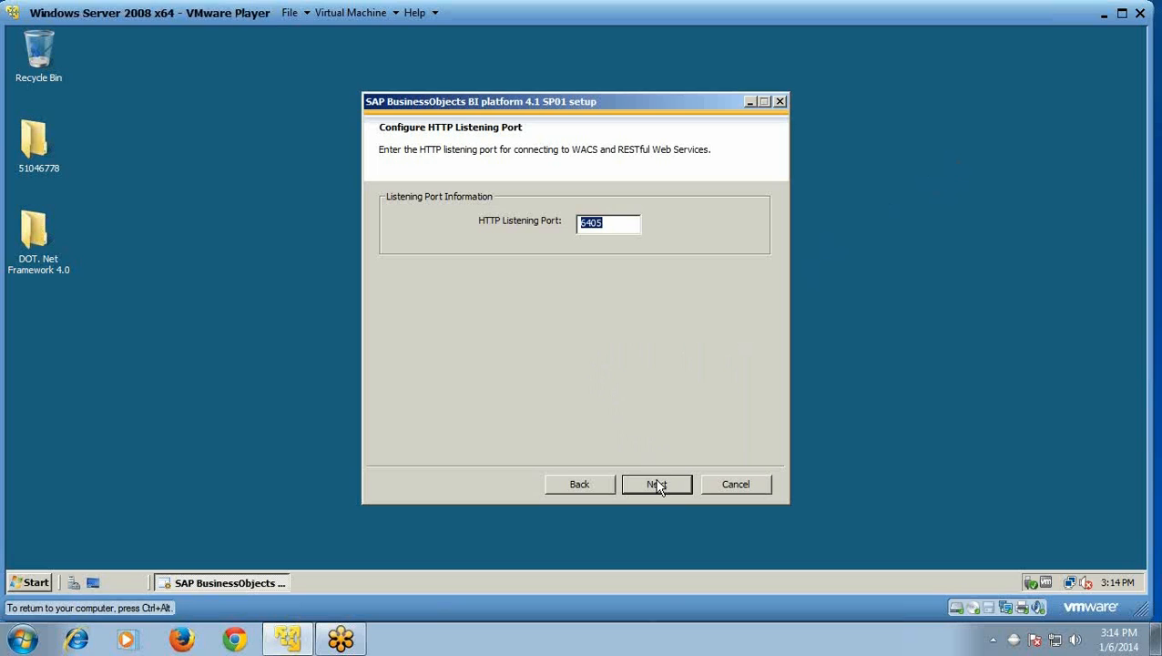
pyautogui.click(659, 486)
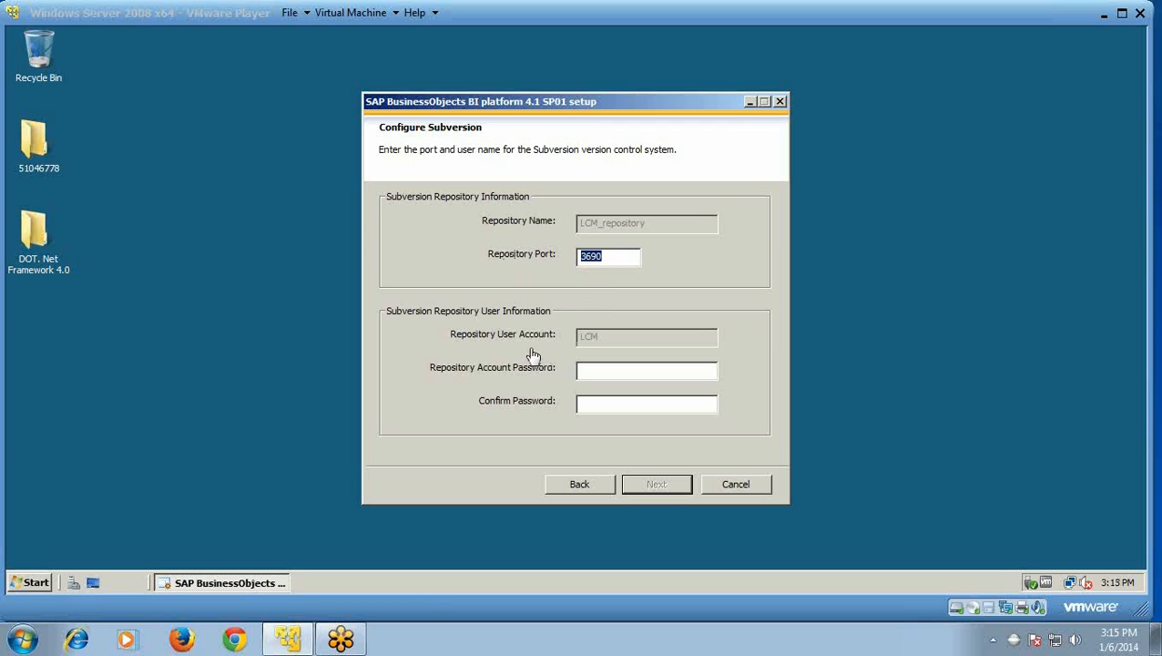
pyautogui.click(593, 370)
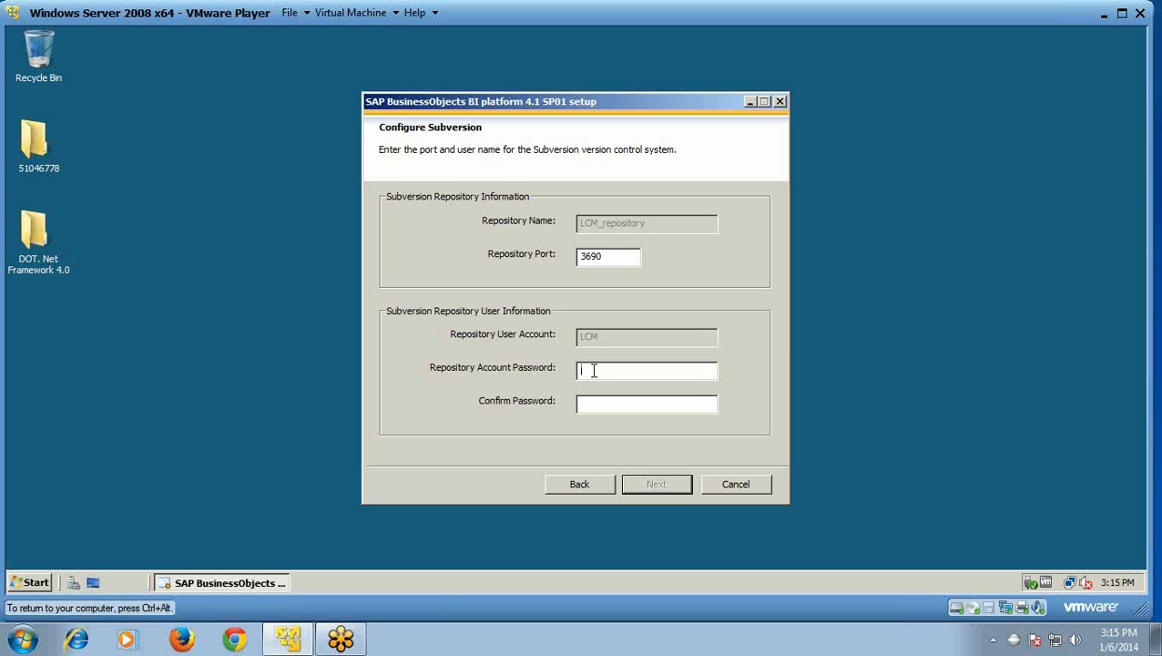
pyautogui.write('**********')
pyautogui.click(608, 410)
pyautogui.write('**********')
pyautogui.hotkey('ctrl', 'alt')
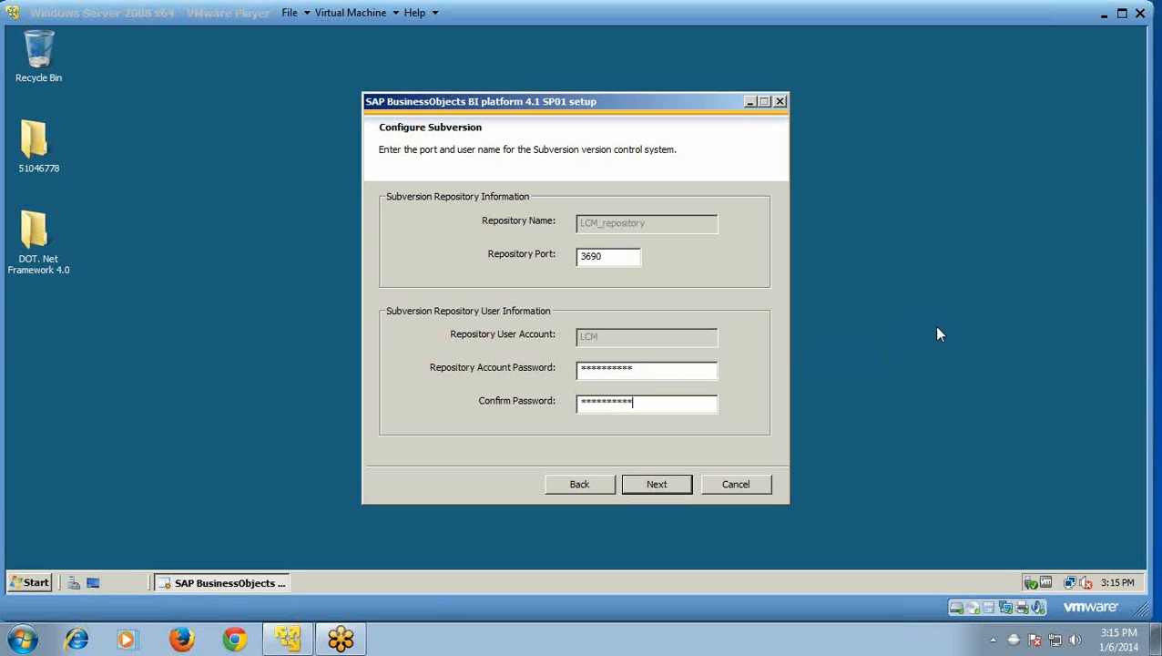
pyautogui.click(667, 490)
# Step: Save the Subversion settings and leave SMD Agent connectivity unconfigured
pyautogui.click(667, 490)
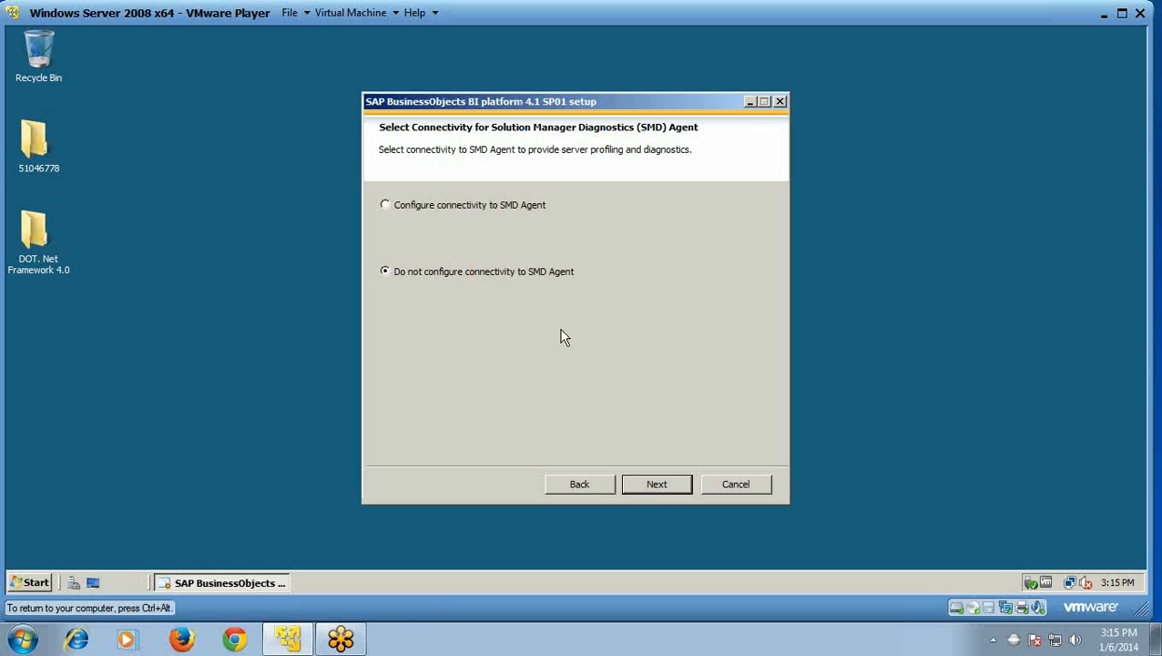
pyautogui.click(385, 206)
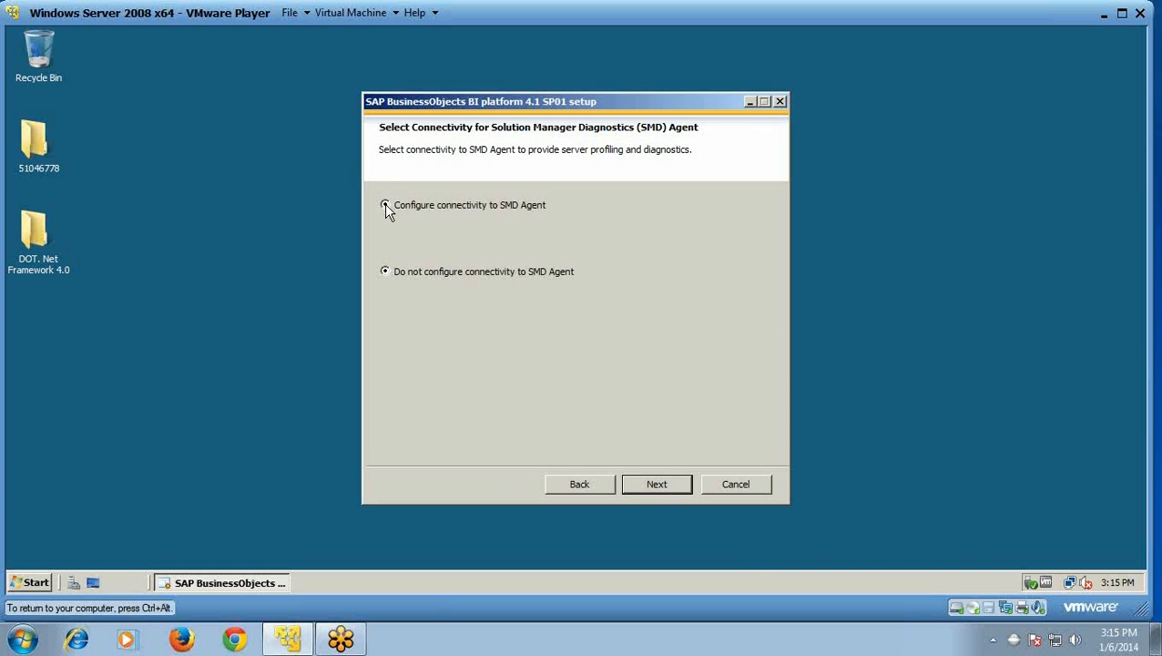
pyautogui.click(670, 492)
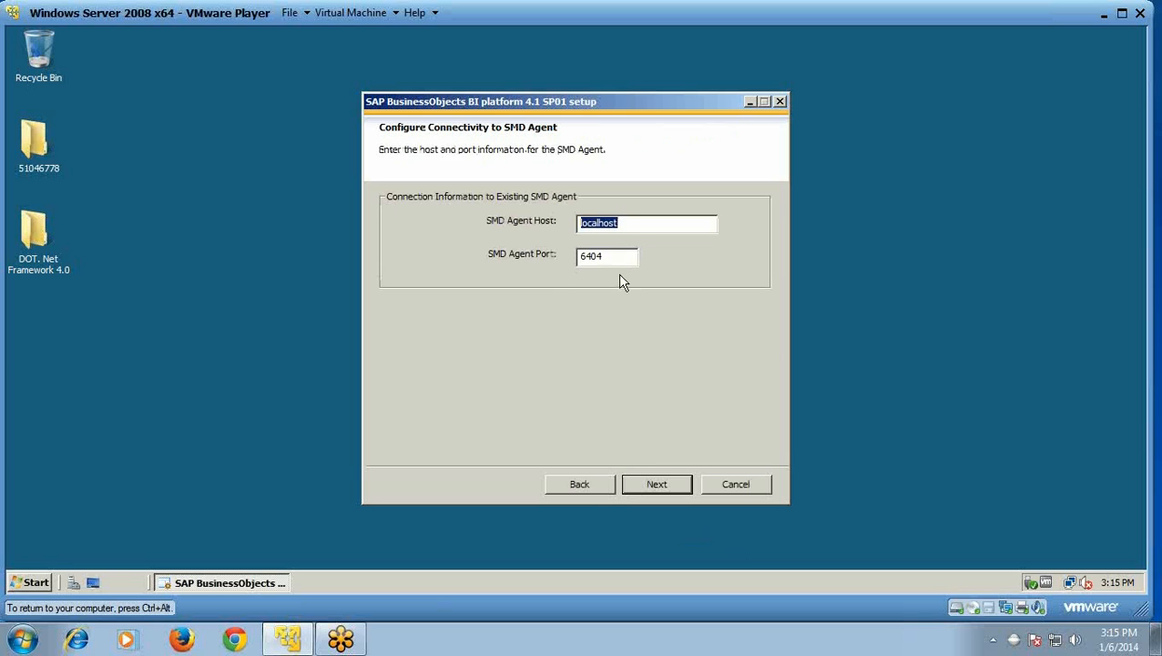
pyautogui.click(575, 484)
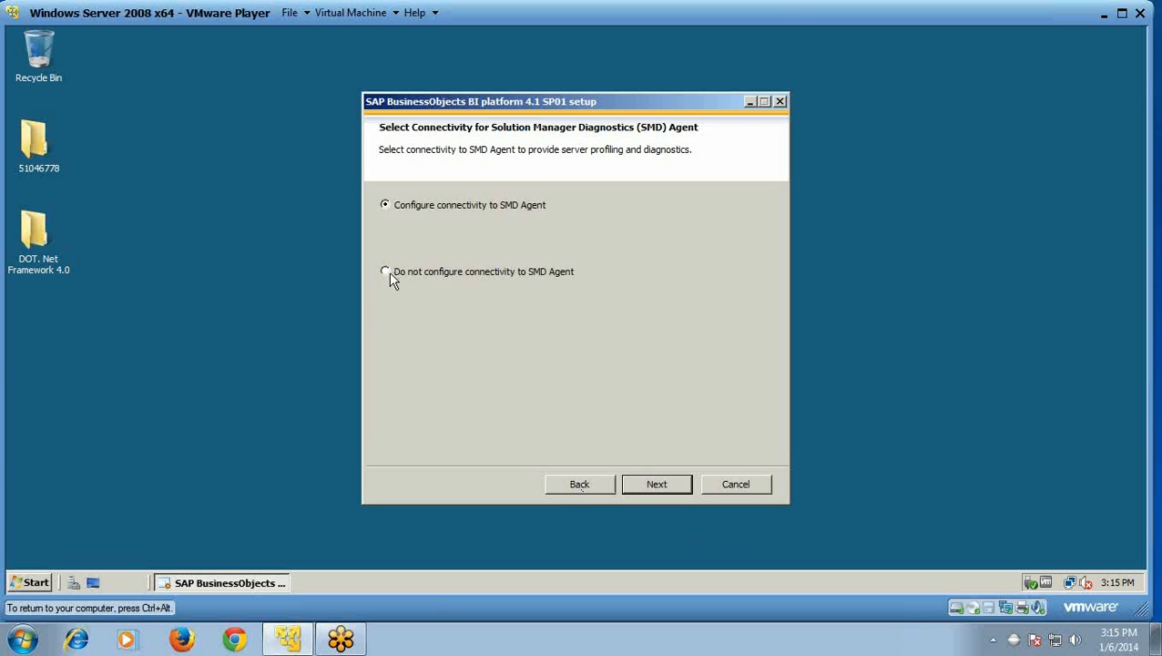
pyautogui.click(657, 487)
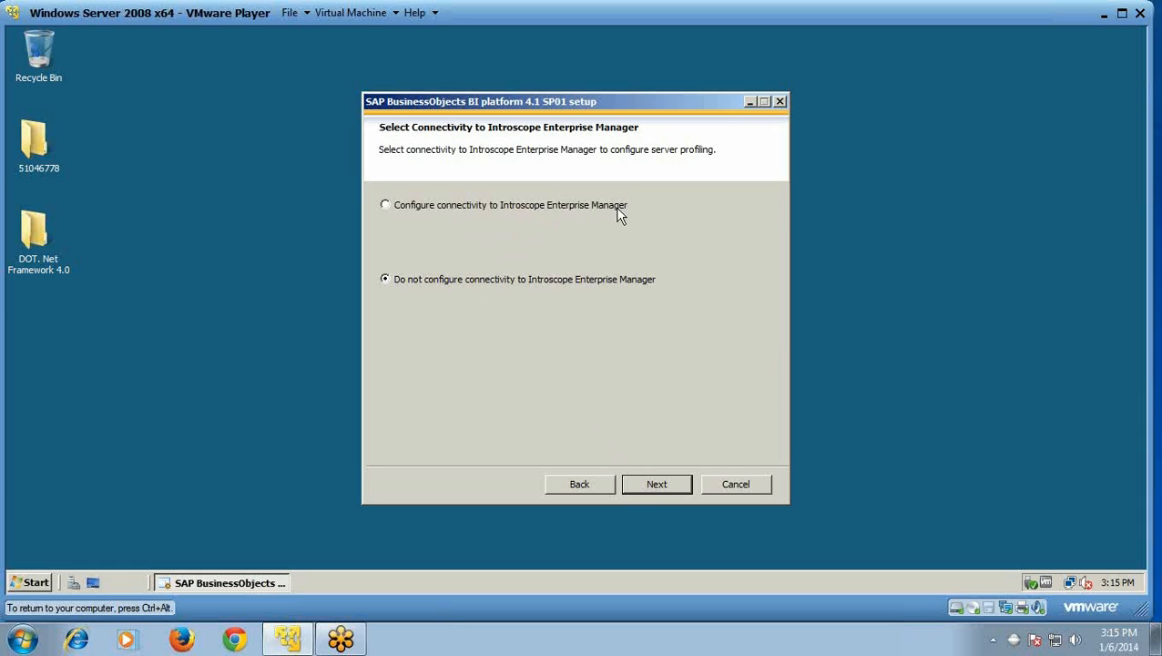
# Step: Leave Introscope Enterprise Manager connectivity unconfigured
pyautogui.click(656, 484)
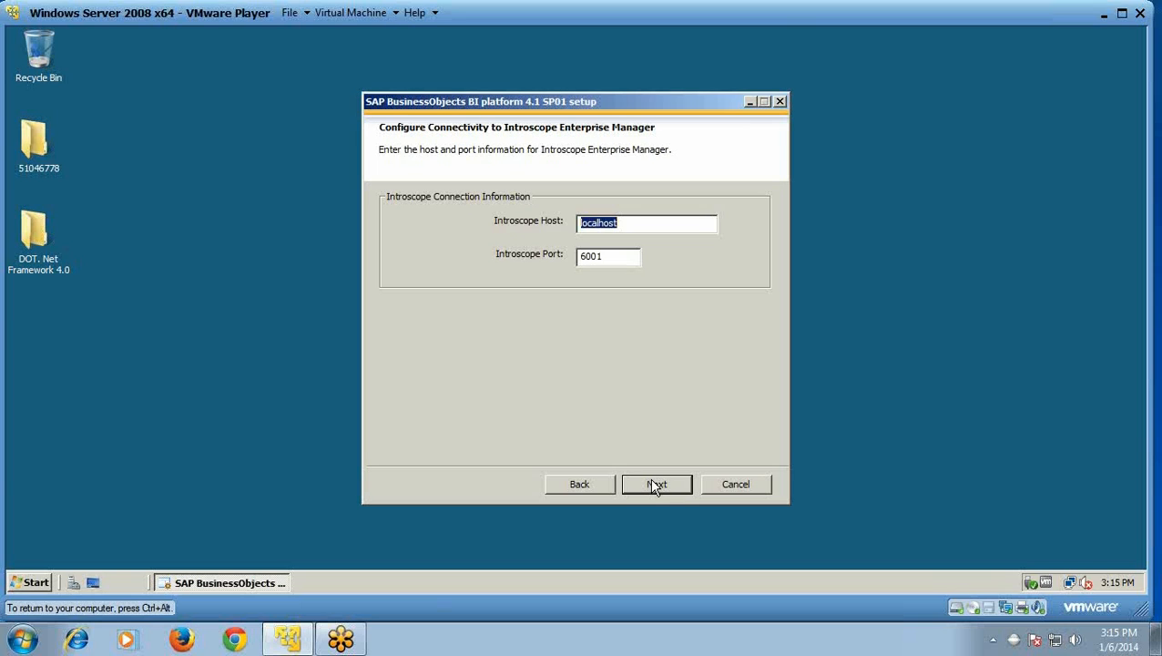
pyautogui.click(592, 485)
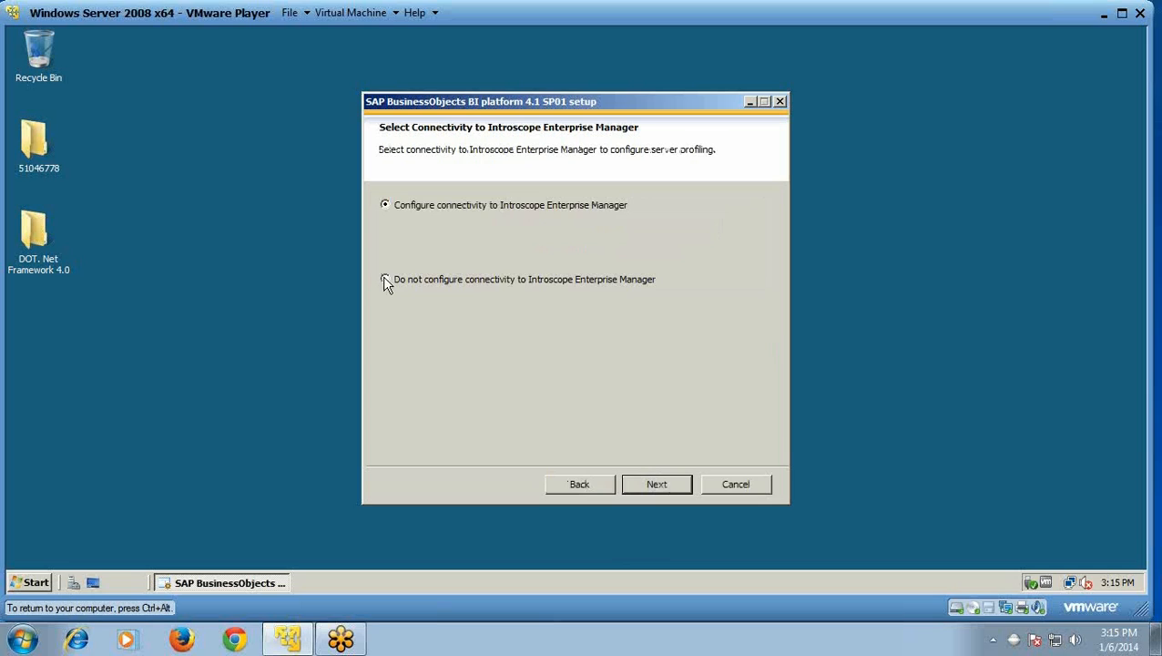
pyautogui.click(656, 488)
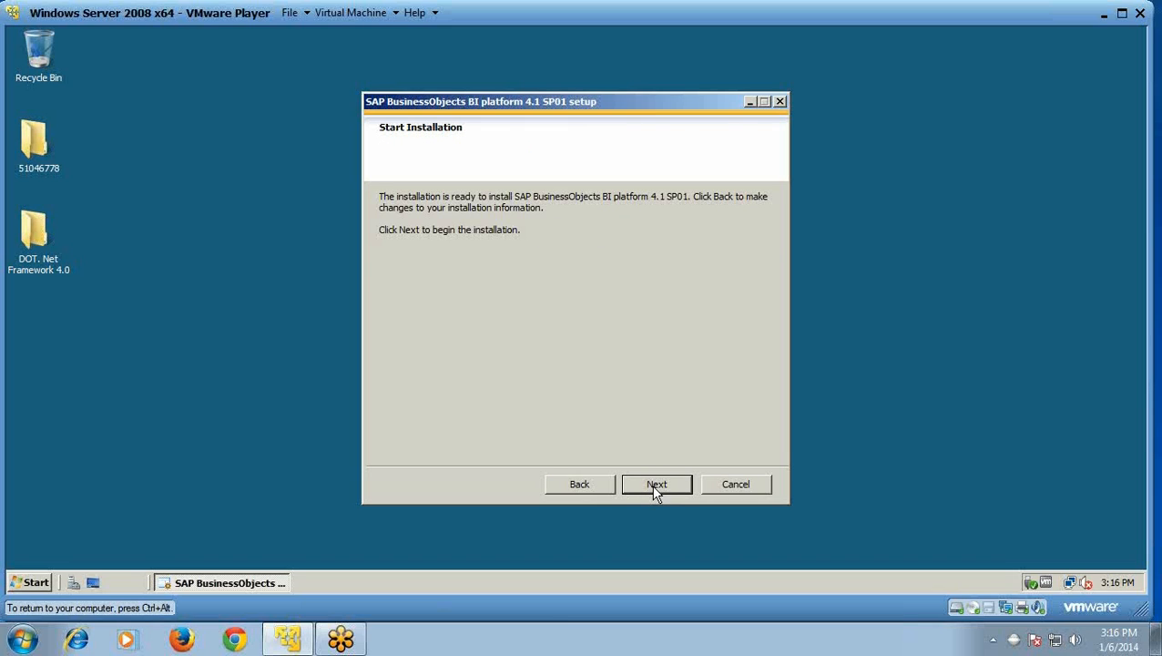
# Step: Start the installation and wait until all files finish installing
pyautogui.click(656, 488)
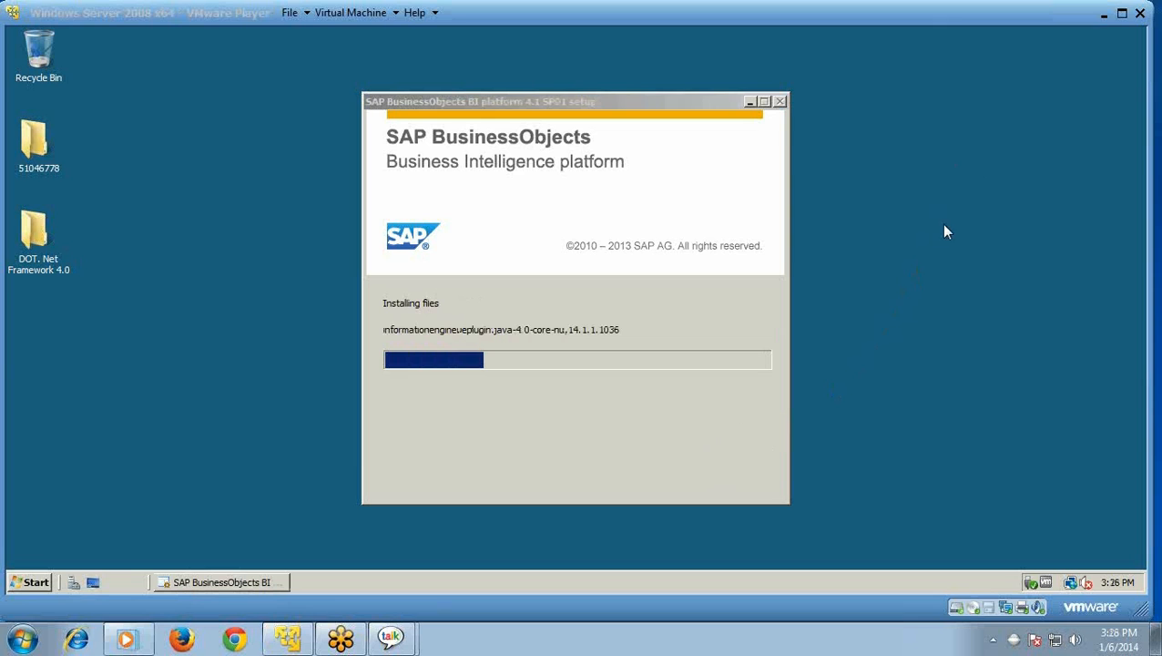
pyautogui.click(1122, 13)
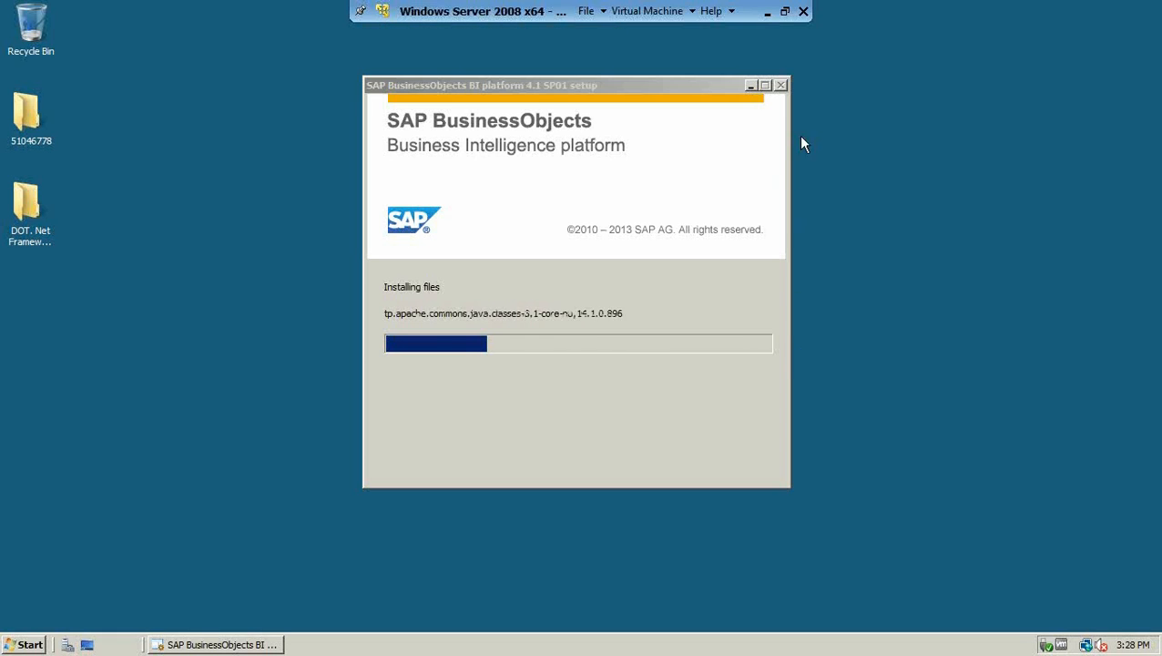
pyautogui.click(784, 11)
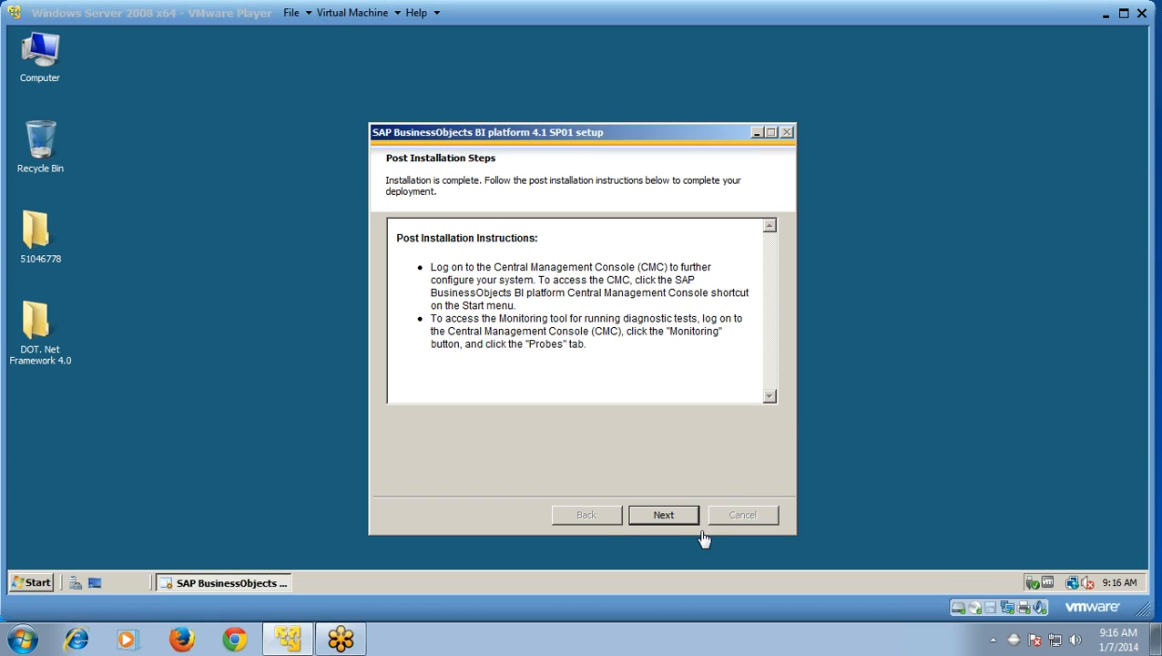
# Step: Move past the Post Installation Steps page and finish the BI platform 4.1 installer
pyautogui.click(672, 524)
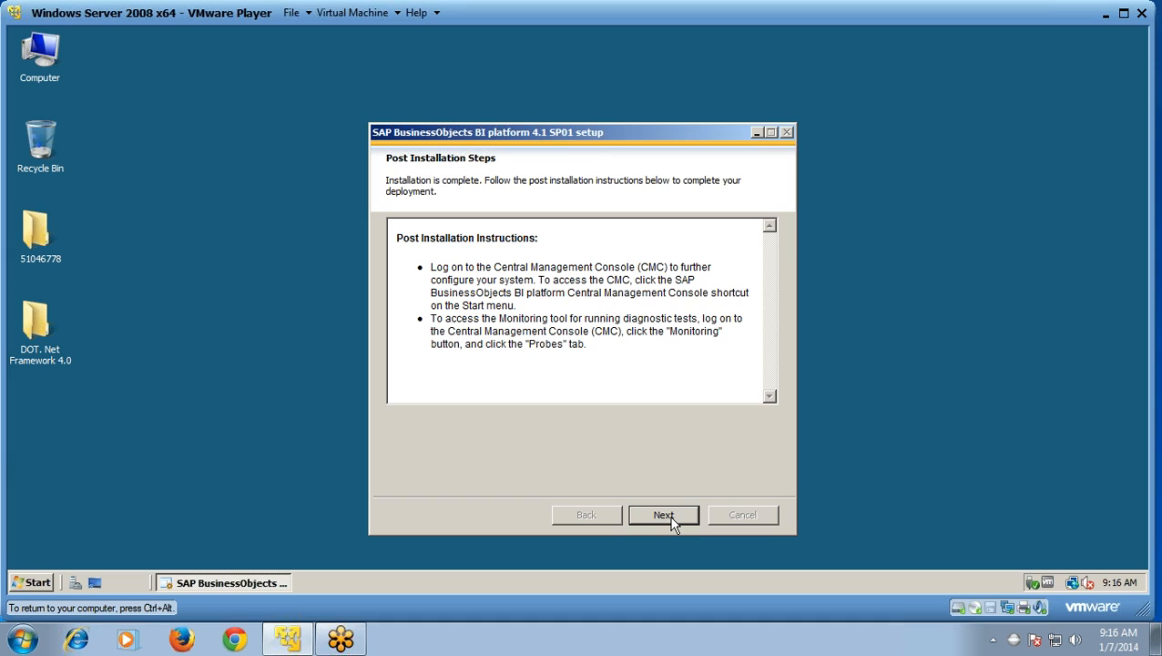
pyautogui.click(672, 516)
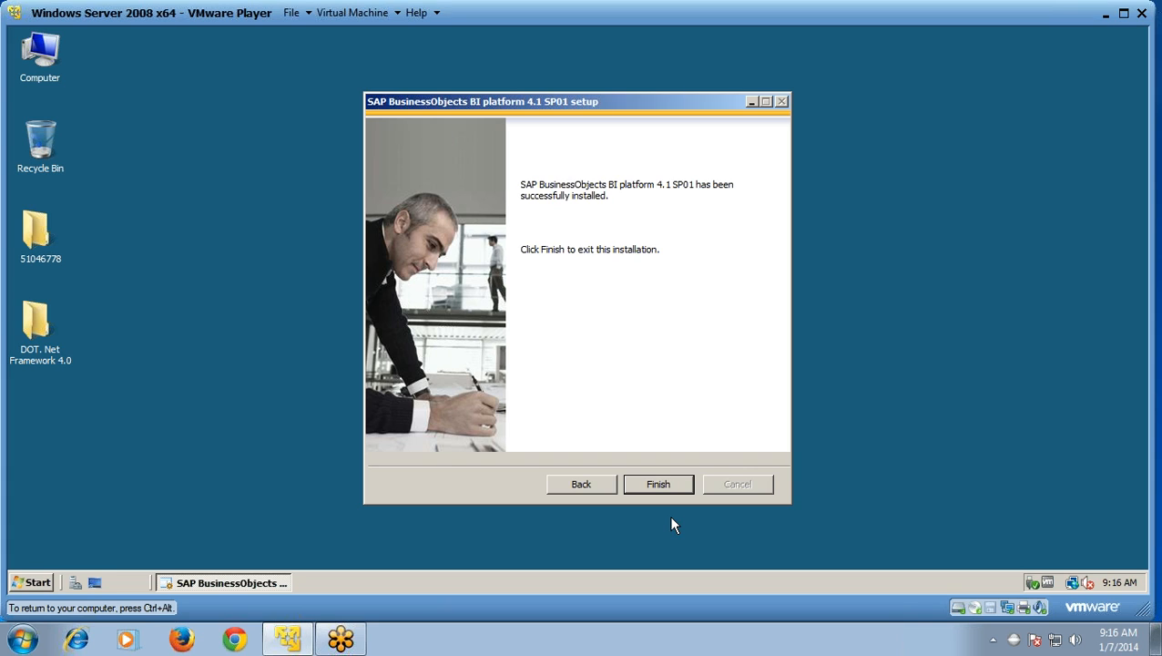
pyautogui.click(664, 489)
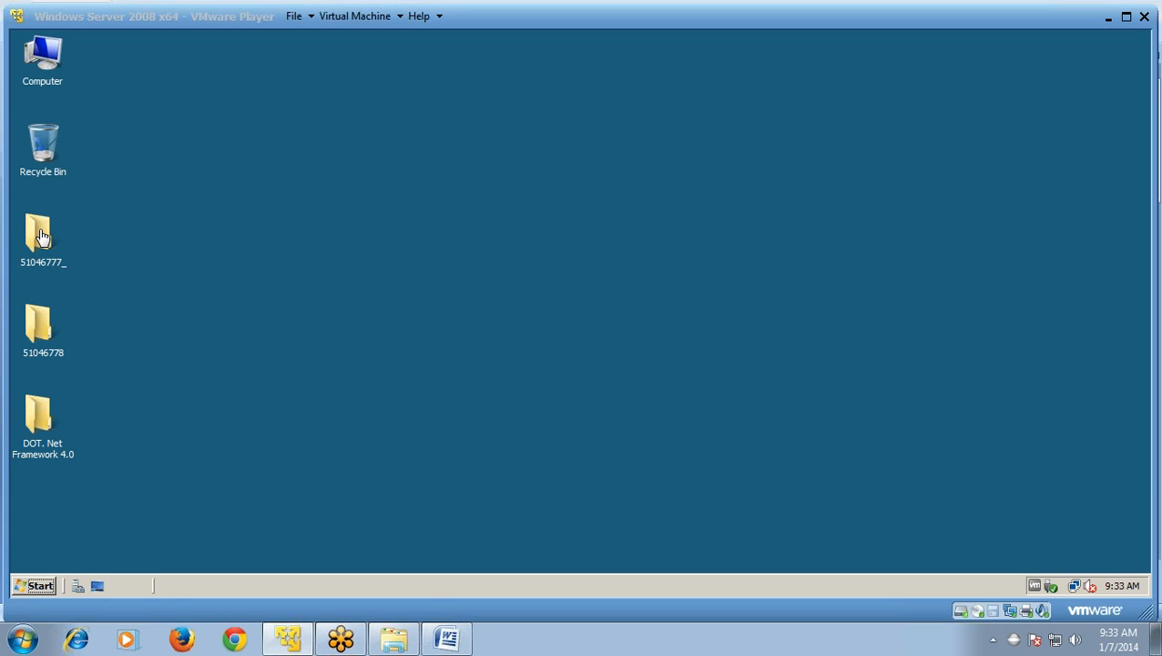
# Step: Open 51046777_ > DATA_UNITS > BusinessObjectsClient and launch the client setup application
pyautogui.click(42, 236)
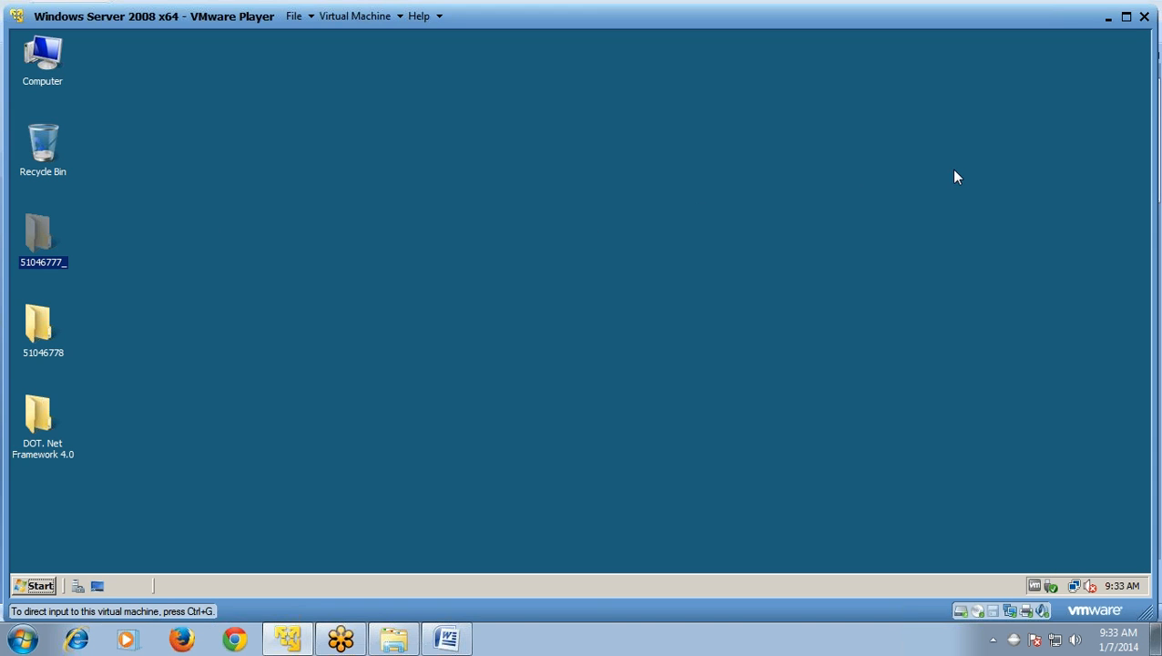
pyautogui.press('Return')
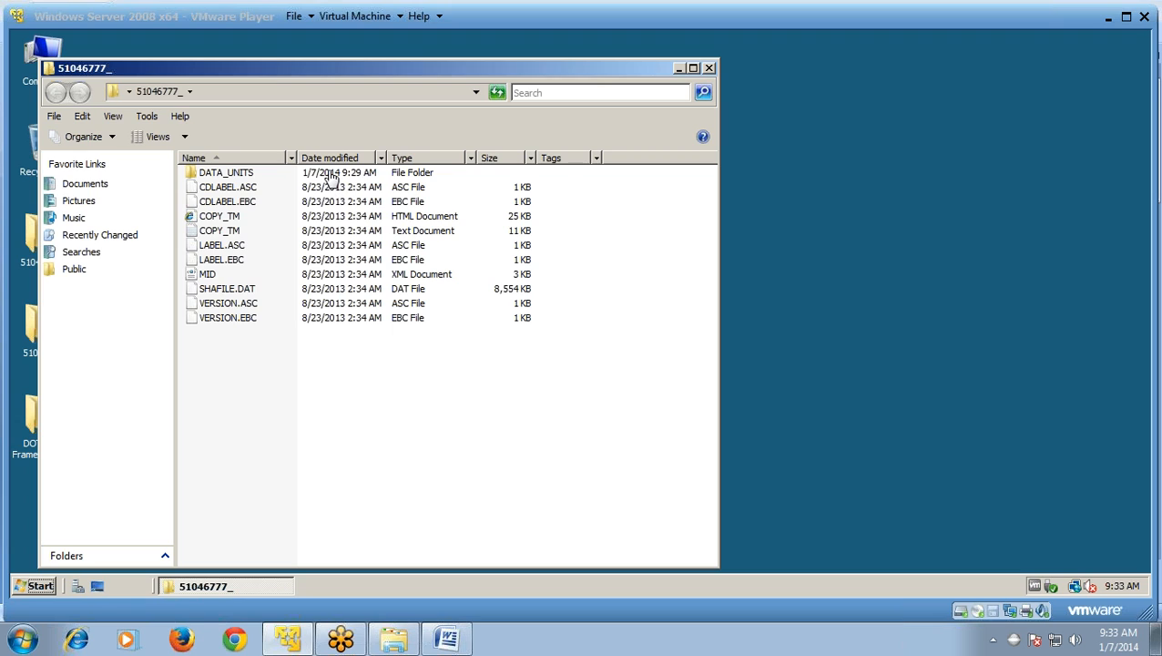
pyautogui.click(332, 176)
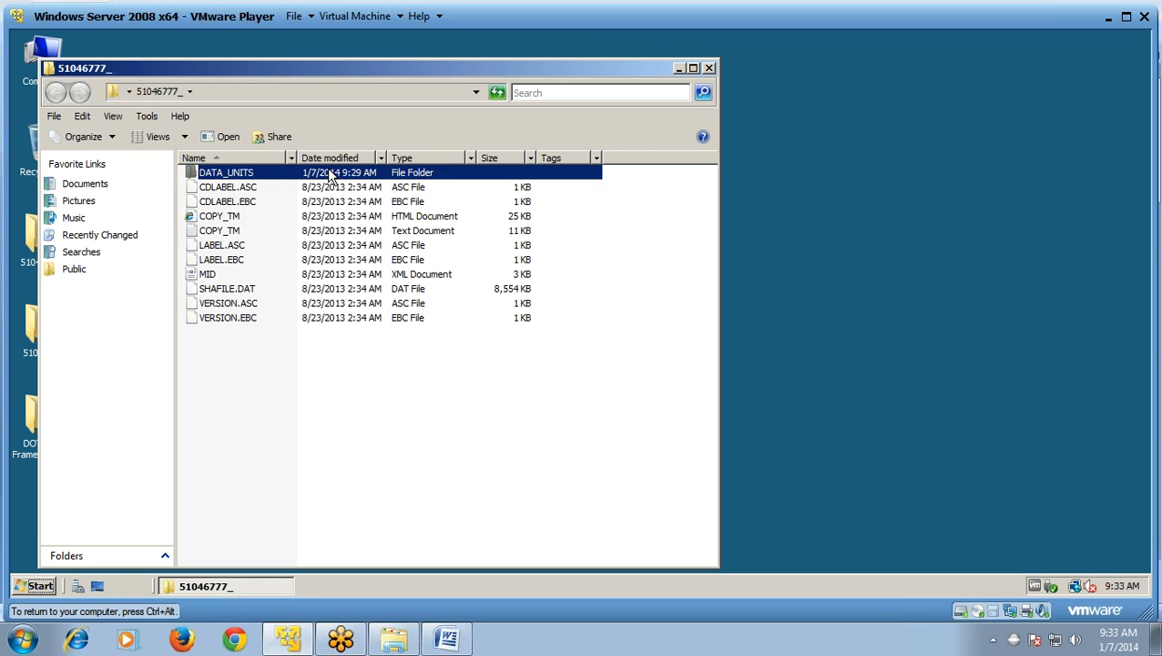
pyautogui.doubleClick(331, 175)
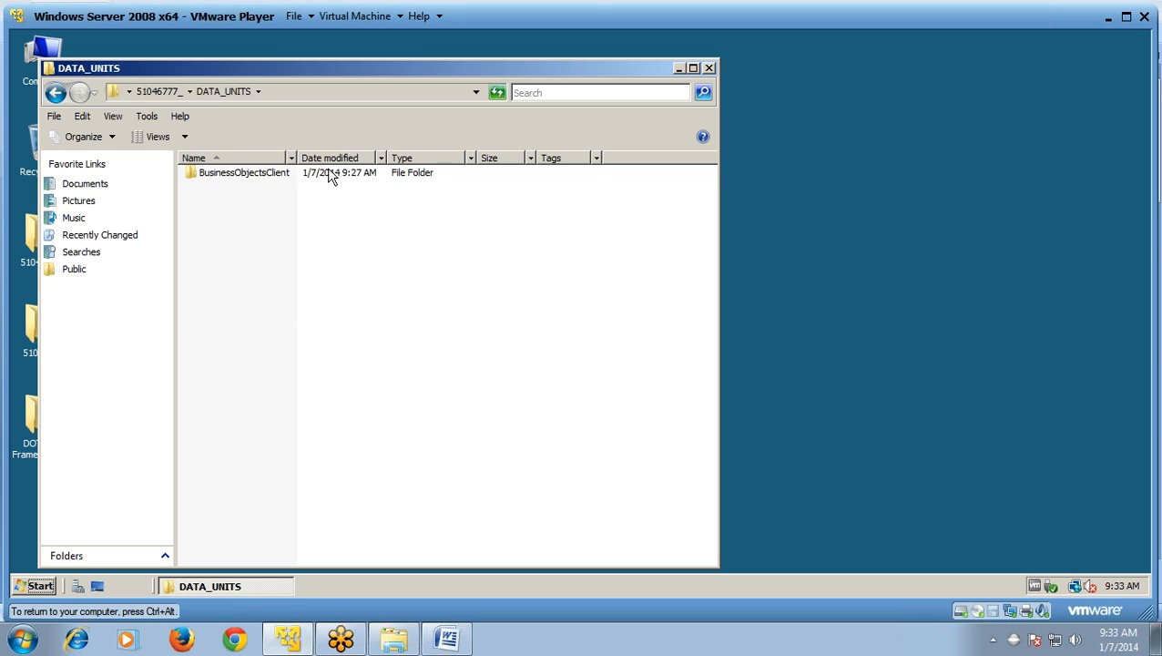
pyautogui.click(330, 176)
pyautogui.doubleClick(331, 175)
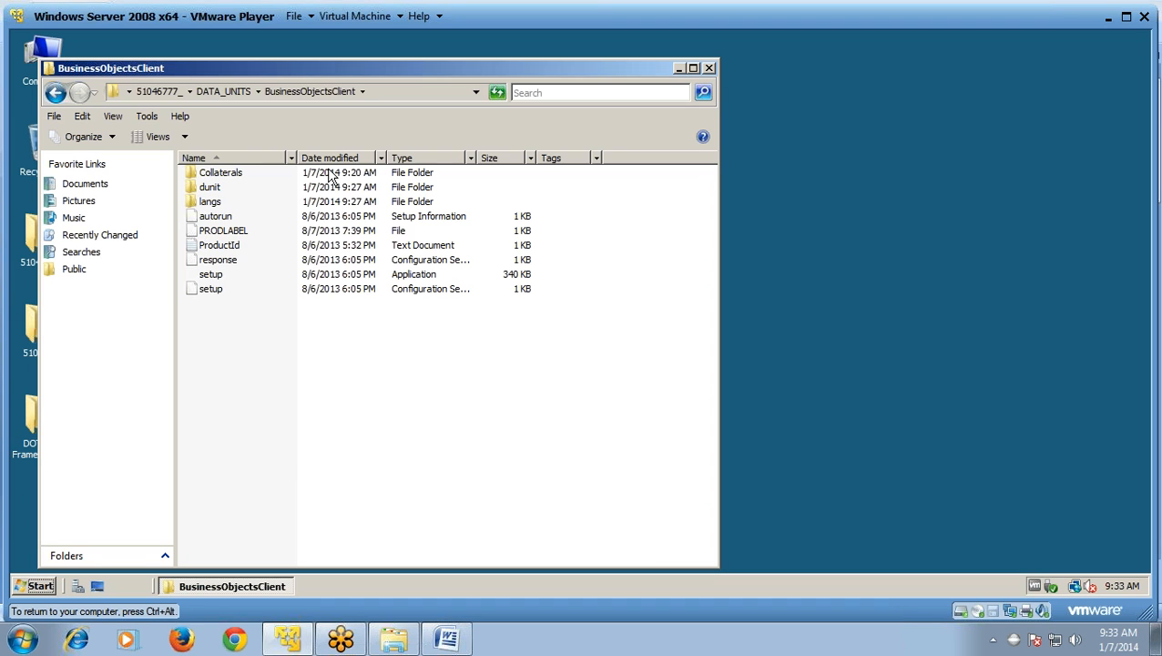
pyautogui.doubleClick(275, 275)
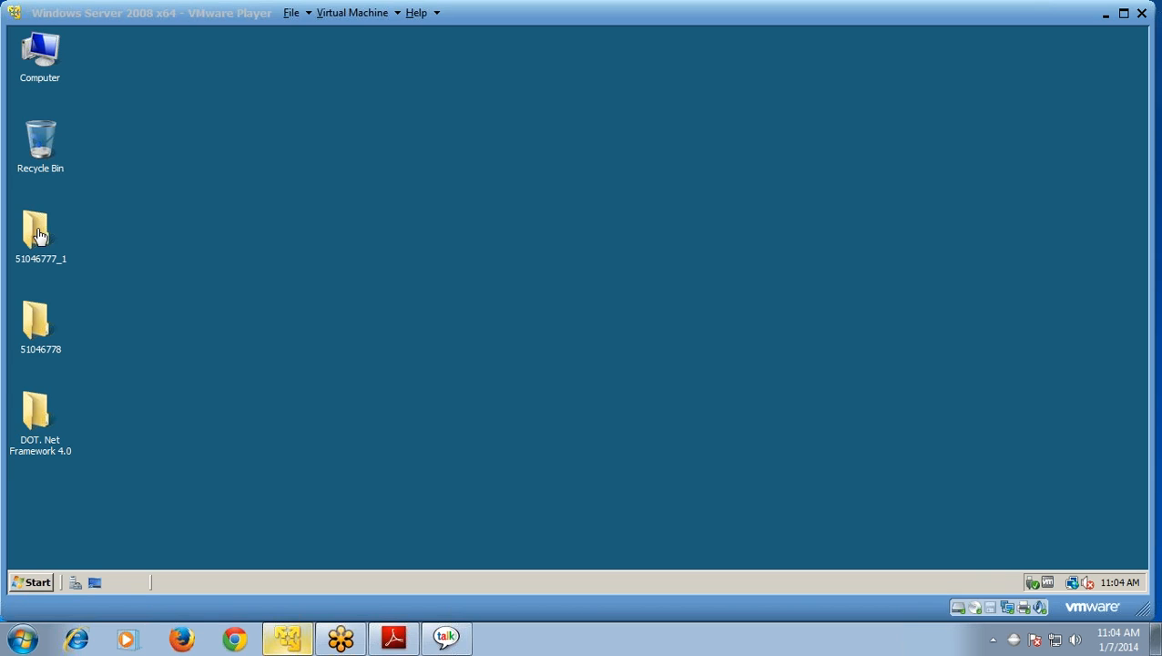
# Step: Run setup from 51046777_1 > DATA_UNITS > BusinessObjectsClient, then minimize the Explorer window
pyautogui.click(38, 232)
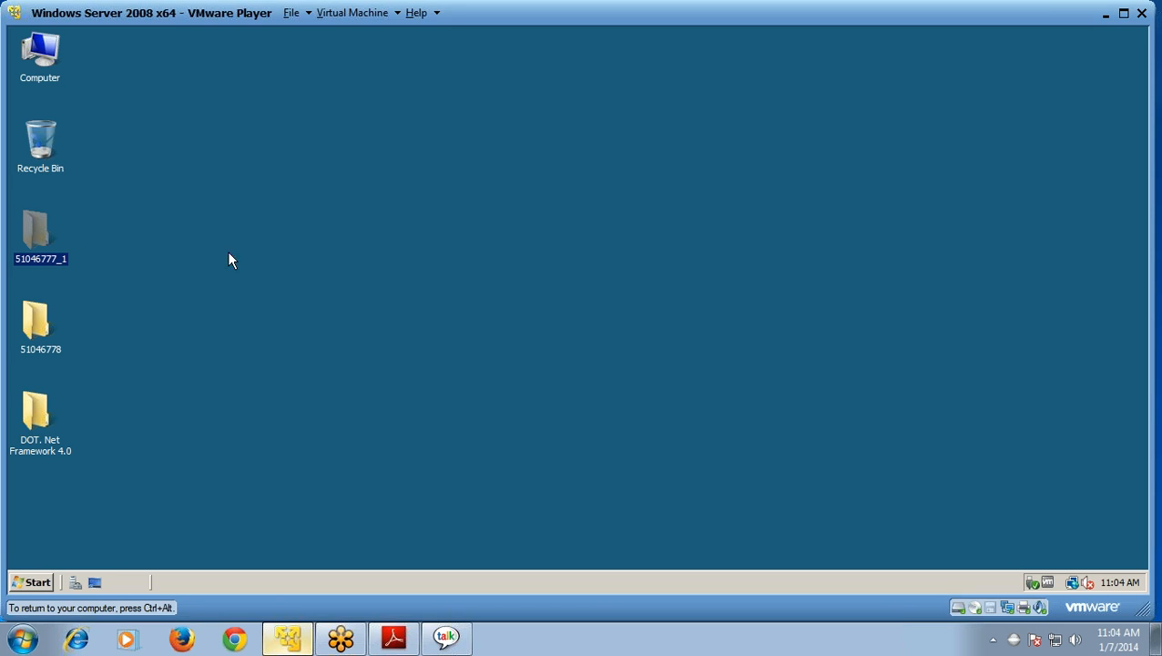
pyautogui.hotkey('ctrl', 'alt')
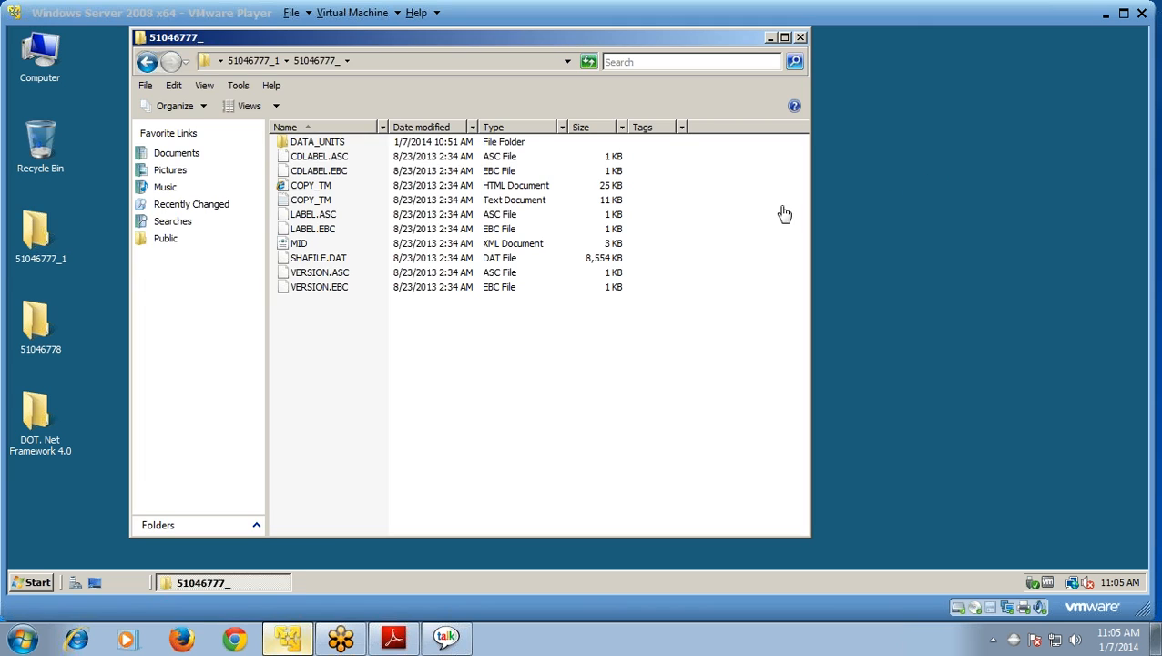
pyautogui.click(375, 140)
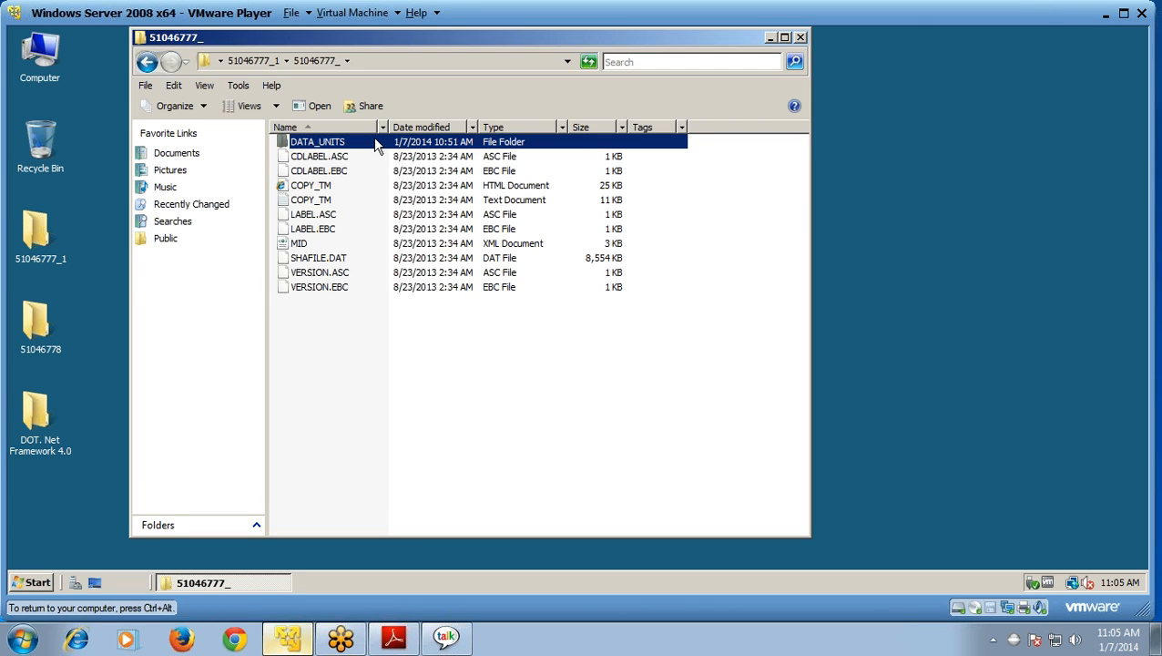
pyautogui.doubleClick(375, 143)
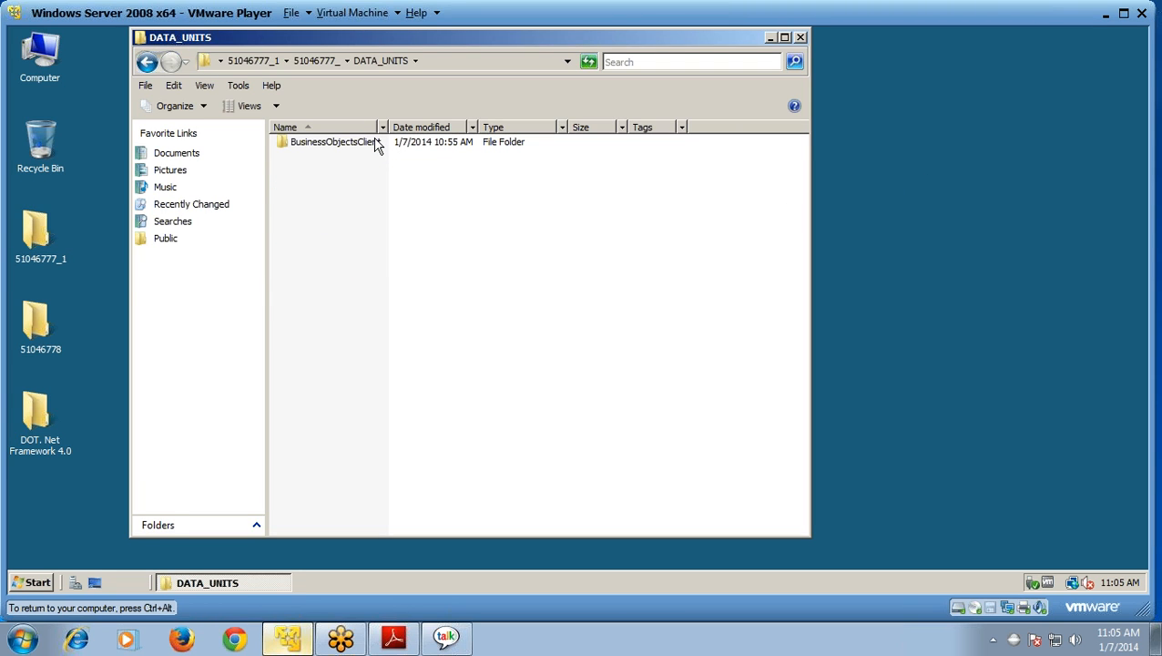
pyautogui.doubleClick(376, 143)
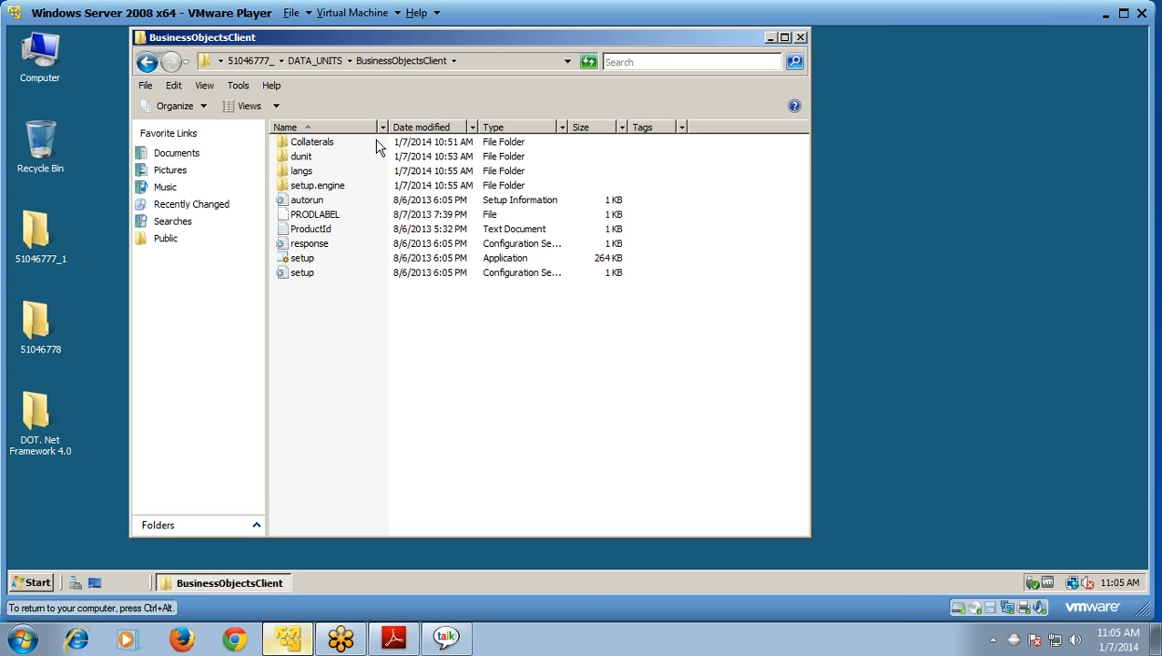
pyautogui.doubleClick(357, 259)
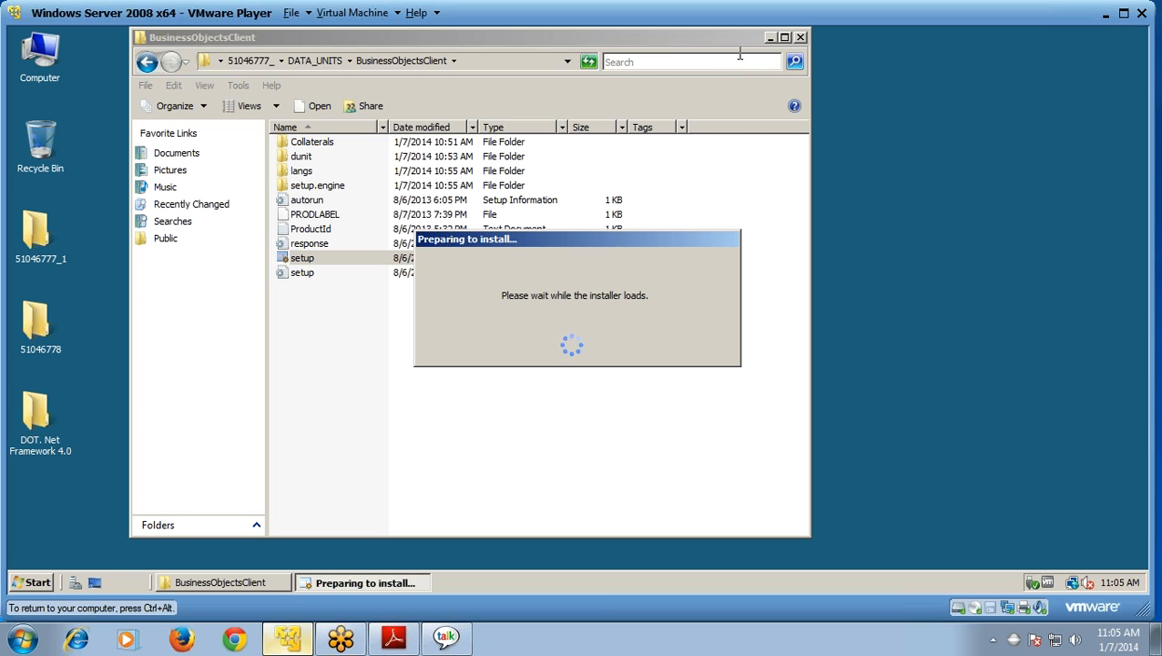
pyautogui.click(769, 38)
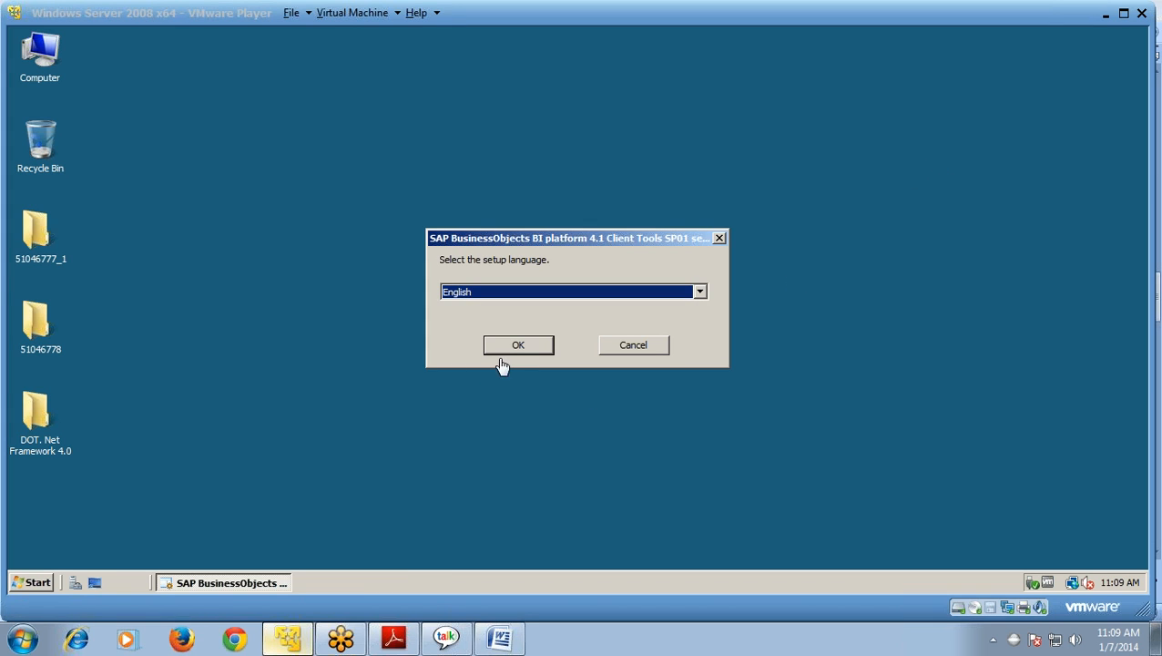
# Step: Confirm English as the setup language and continue past the passed prerequisite check
pyautogui.click(516, 354)
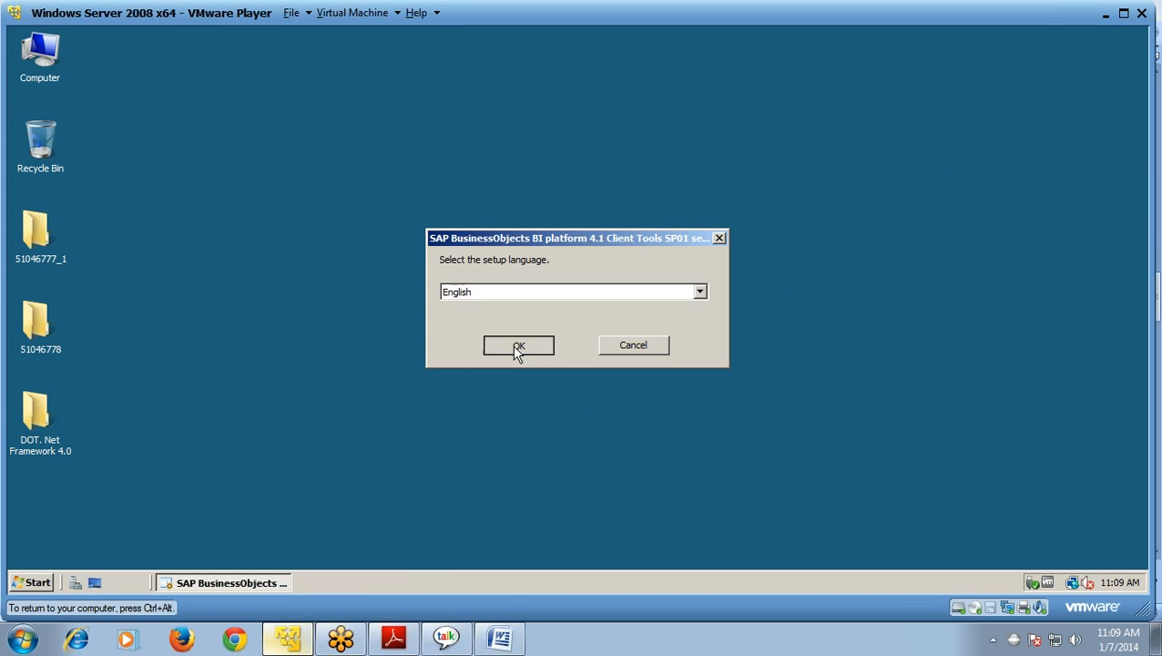
pyautogui.click(515, 347)
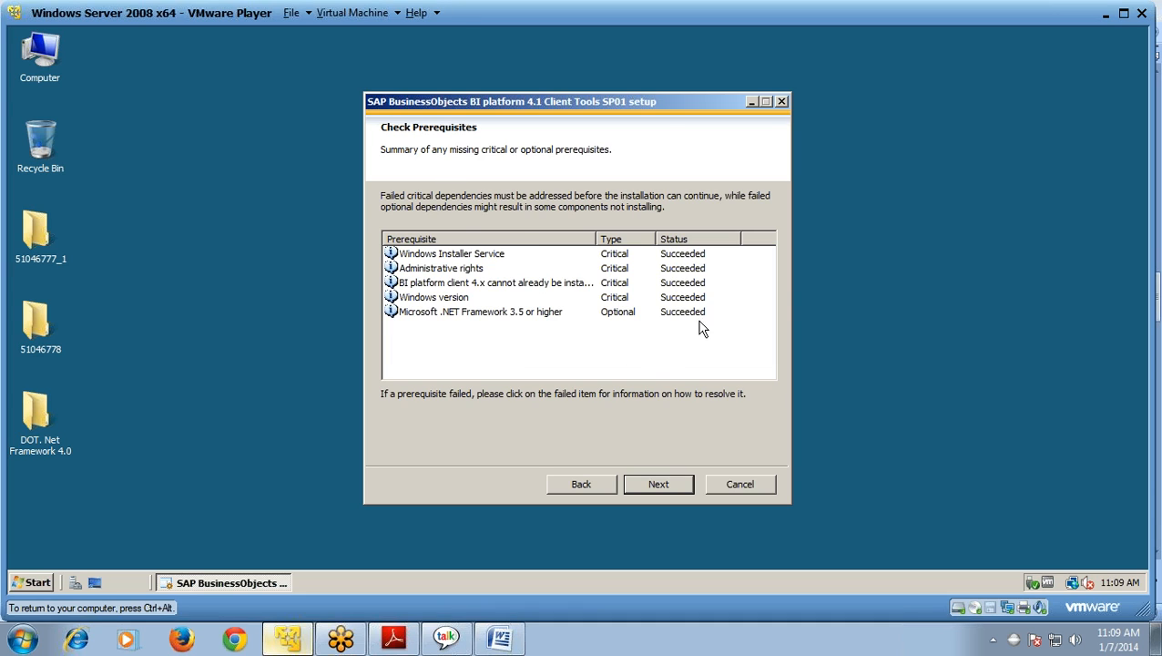
pyautogui.click(672, 486)
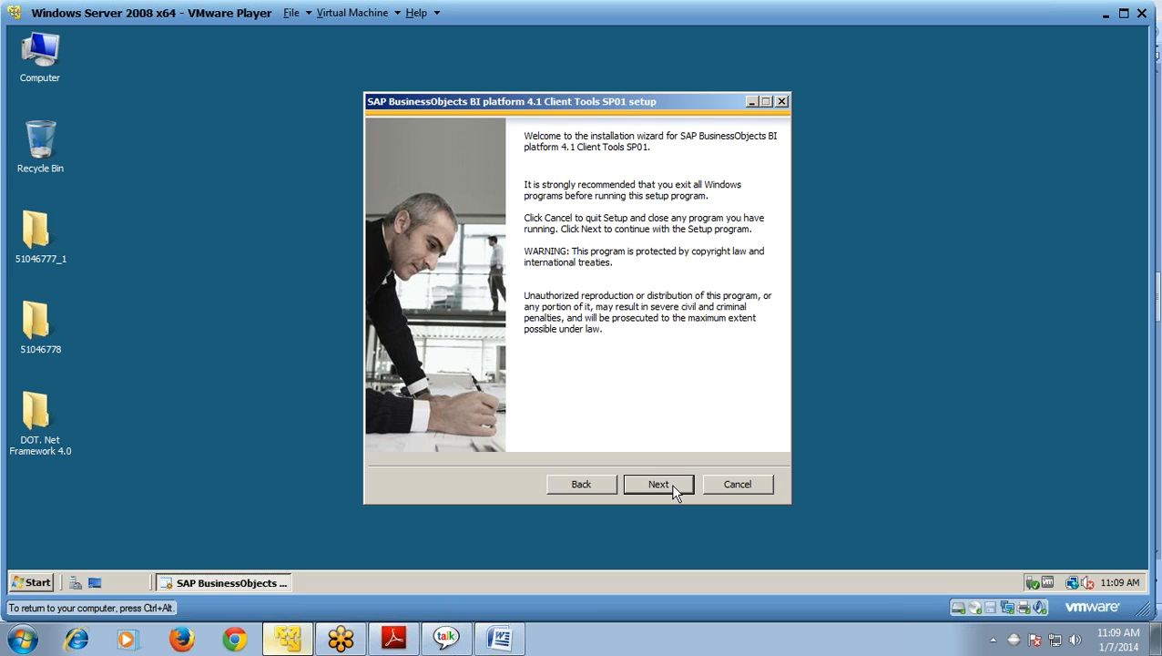
# Step: Pass the Welcome page, accept the License Agreement, and continue to Select Language Packages
pyautogui.click(672, 483)
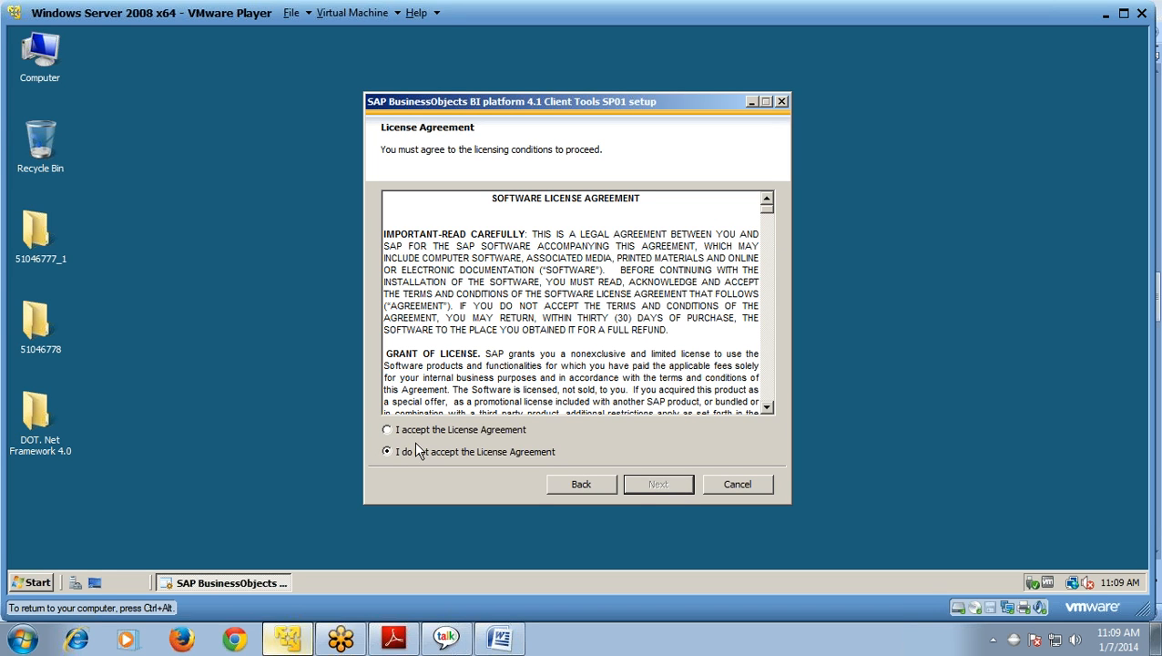
pyautogui.click(387, 430)
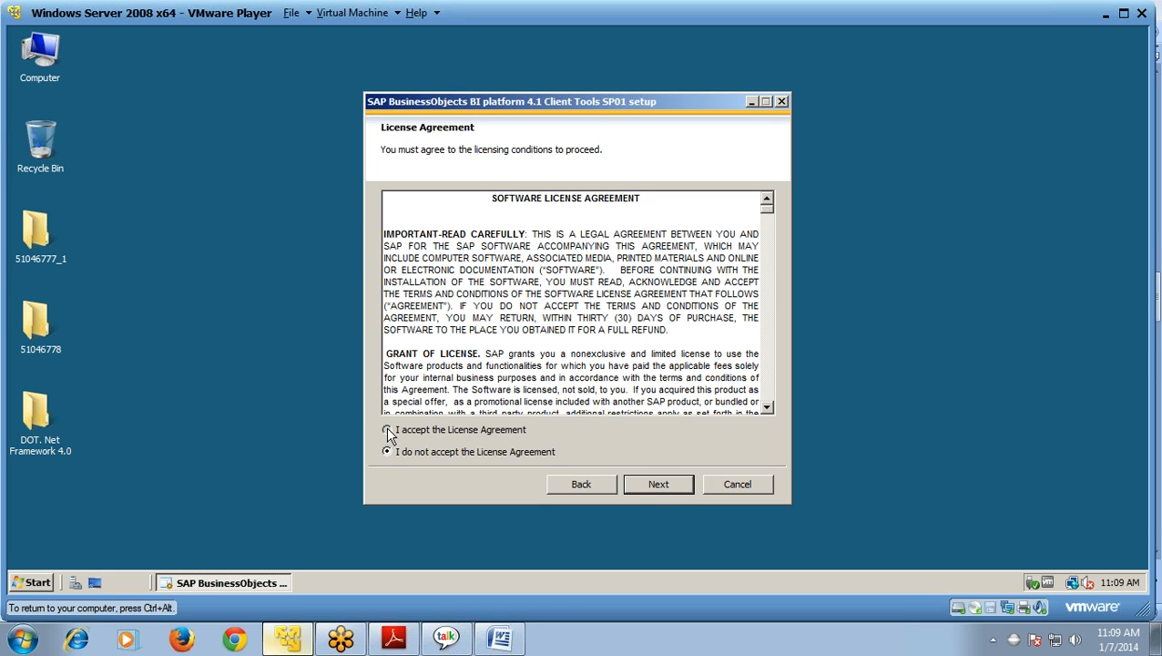
pyautogui.click(670, 489)
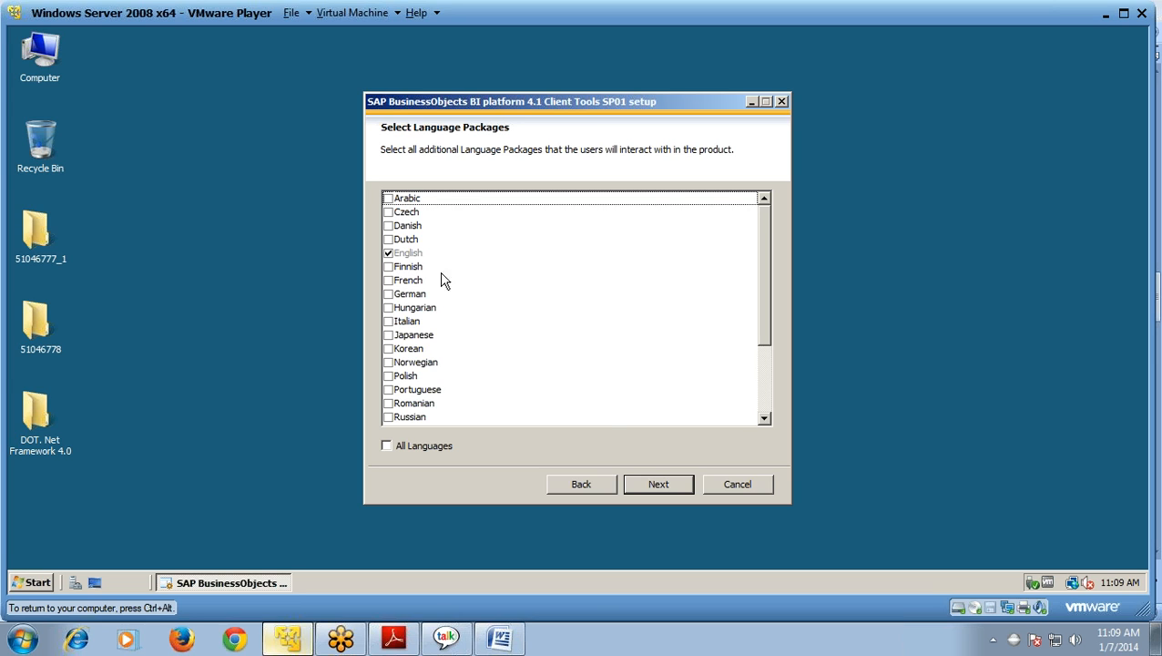
# Step: Keep English as the only language package and accept the default client tool features
pyautogui.click(661, 487)
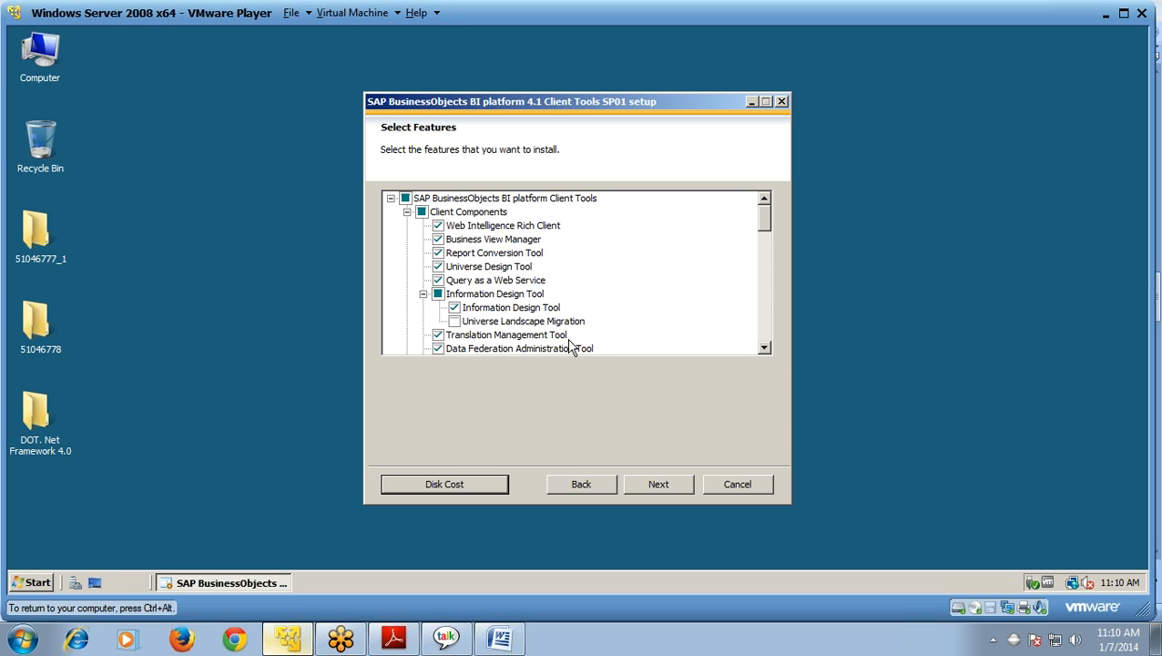
pyautogui.moveTo(766, 228); pyautogui.dragTo(765, 249)
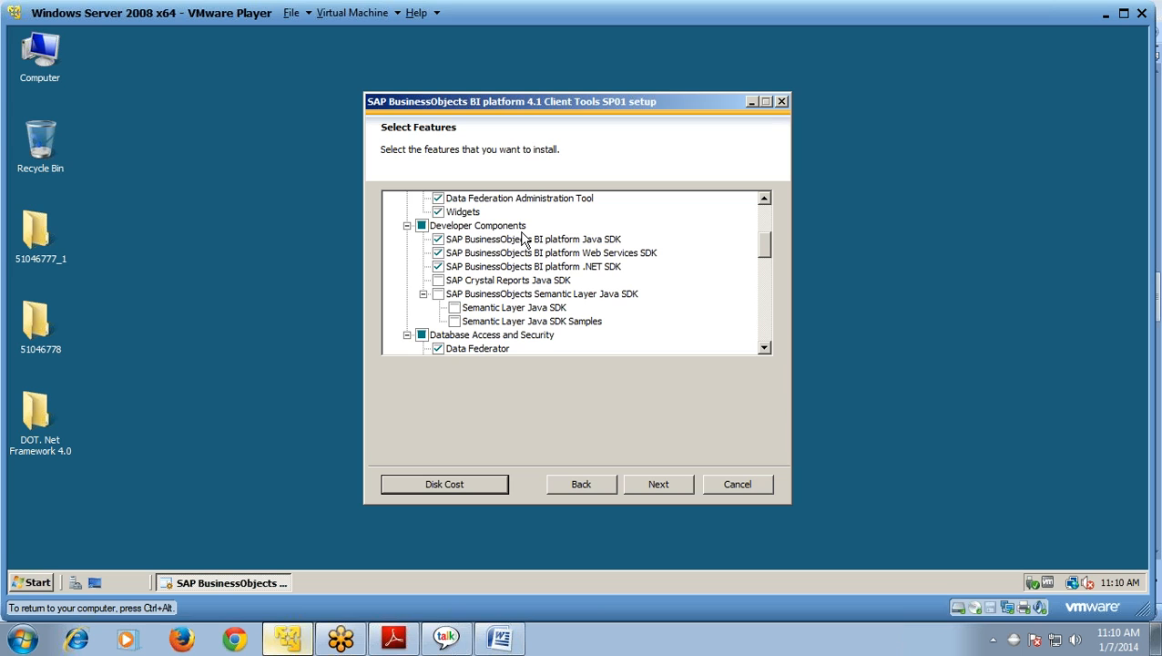
pyautogui.moveTo(765, 255); pyautogui.dragTo(763, 211)
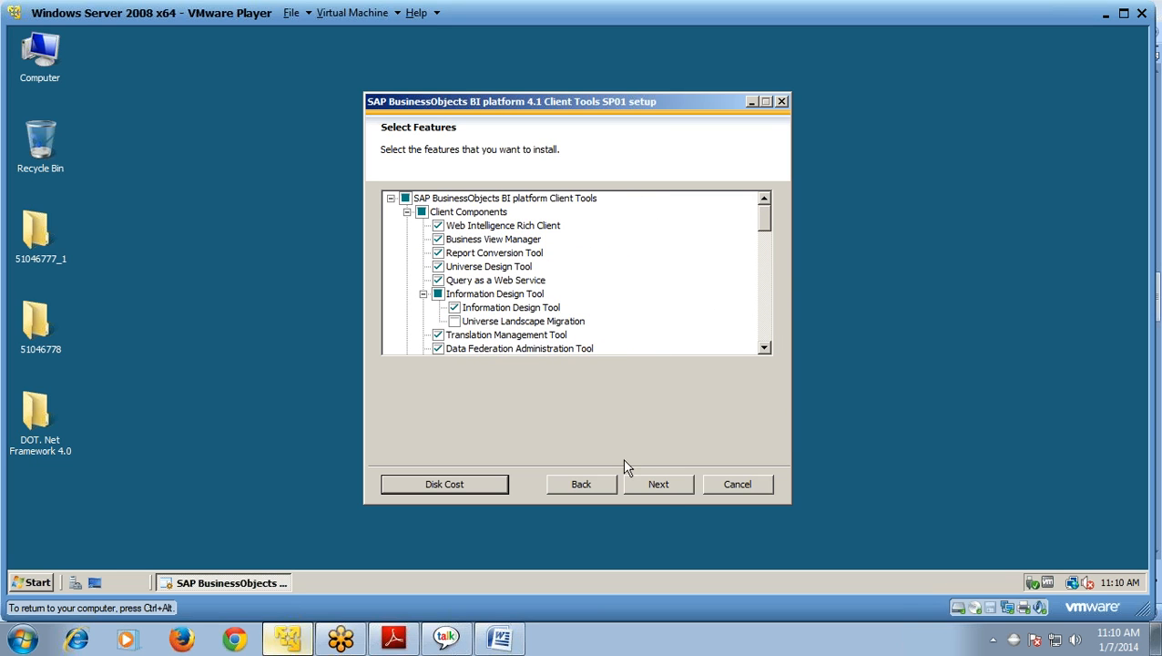
pyautogui.click(663, 485)
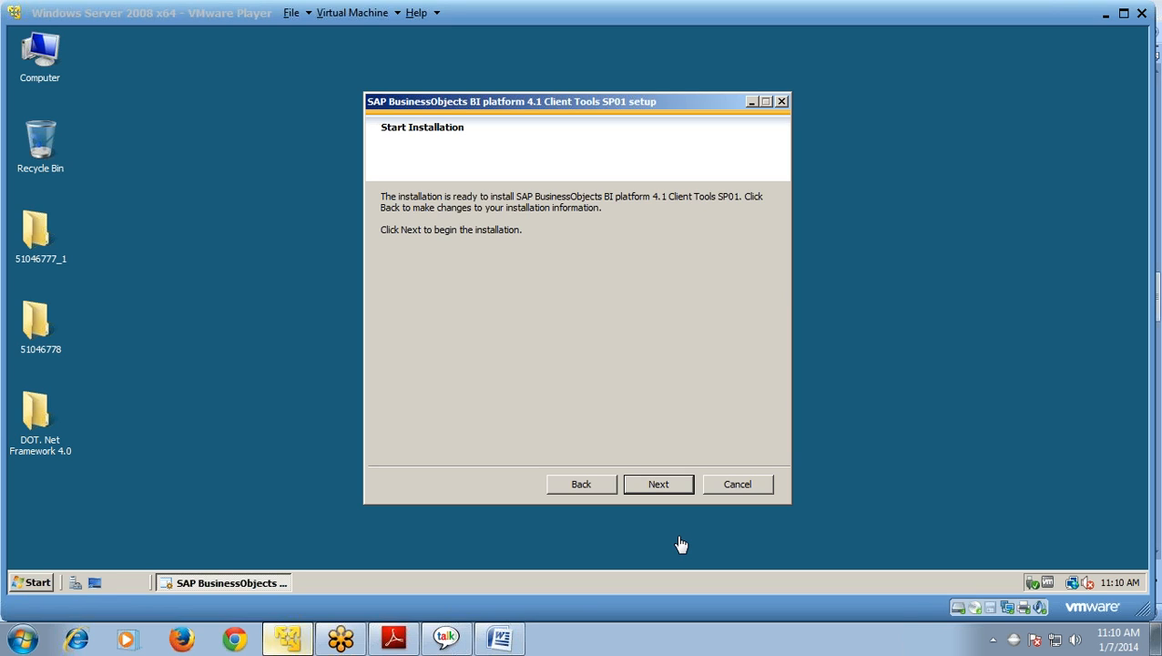
# Step: Install Client Tools SP01 and close the wizard after the success page
pyautogui.click(661, 489)
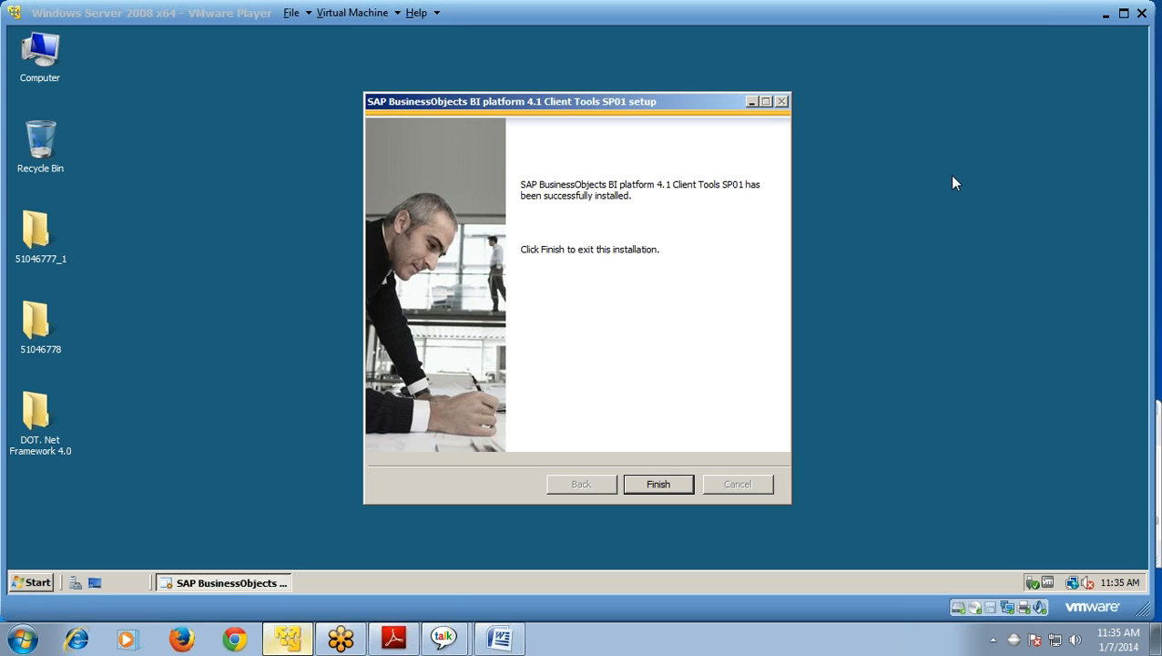
pyautogui.click(664, 487)
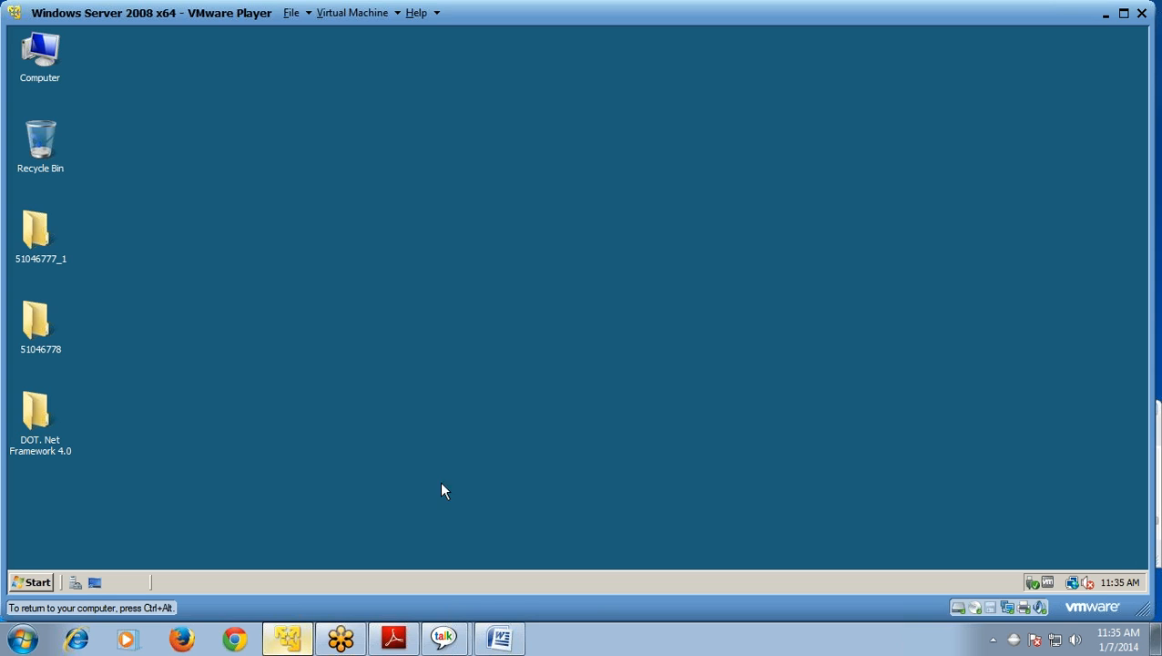
# Step: Launch the Java BI Launch Pad from the SAP Business Intelligence > SAP BusinessObjects BI platform 4 Start menu group
pyautogui.click(37, 581)
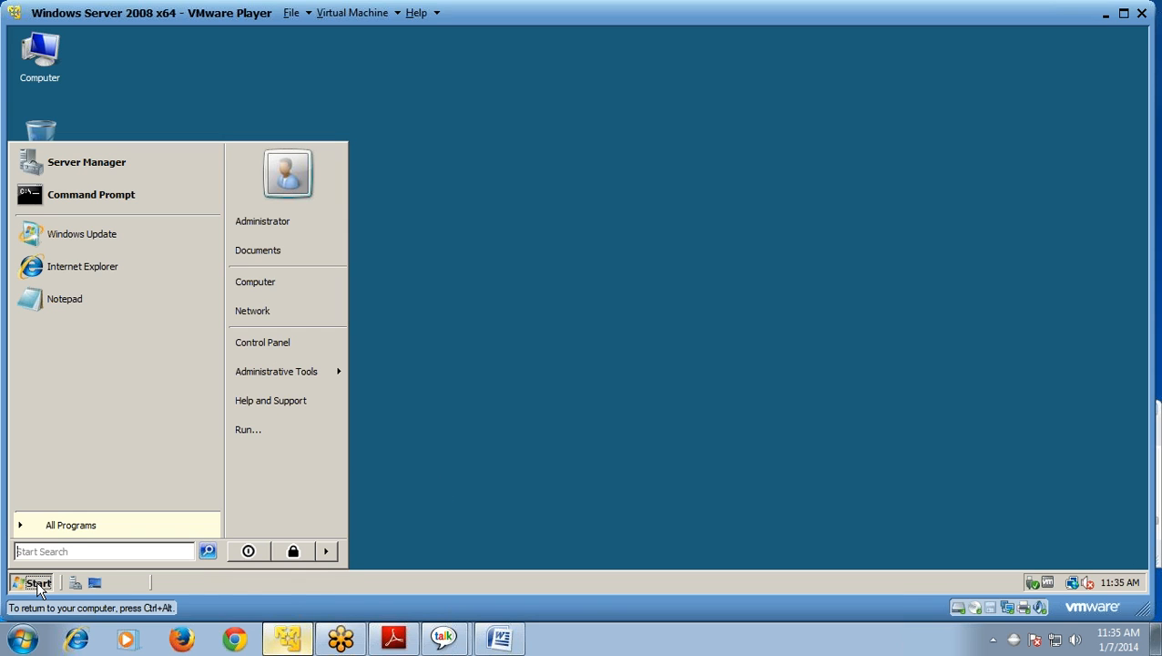
pyautogui.click(66, 534)
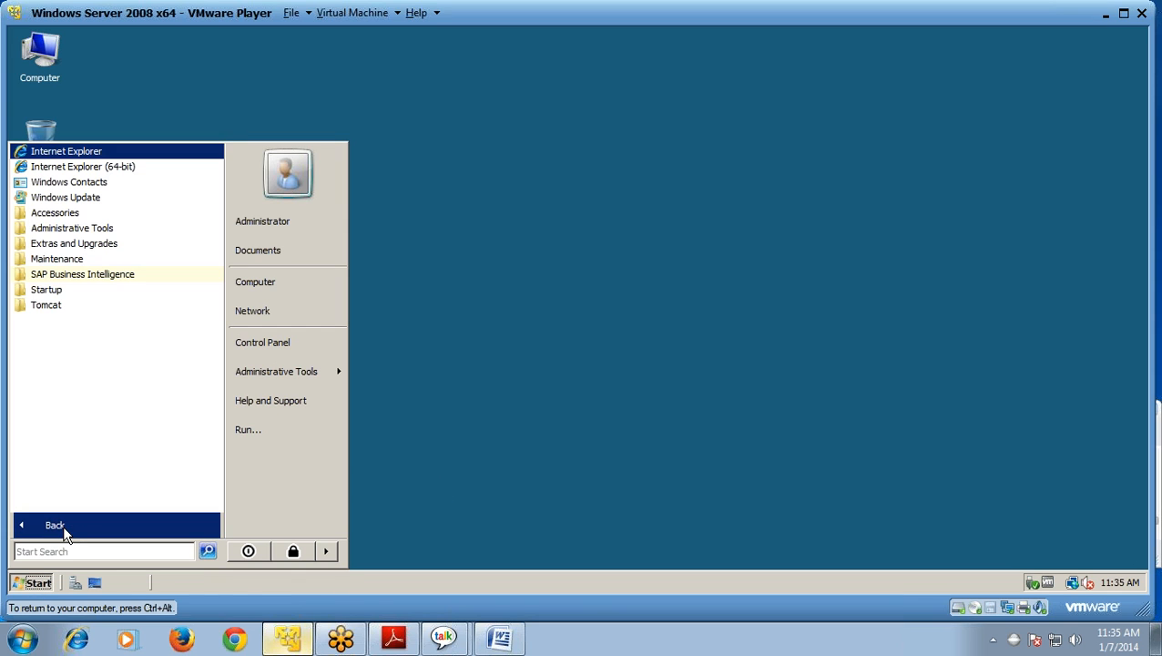
pyautogui.click(77, 281)
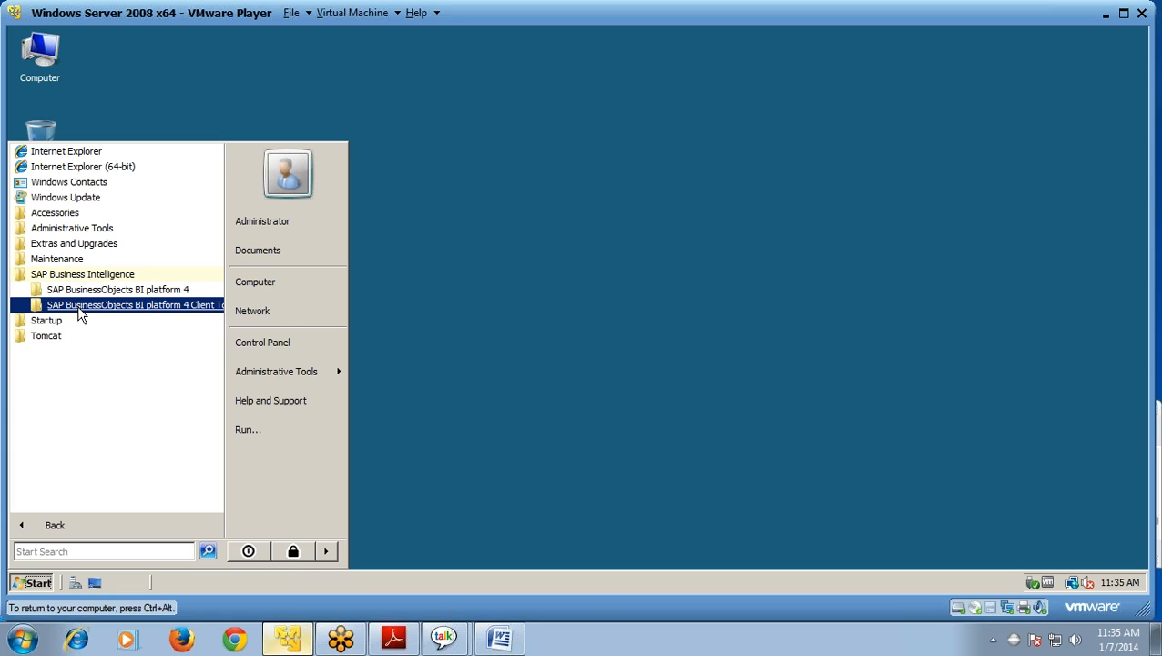
pyautogui.click(85, 294)
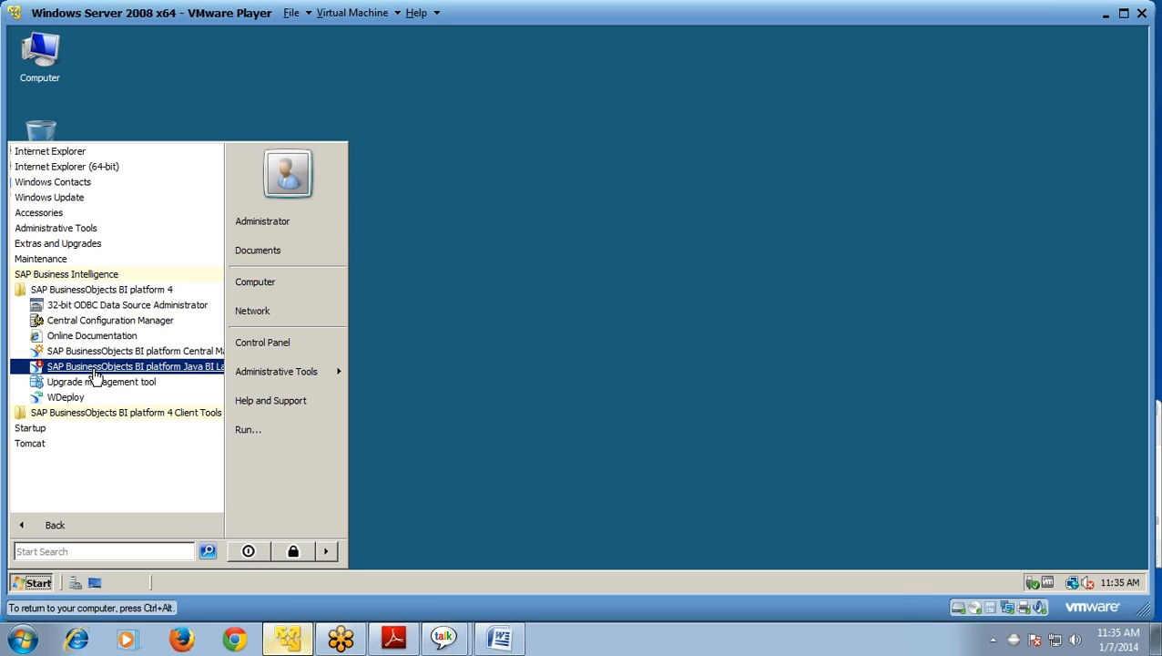
pyautogui.click(95, 369)
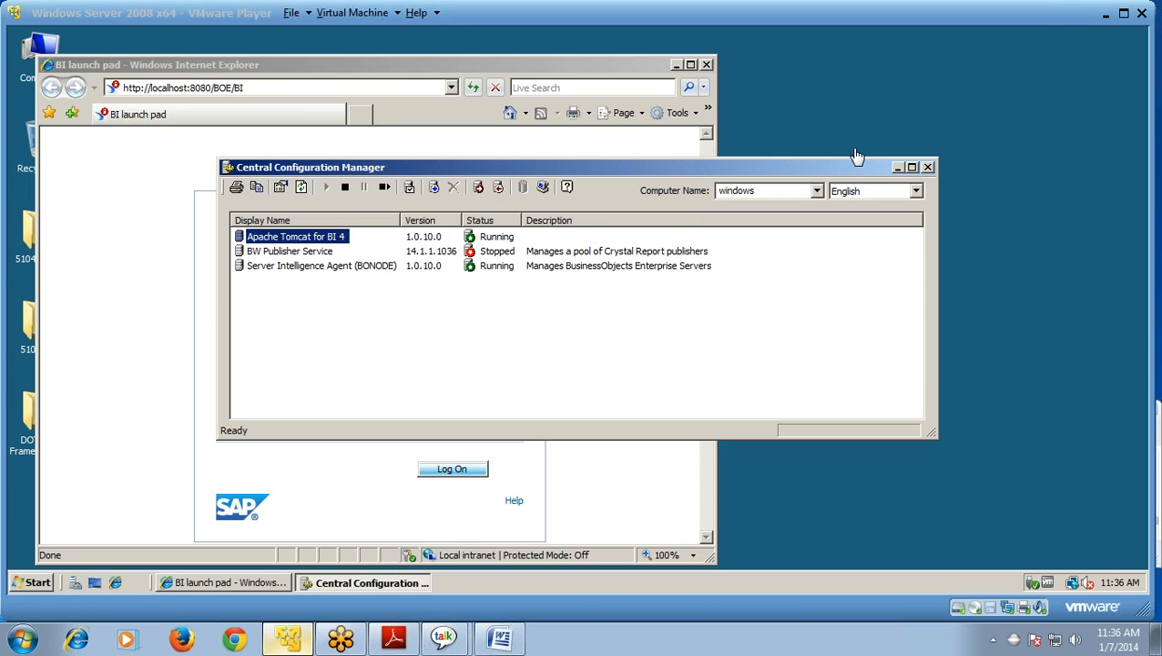
# Step: Log on to WINDOWS:6400 as ADMINISTRATOR with the administrator password
pyautogui.click(830, 169)
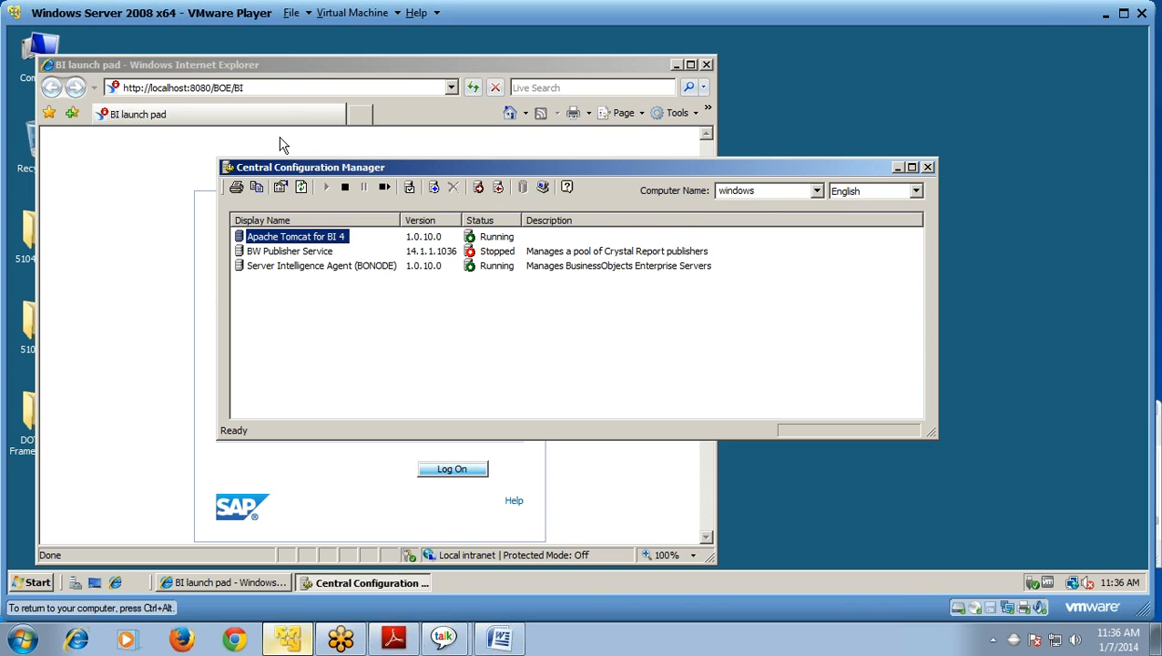
pyautogui.click(282, 144)
pyautogui.click(362, 383)
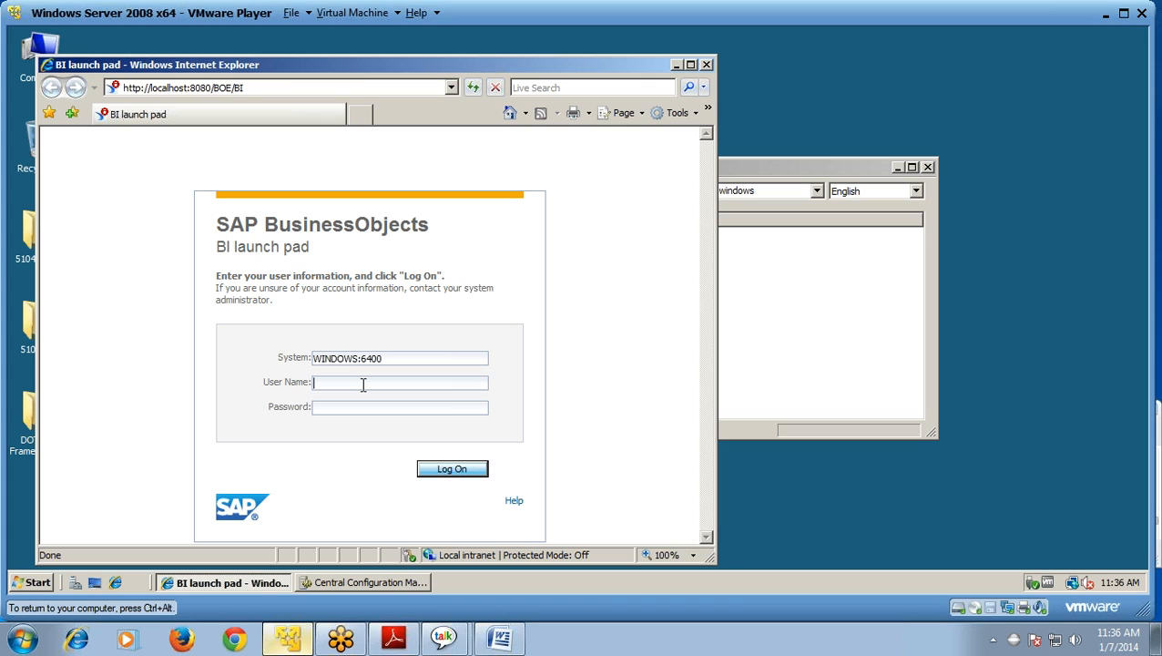
pyautogui.write('ADMINISTRATOR')
pyautogui.click(363, 411)
pyautogui.write('•••••')
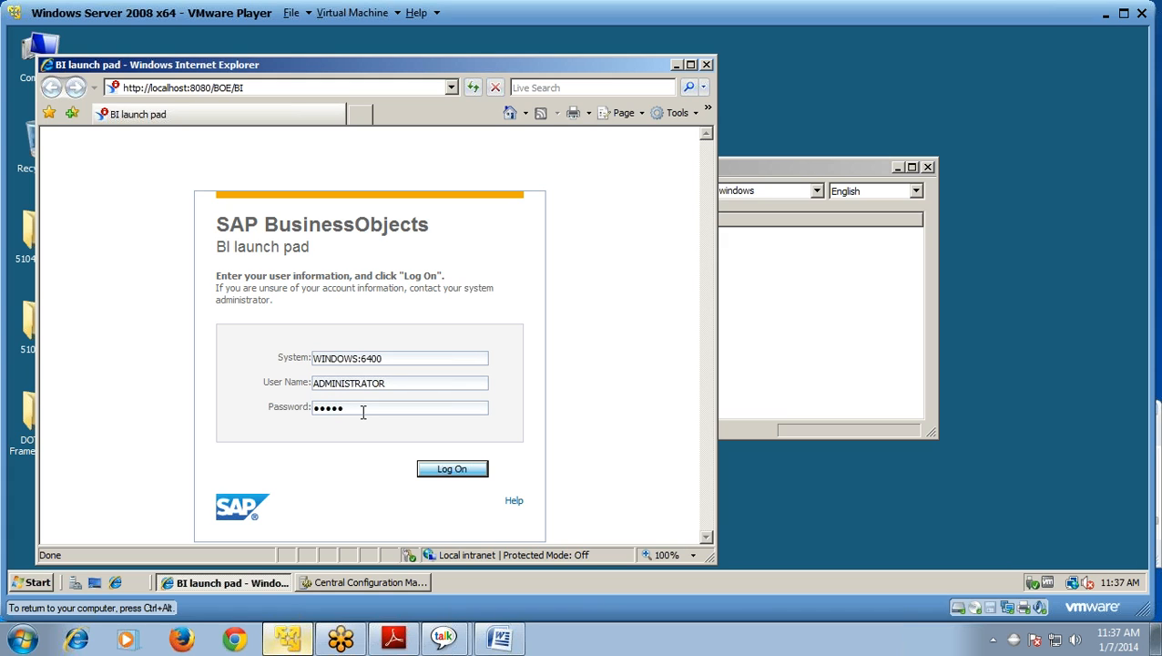
pyautogui.hotkey('ctrl', 'alt')
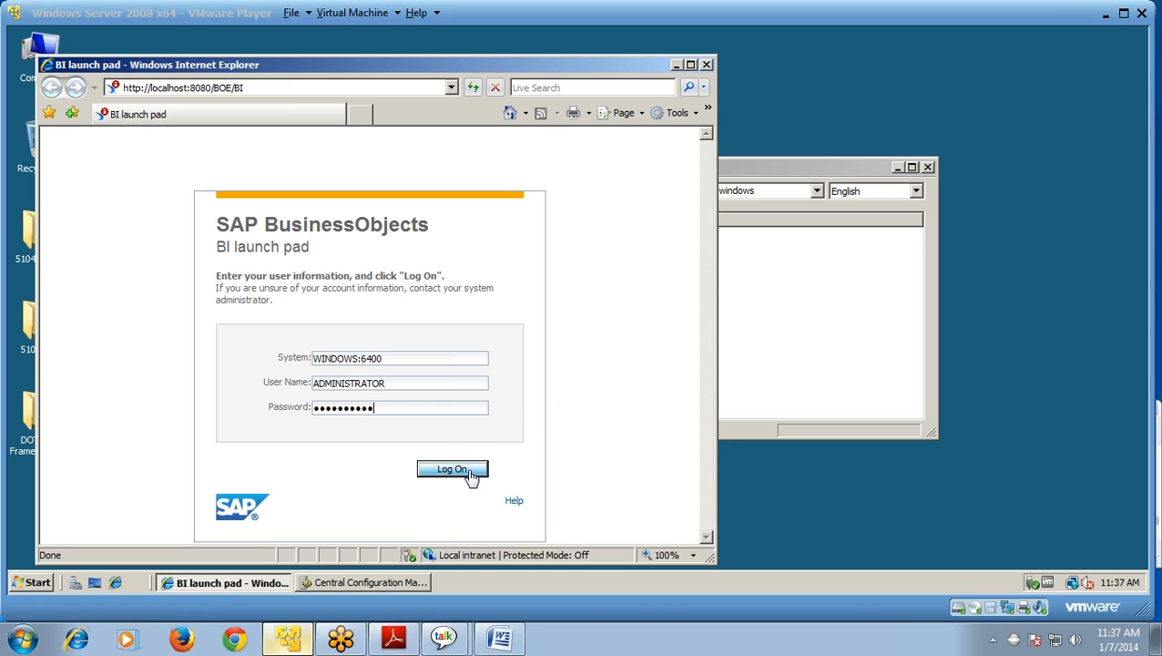
pyautogui.click(462, 472)
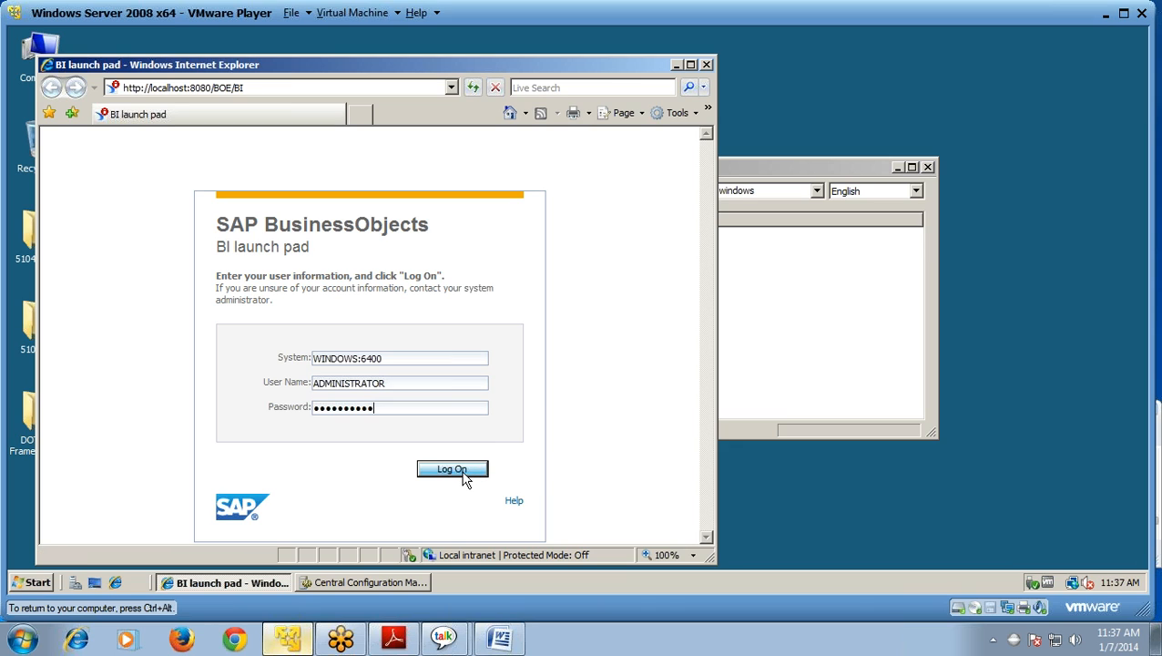
pyautogui.click(463, 475)
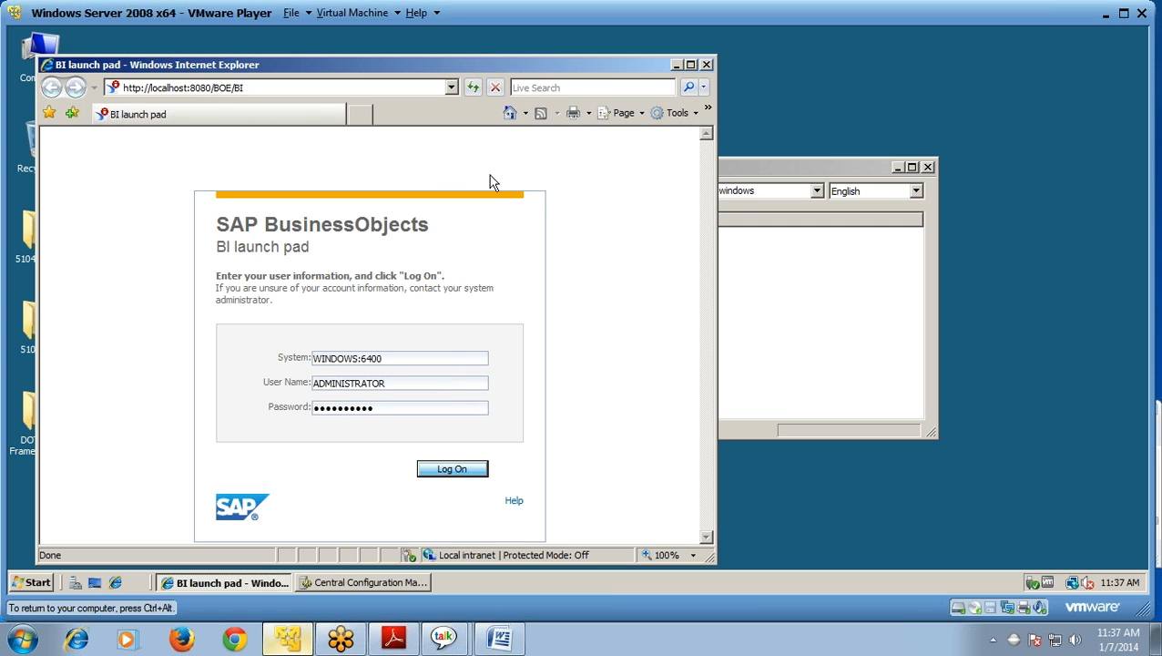
pyautogui.click(472, 477)
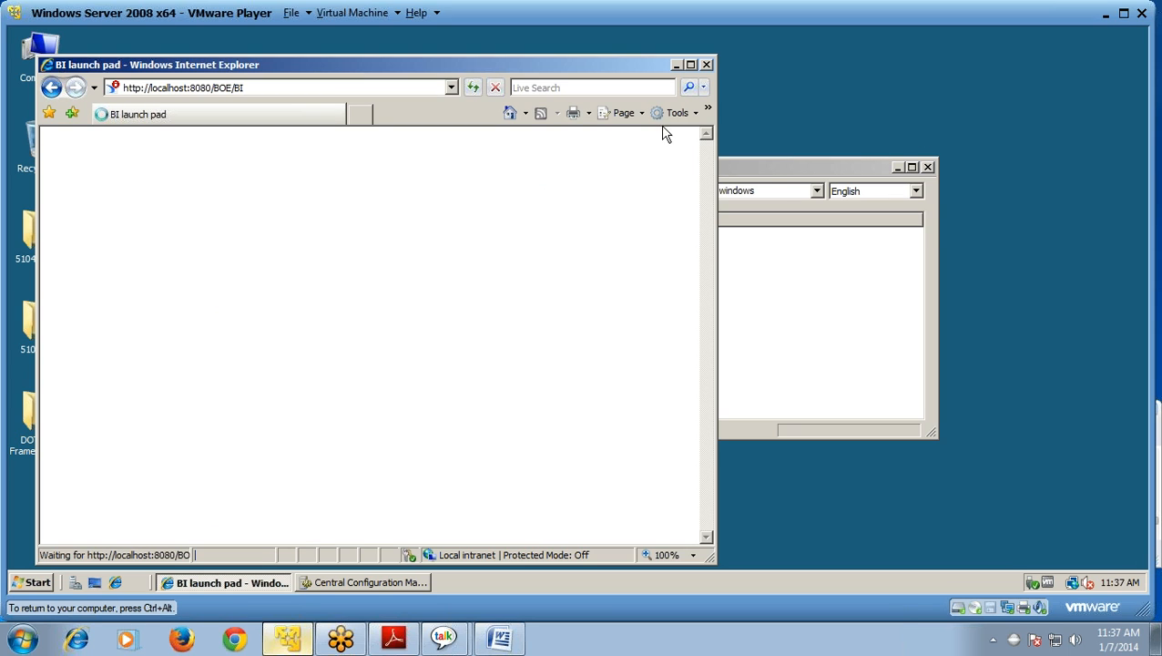
# Step: Maximize Internet Explorer and create a new BI workspace from the Applications menu
pyautogui.click(691, 65)
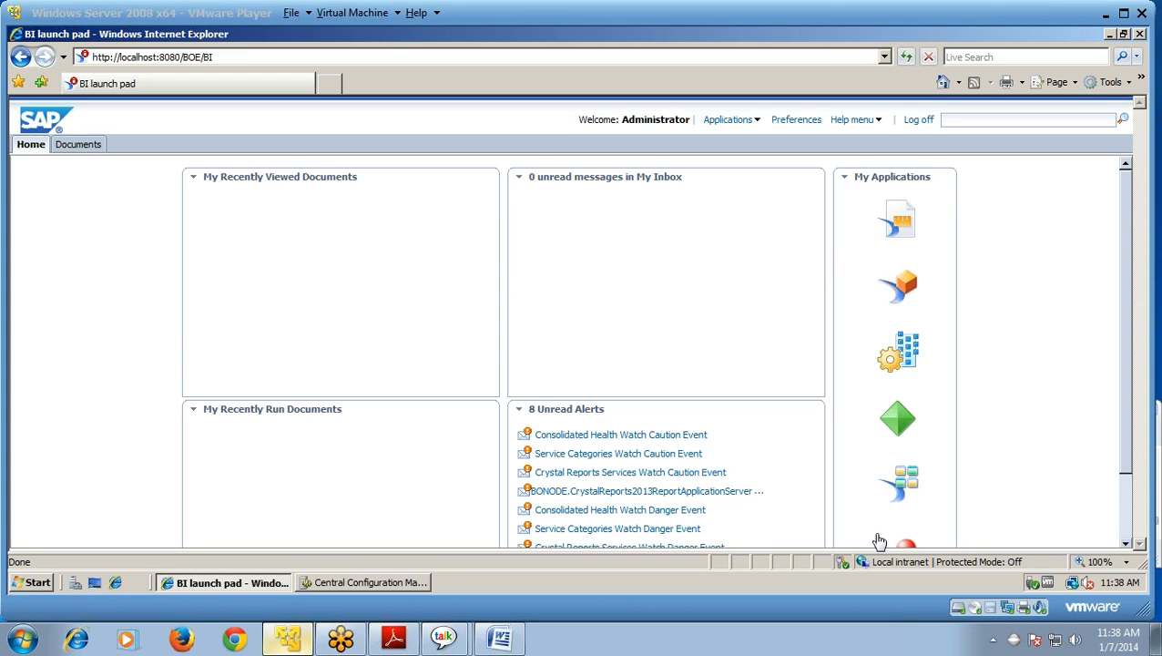
pyautogui.click(756, 125)
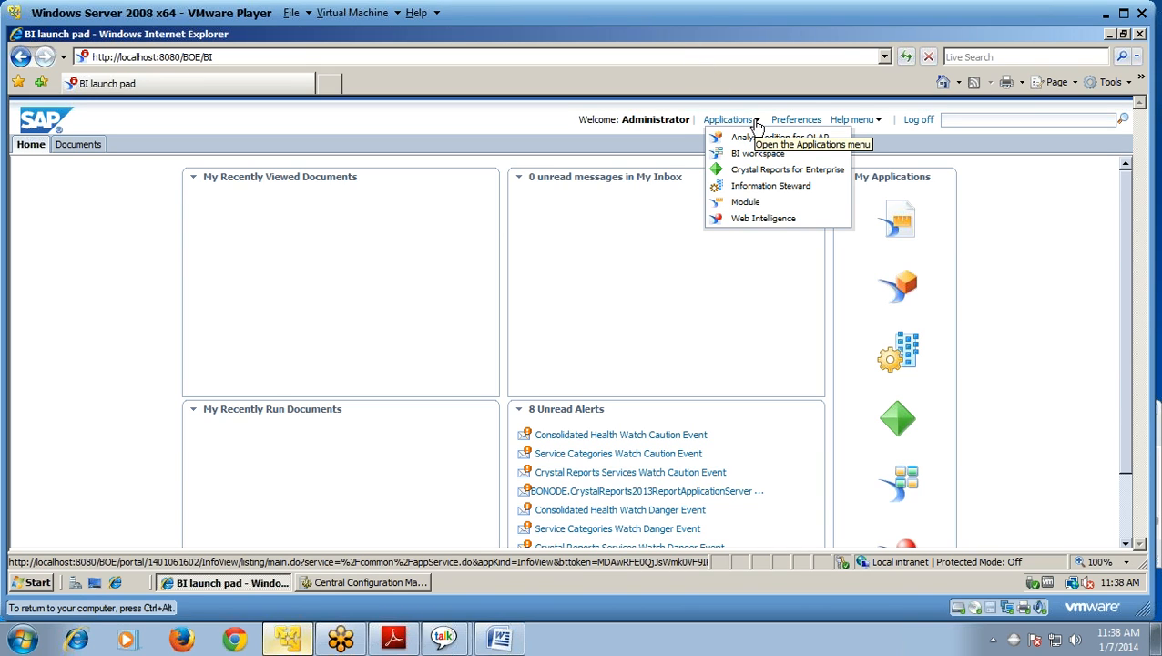
pyautogui.click(752, 157)
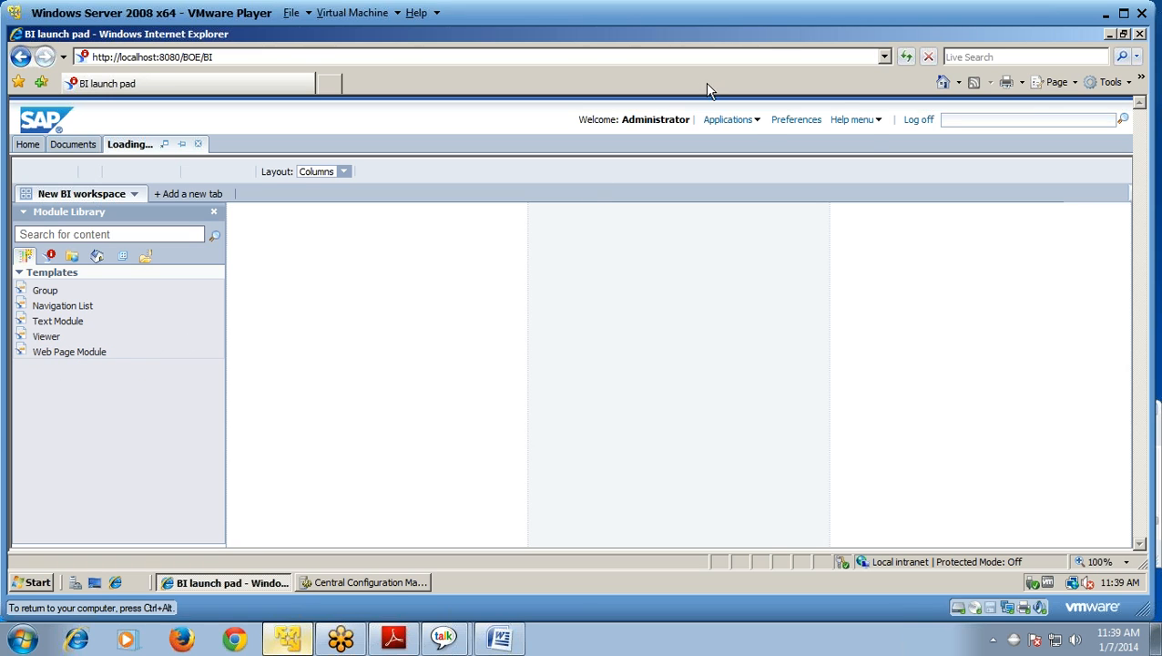
# Step: Try launching Web Intelligence, then start a new Module and dismiss the blocked-content security warning
pyautogui.click(758, 121)
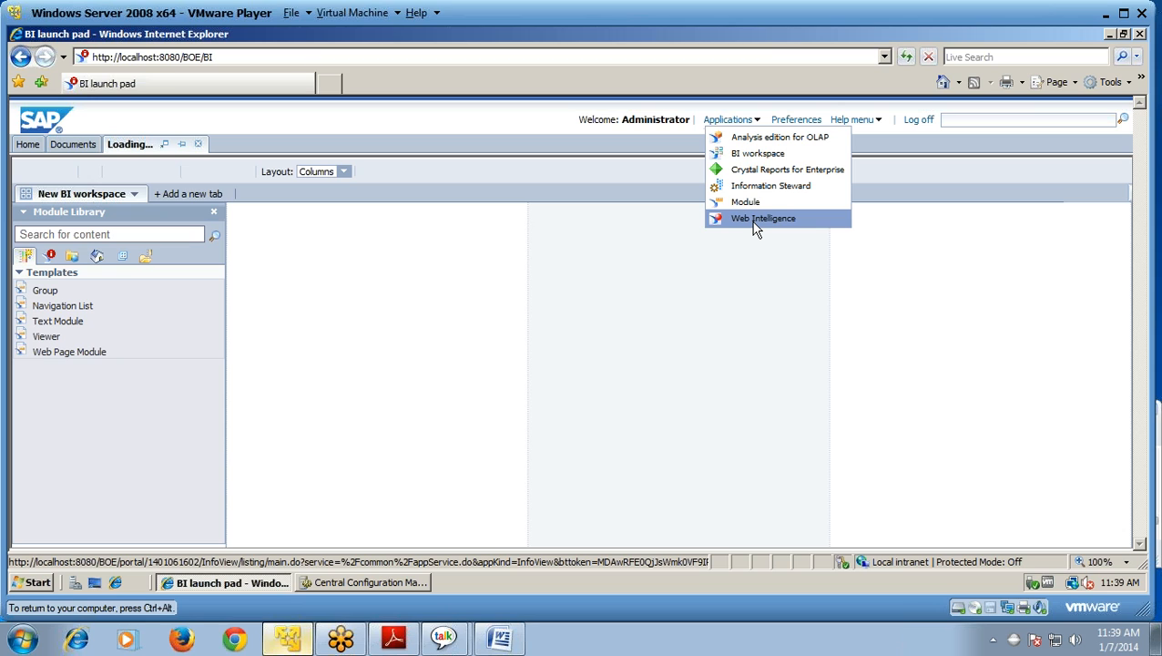
pyautogui.click(755, 221)
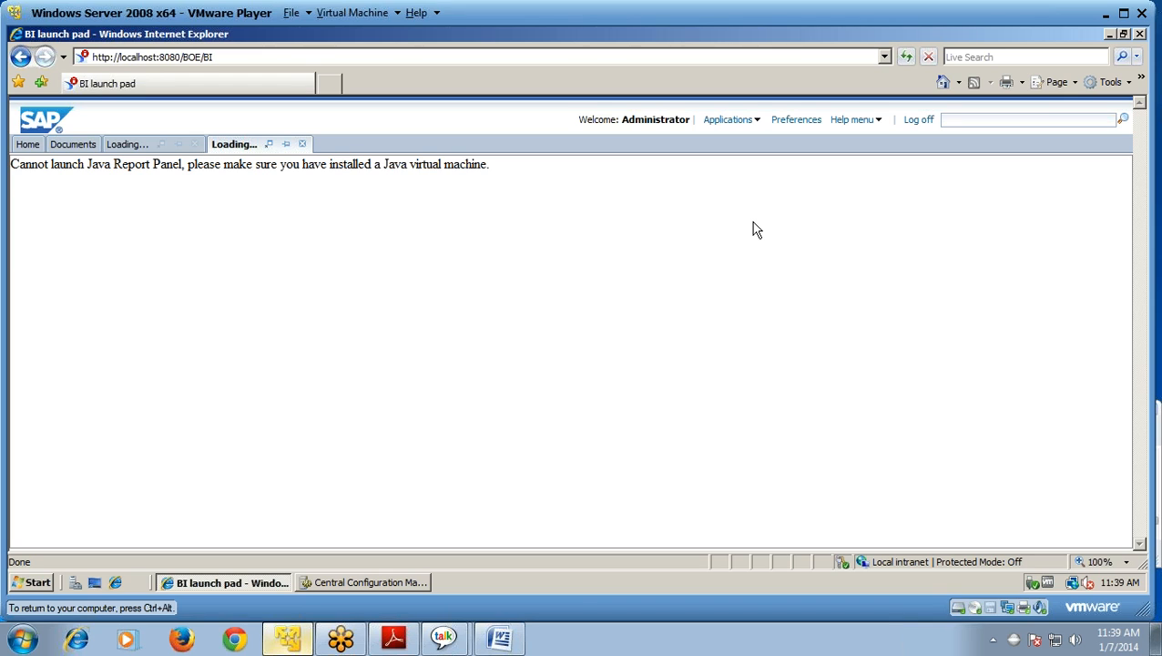
pyautogui.click(757, 125)
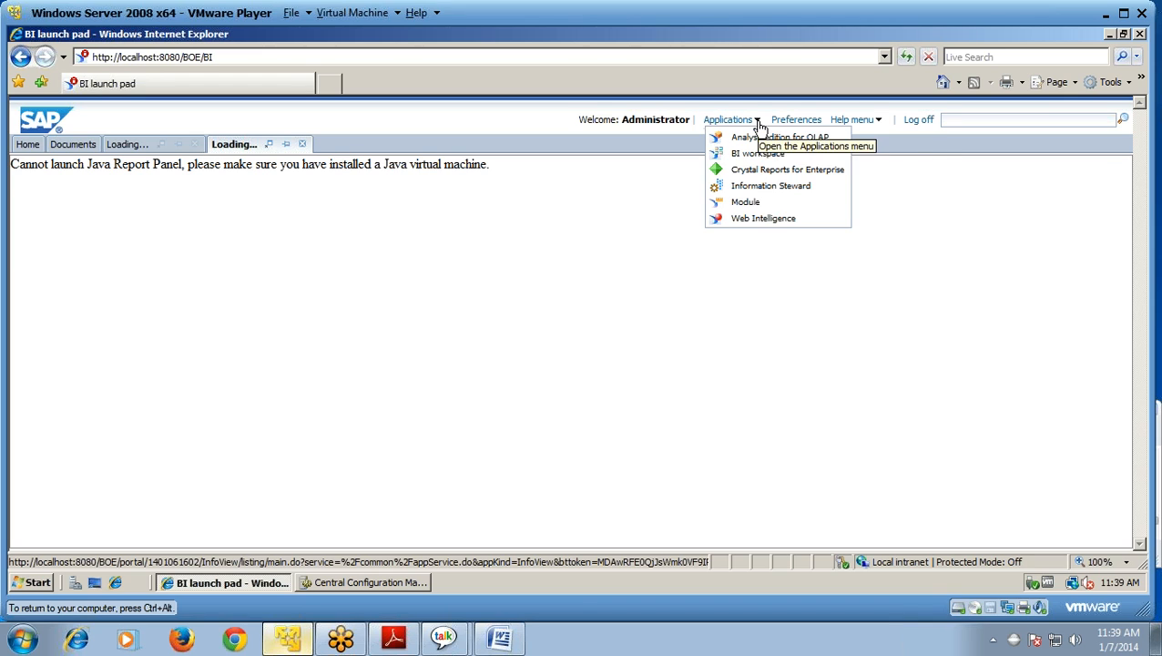
pyautogui.click(746, 203)
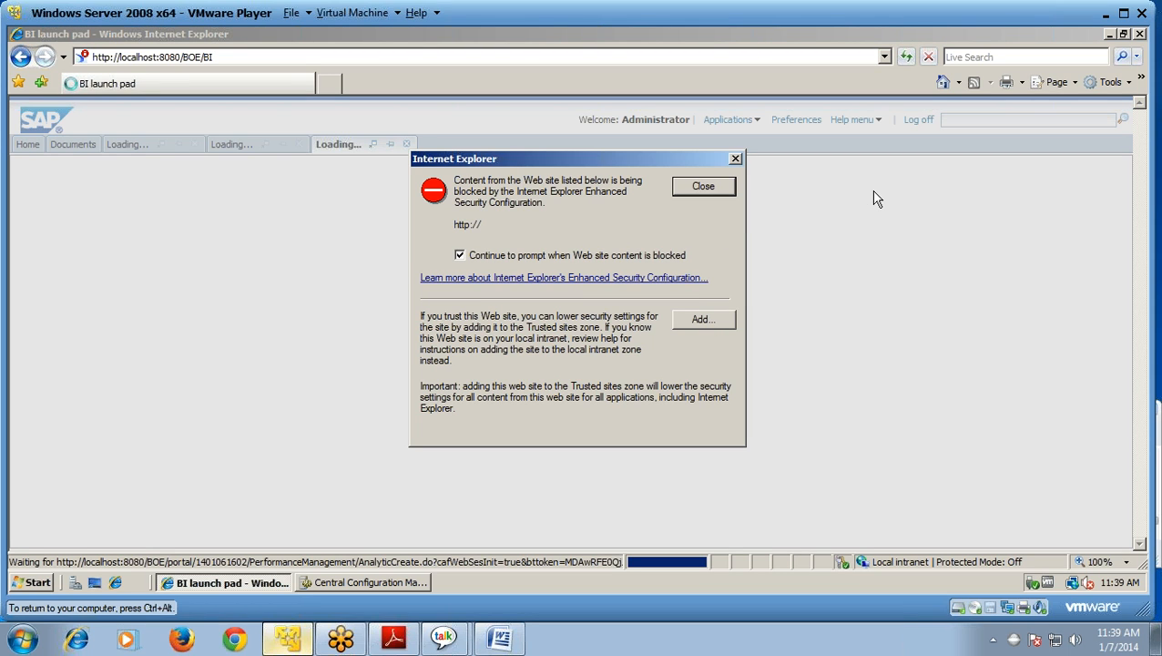
pyautogui.click(970, 176)
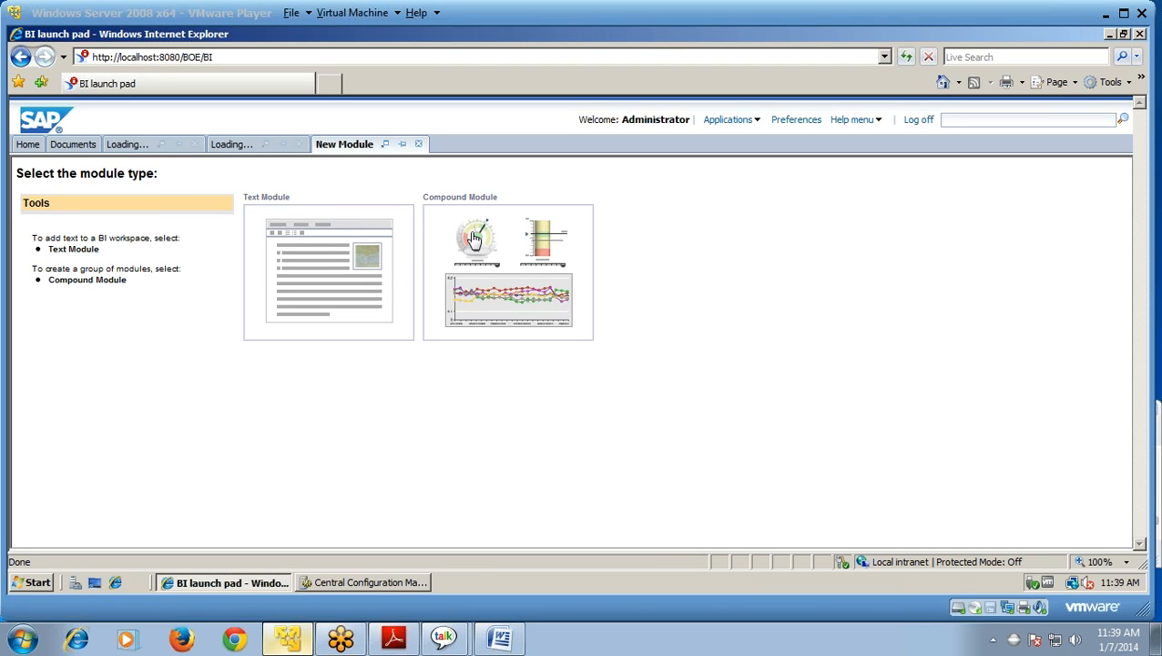
# Step: Launch Central Management Console from the Start menu's SAP BusinessObjects BI platform 4 group
pyautogui.press('super')
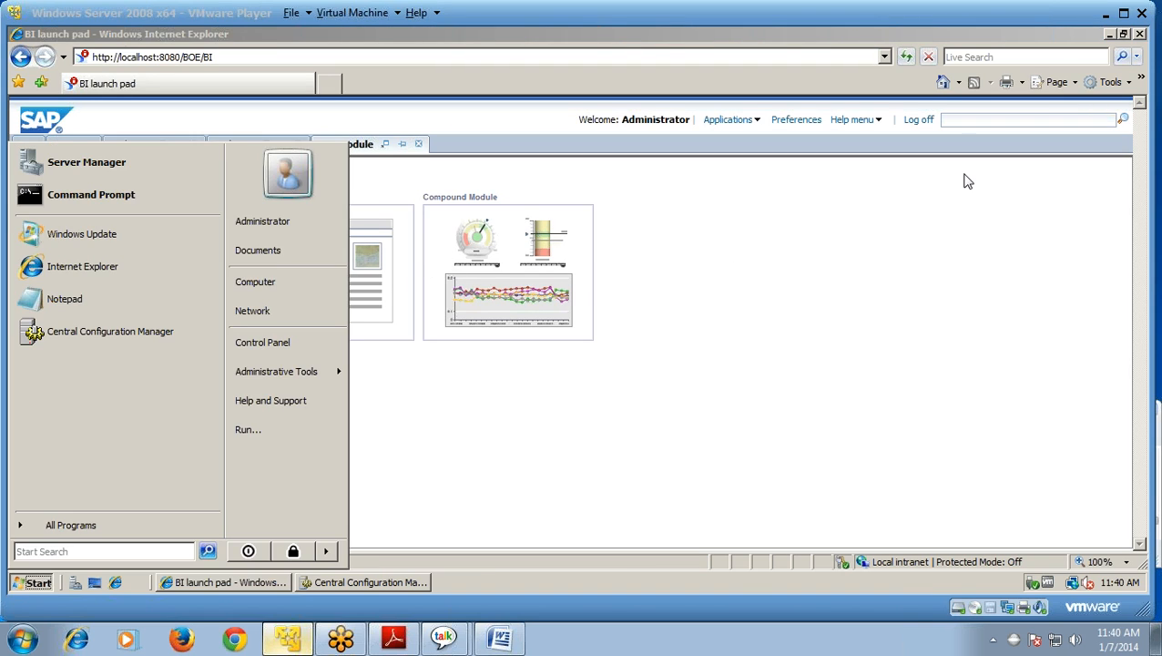
pyautogui.click(72, 526)
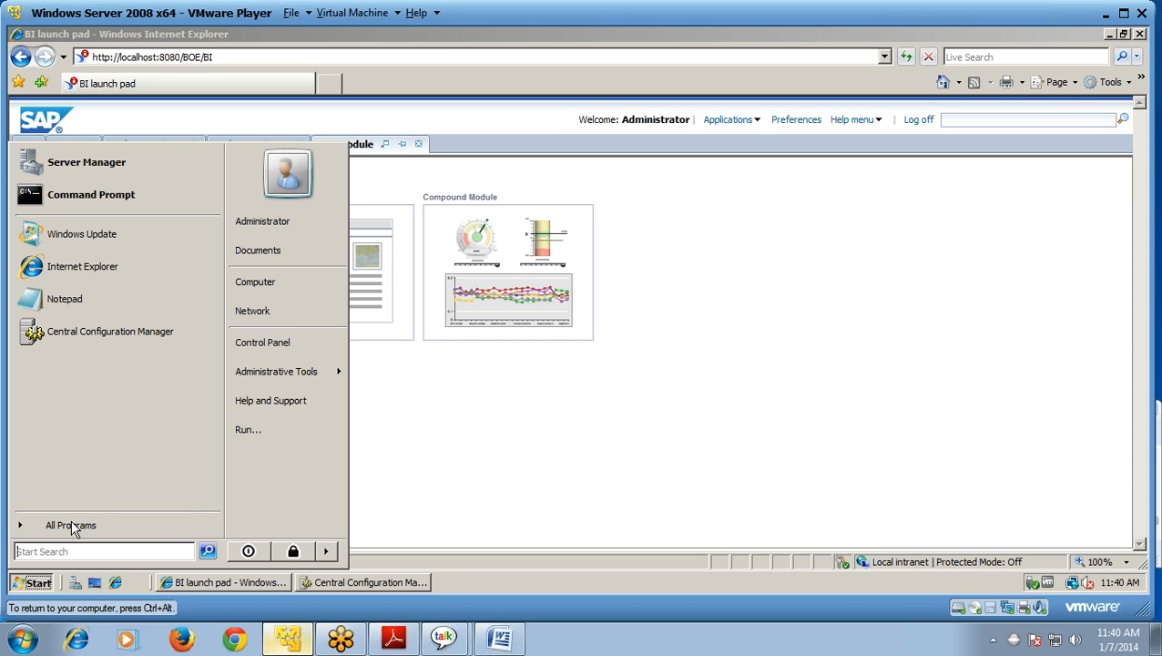
pyautogui.click(71, 525)
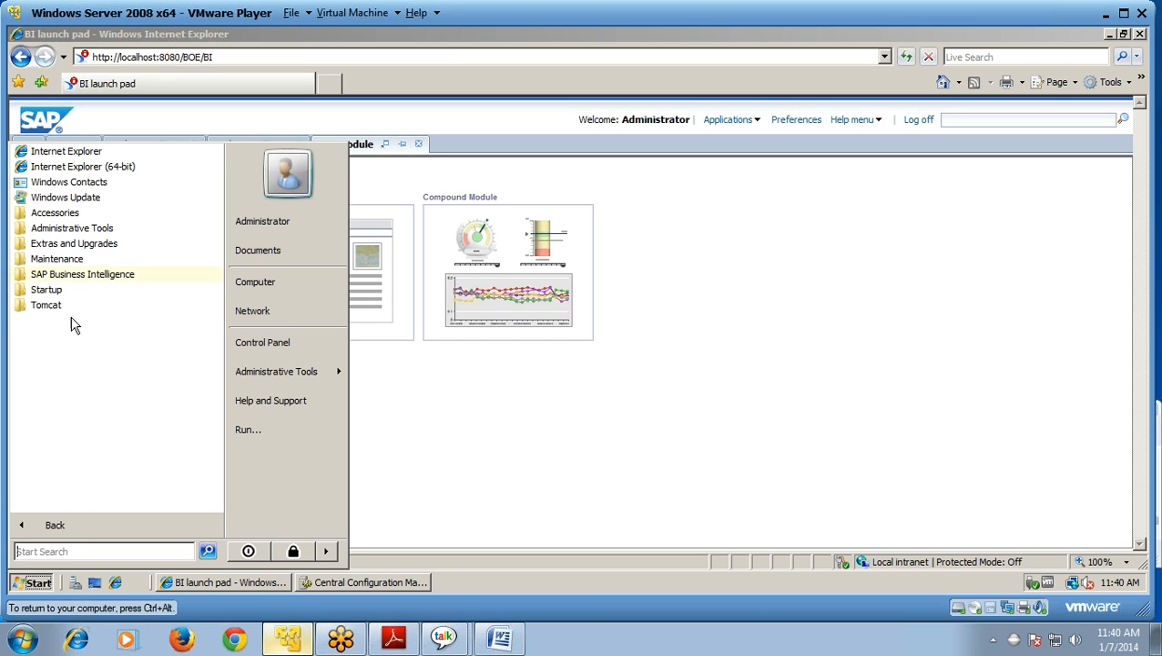
pyautogui.click(93, 277)
pyautogui.click(107, 291)
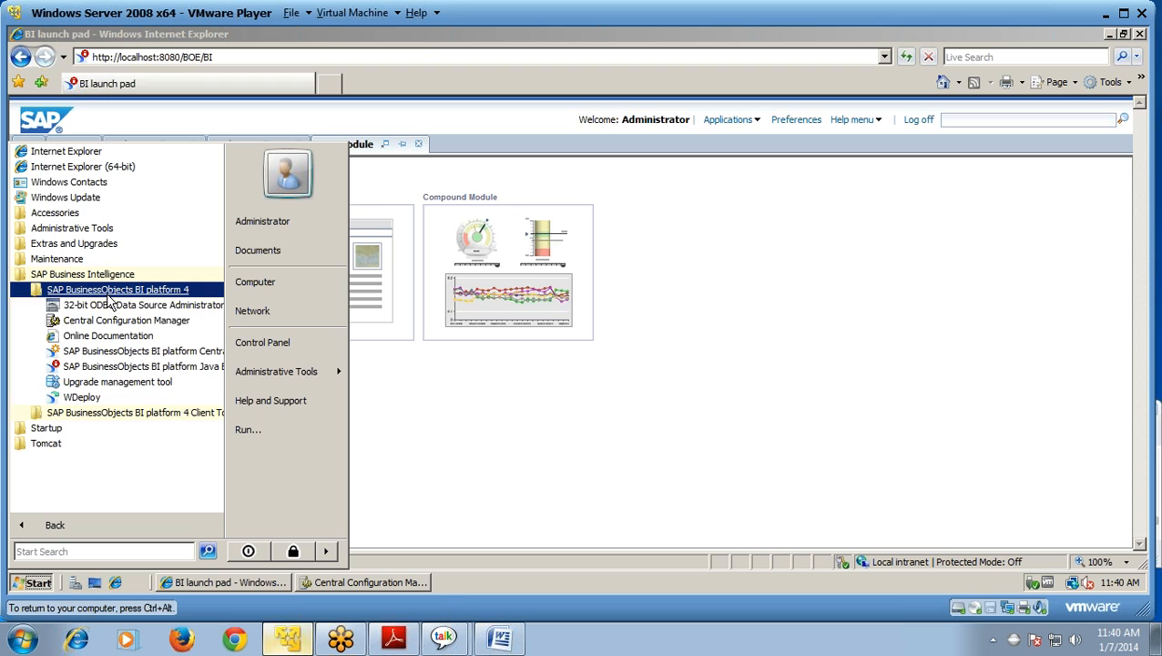
pyautogui.click(122, 354)
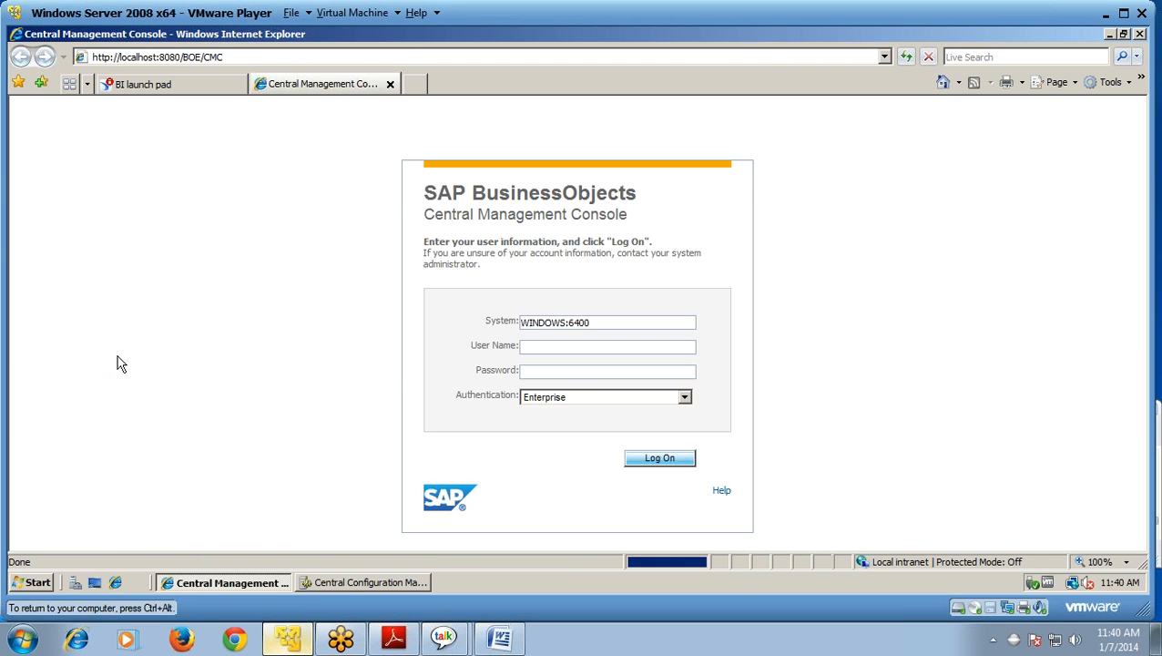
# Step: Log on to the CMC as ADMINISTRATOR with the account password using Enterprise authentication
pyautogui.click(559, 347)
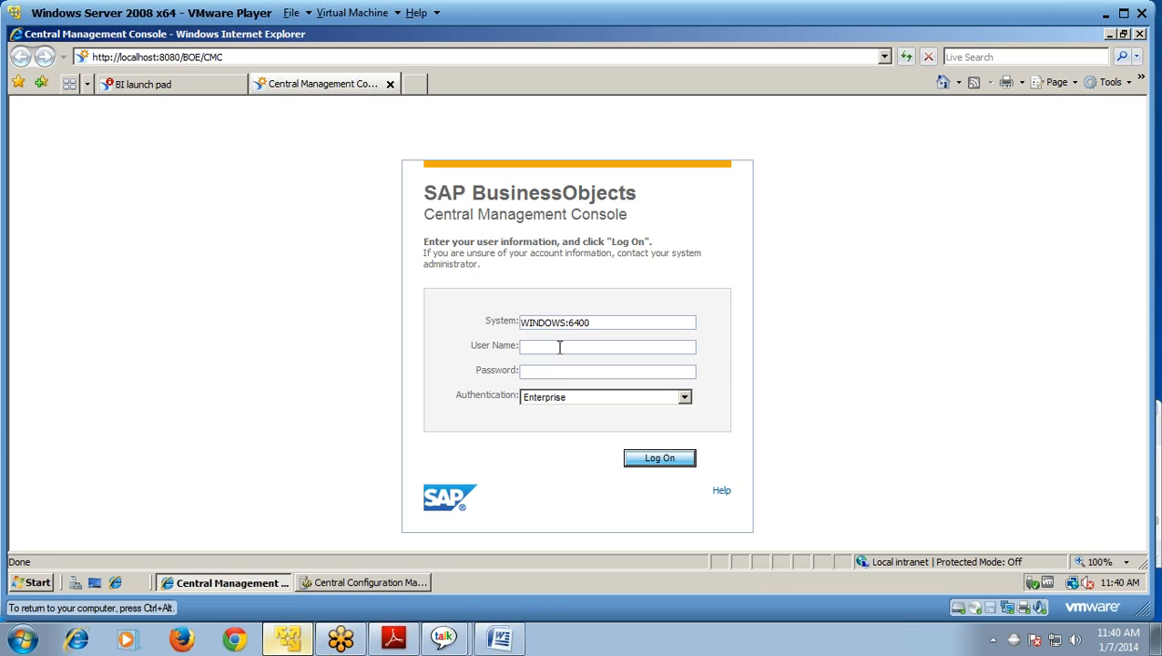
pyautogui.write('ADMINISTRATOR')
pyautogui.click(554, 375)
pyautogui.write('**********')
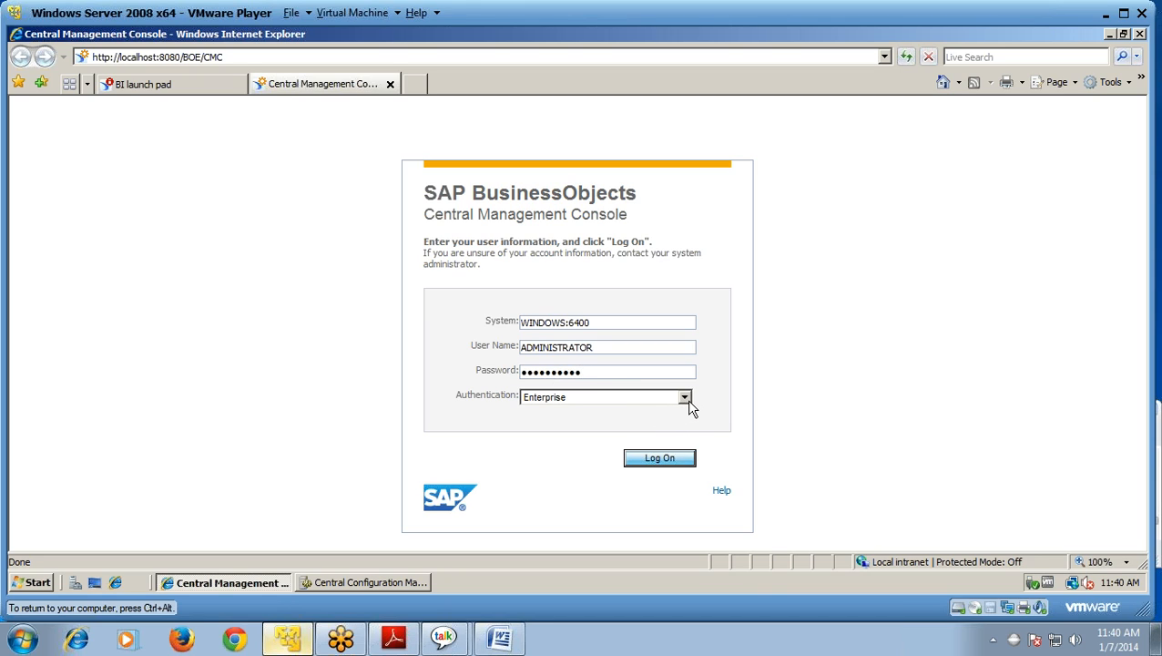
pyautogui.click(660, 458)
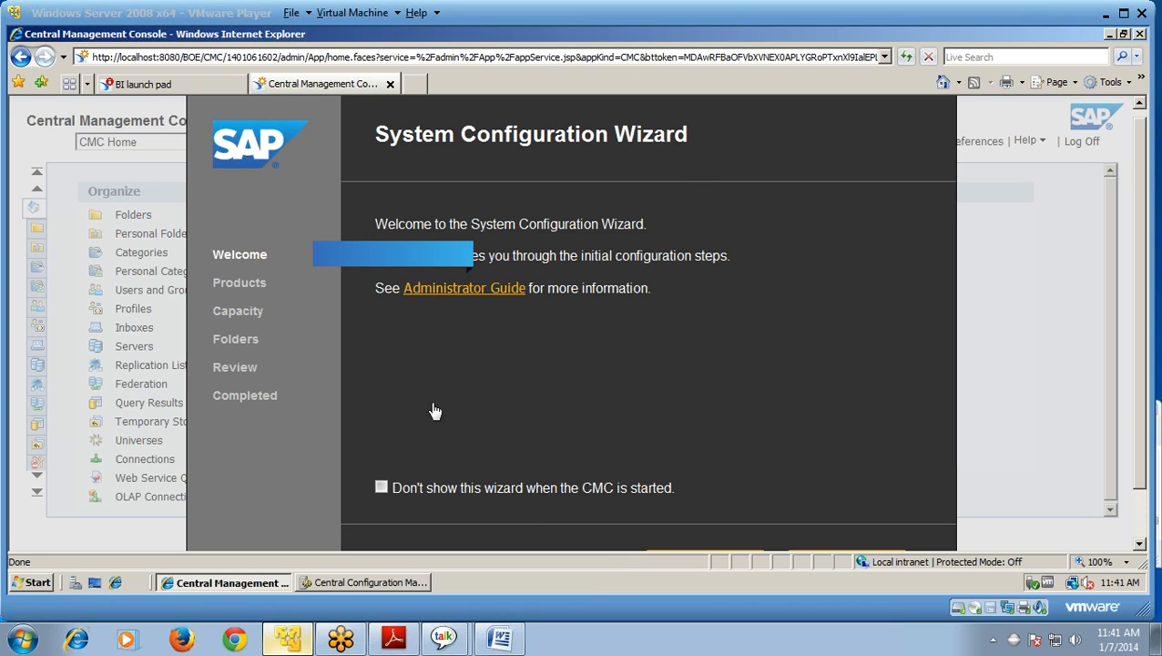
# Step: Move past the wizard's Welcome page, keep all Products auto-starting, and reach the Capacity step
pyautogui.click(246, 284)
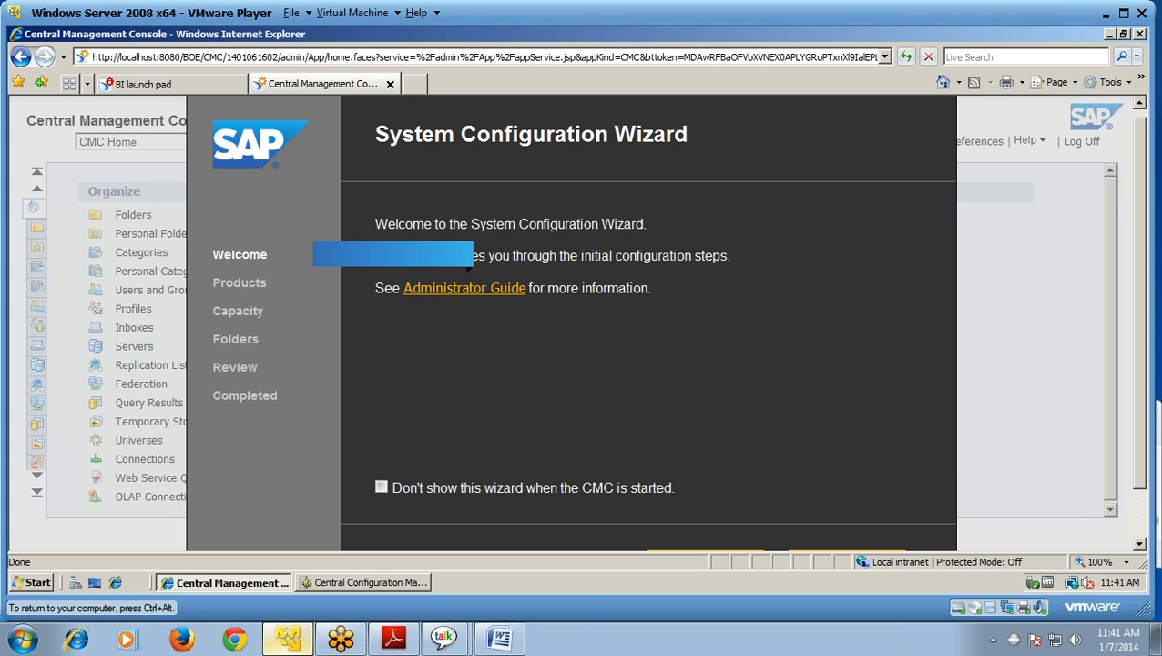
pyautogui.hotkey('ctrl', 'alt')
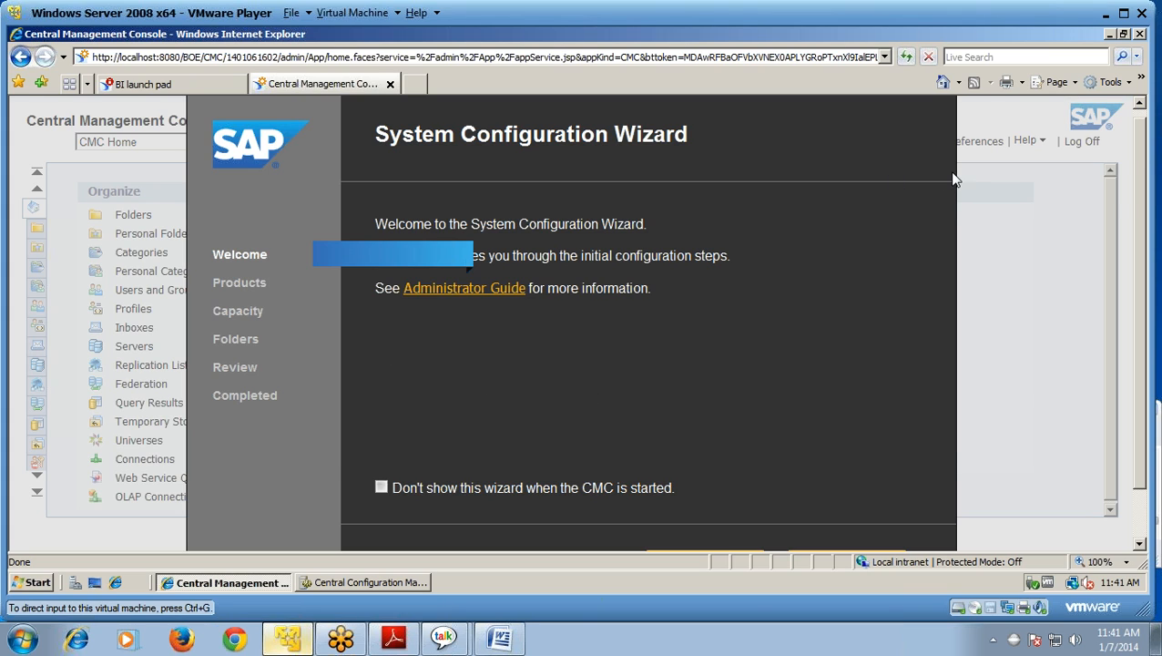
pyautogui.click(954, 178)
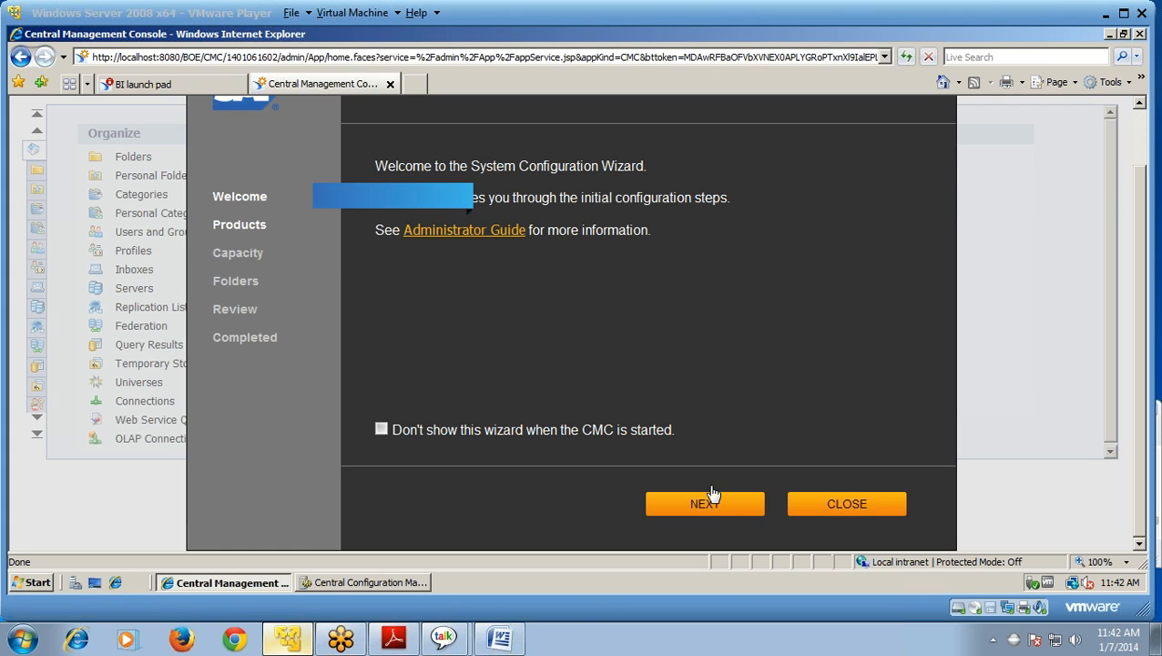
pyautogui.click(713, 513)
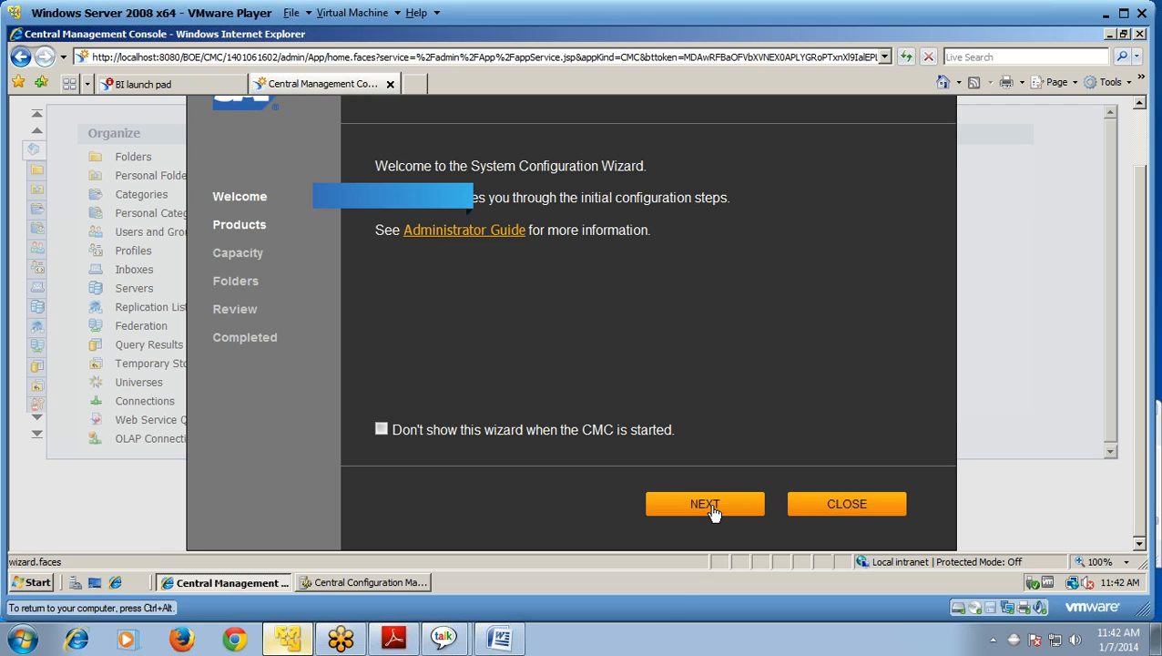
pyautogui.click(713, 512)
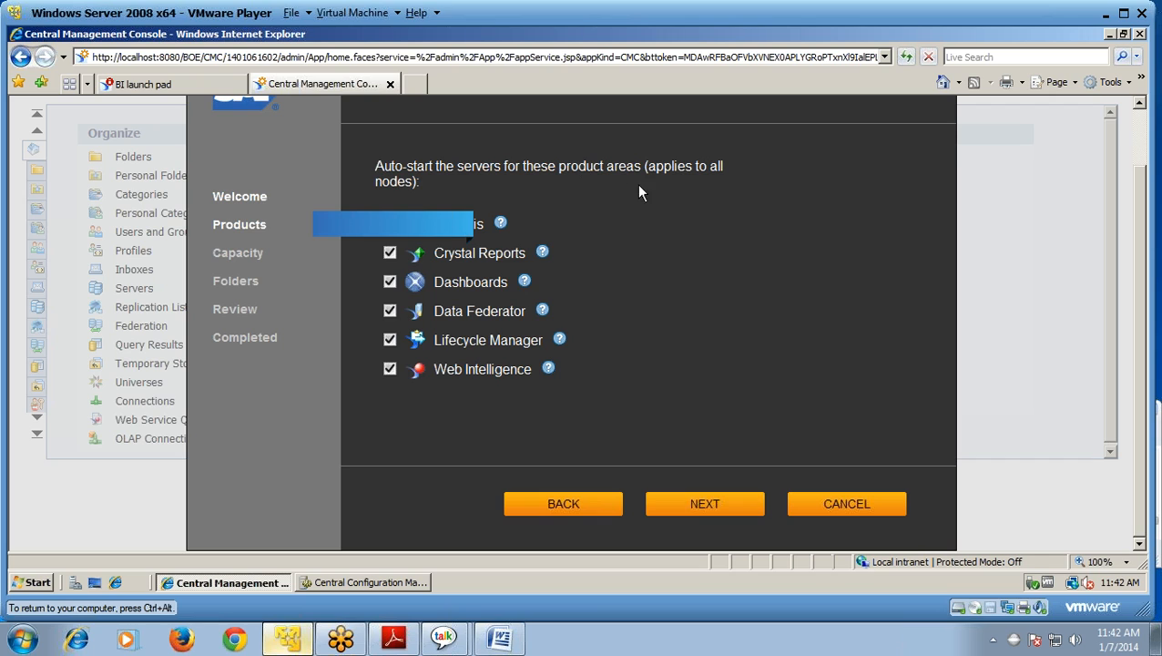
pyautogui.click(699, 509)
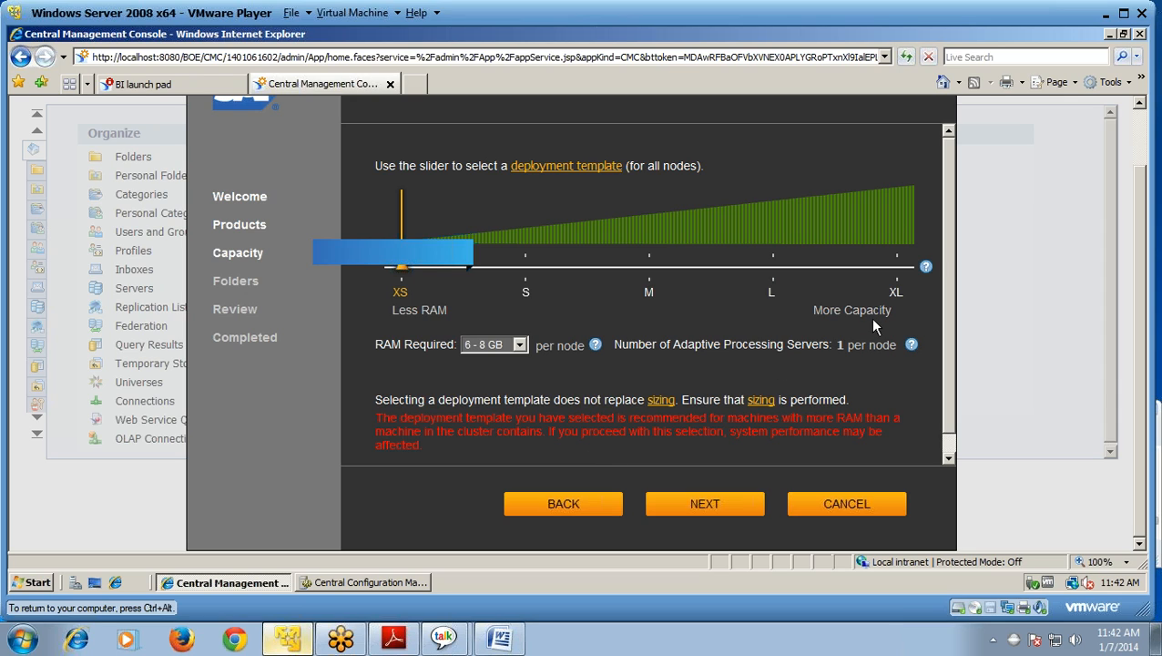
# Step: Keep the XS deployment template with 6 - 8 GB RAM per node and continue to Folders
pyautogui.click(950, 175)
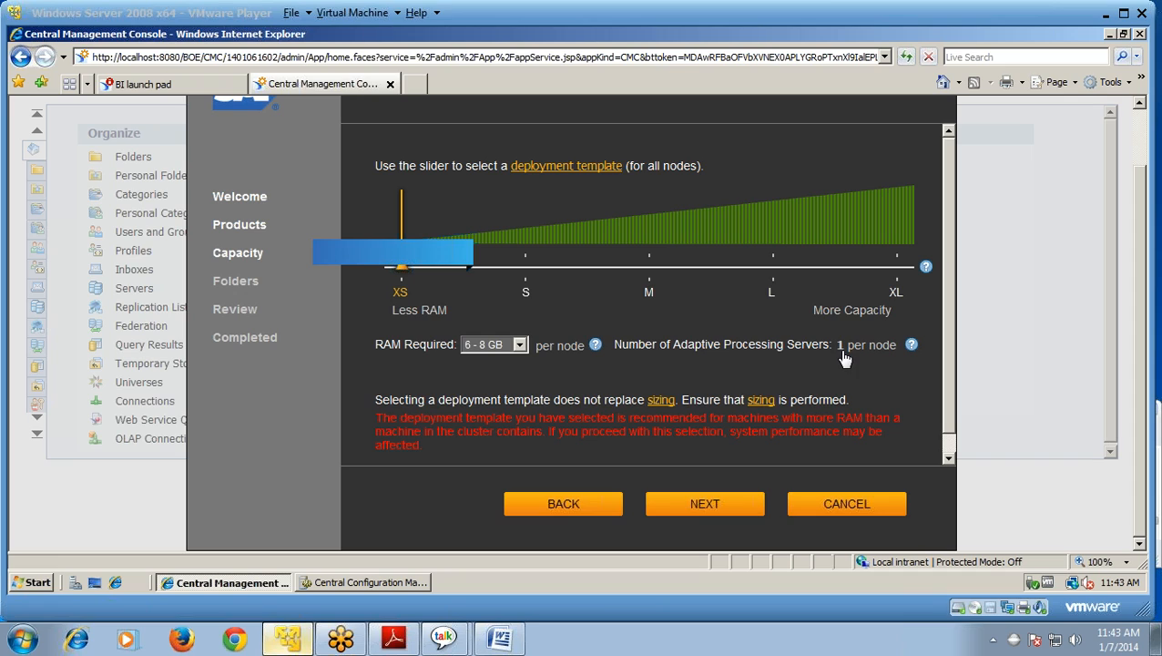
pyautogui.click(519, 346)
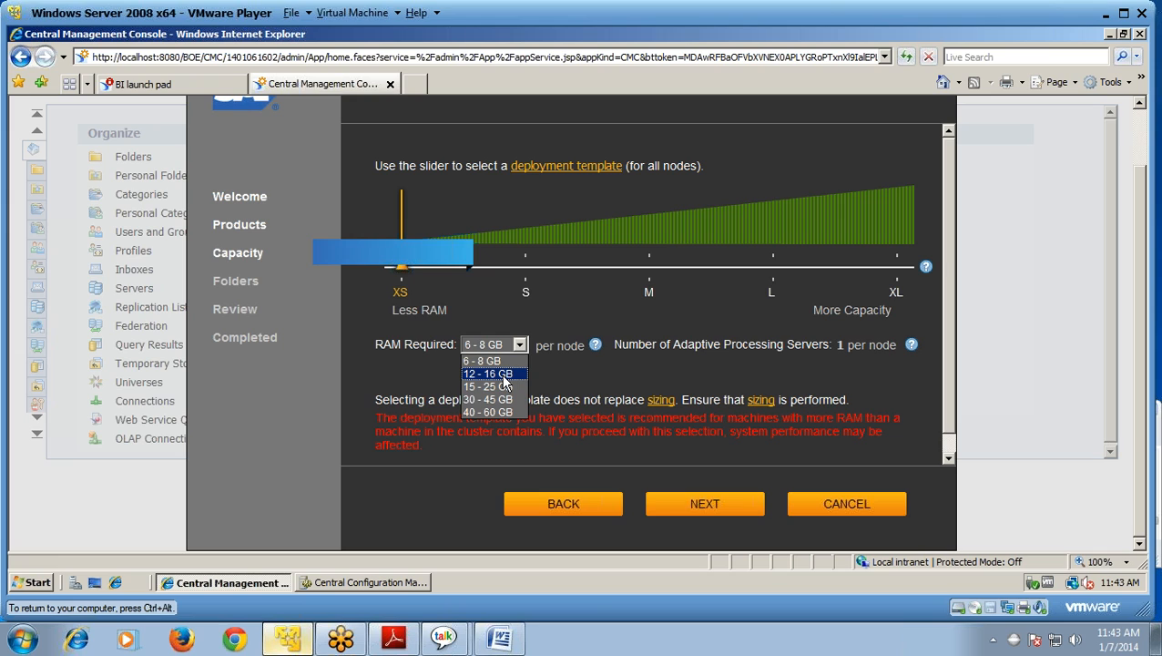
pyautogui.click(503, 361)
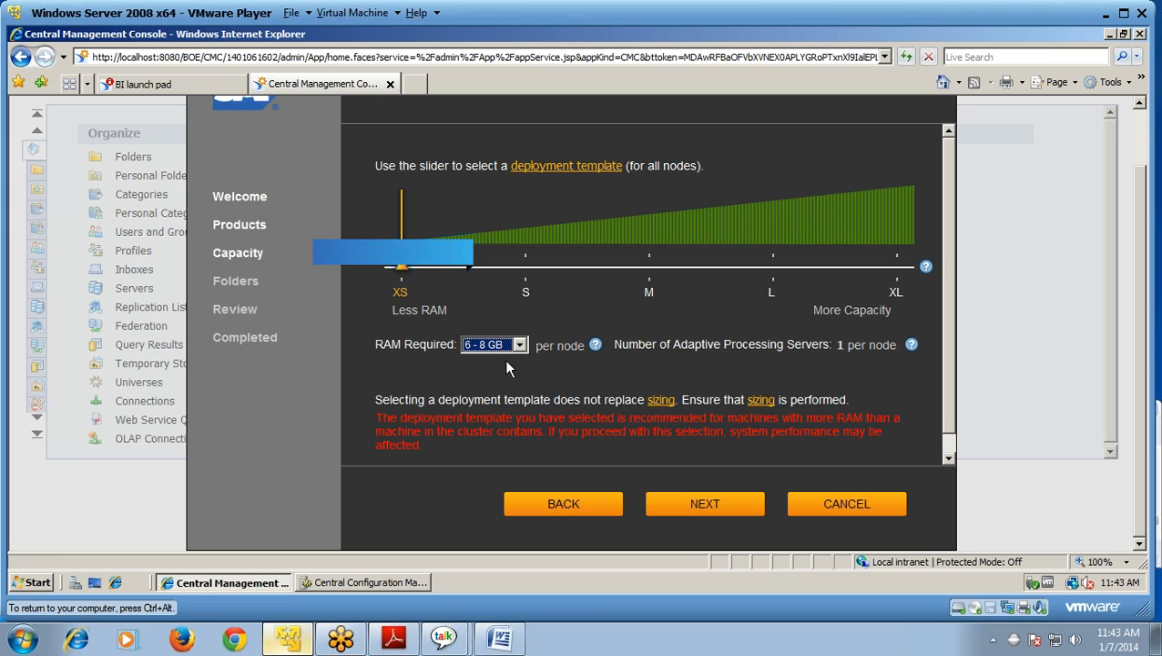
pyautogui.click(719, 507)
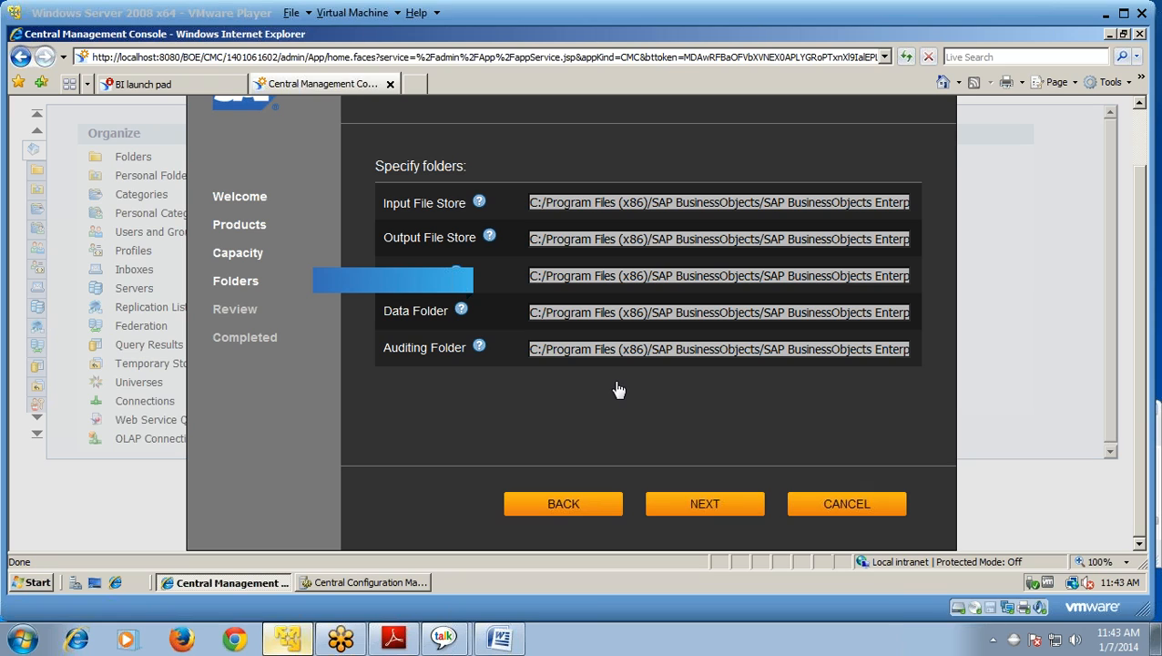
# Step: Accept the default C:/Program Files (x86)/SAP BusinessObjects folders and apply the reviewed configuration, confirming it
pyautogui.click(697, 514)
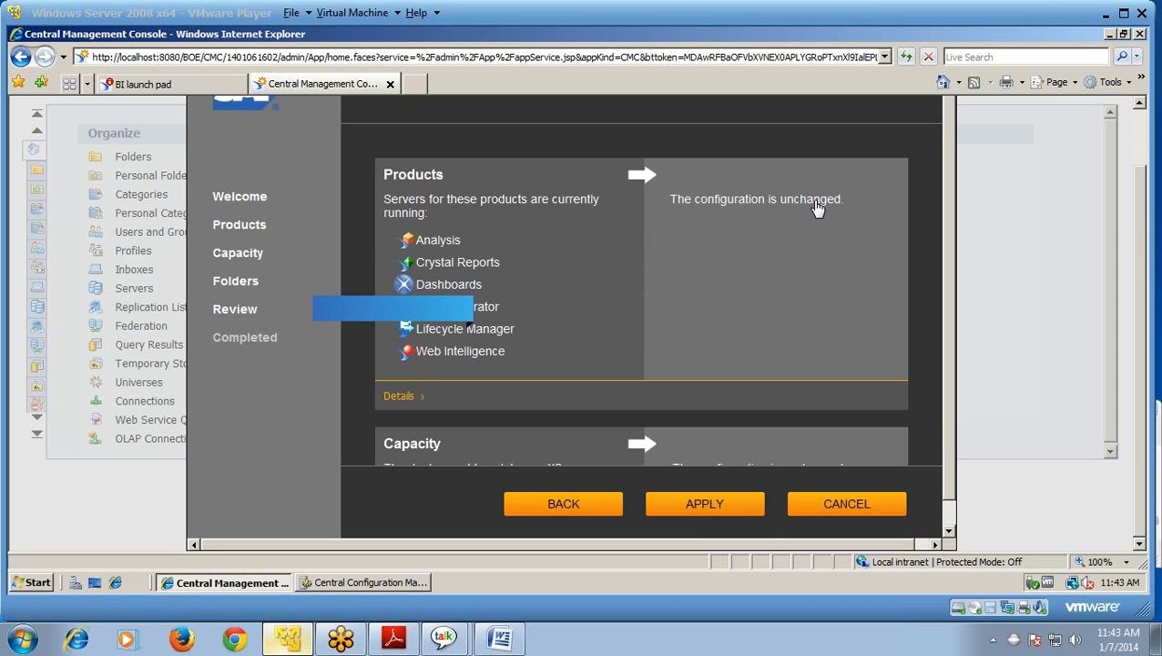
pyautogui.click(710, 514)
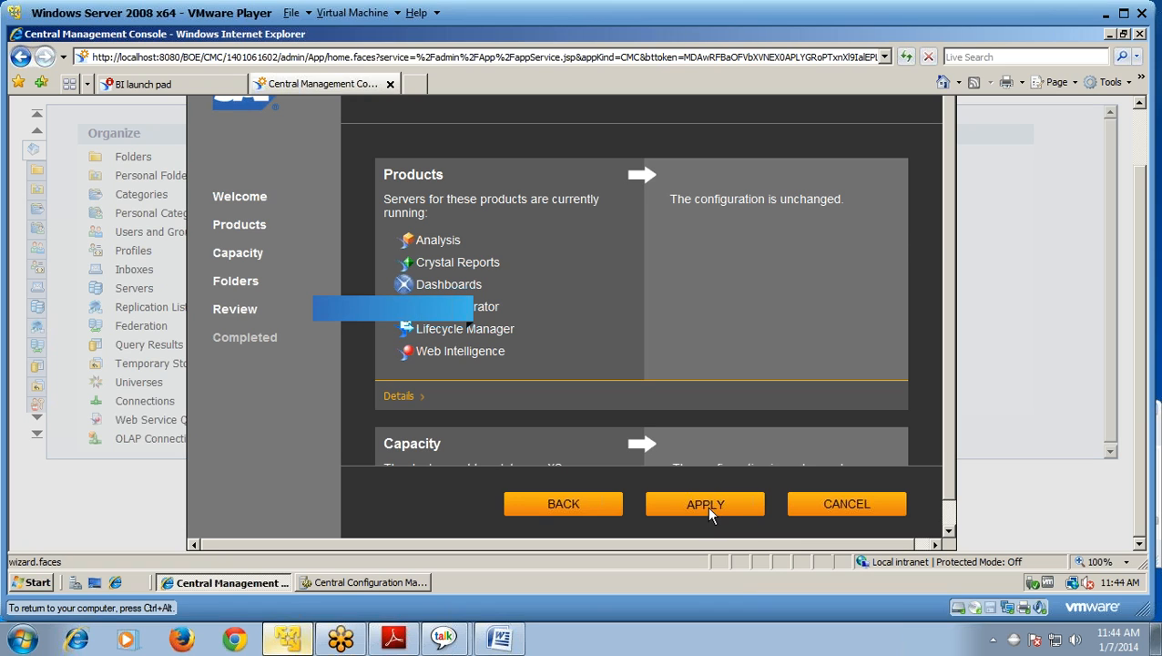
pyautogui.click(709, 508)
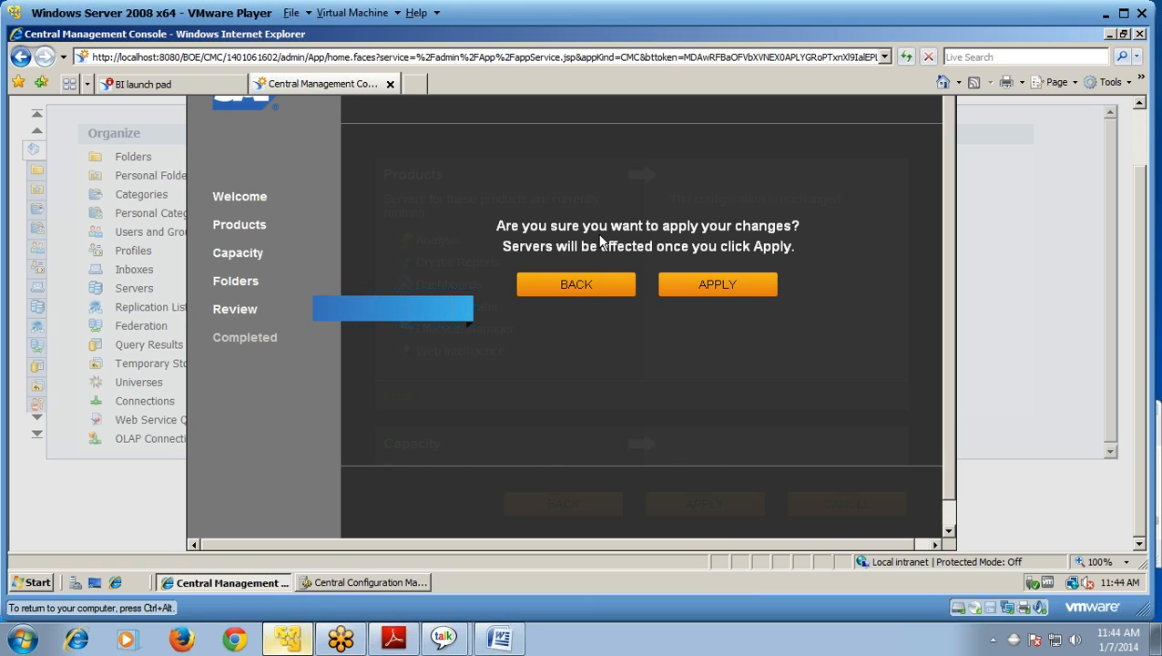
pyautogui.click(726, 287)
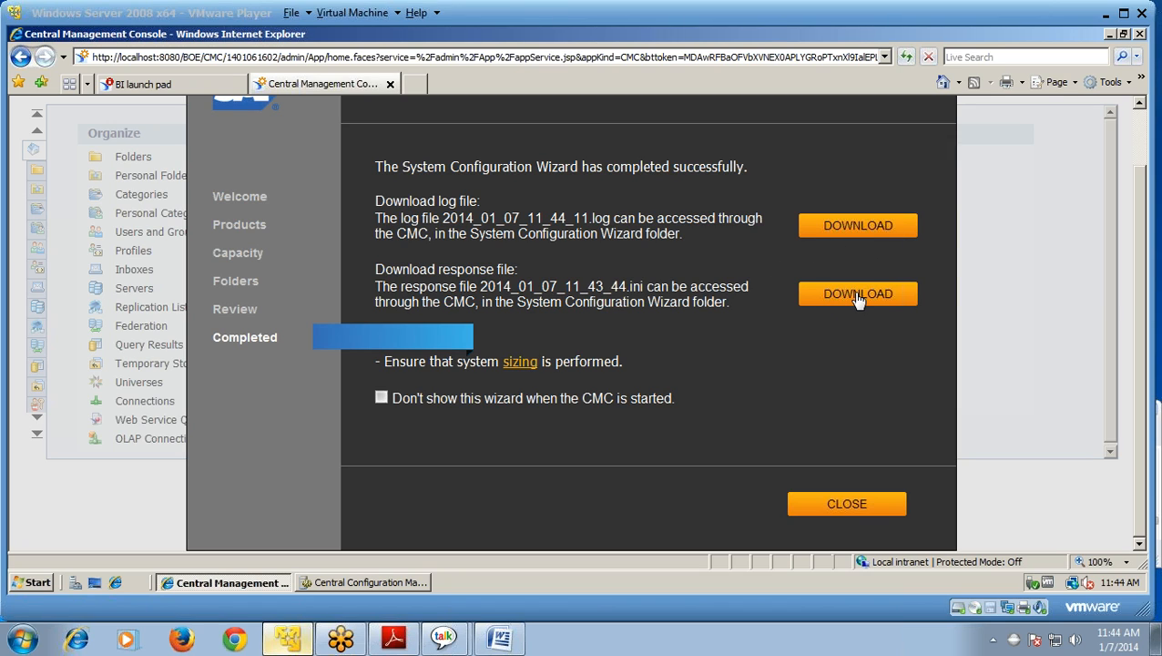
# Step: Save the wizard log file 2014_01_07_11_44_11.log to the Downloads folder
pyautogui.click(856, 236)
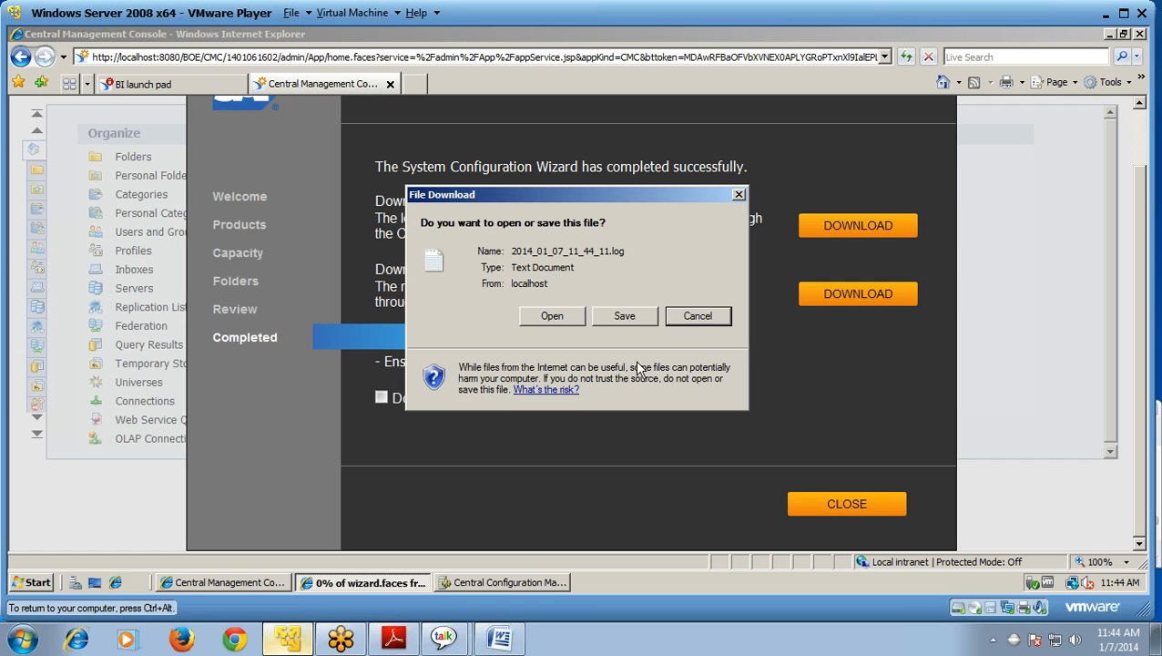
pyautogui.click(637, 319)
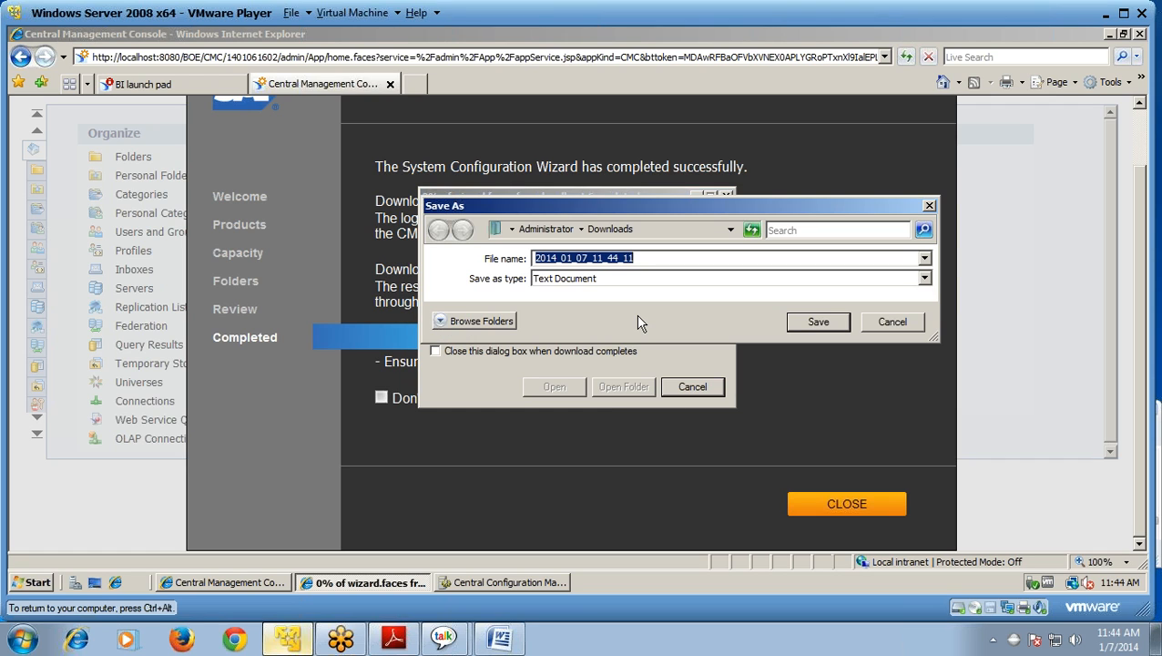
pyautogui.click(817, 321)
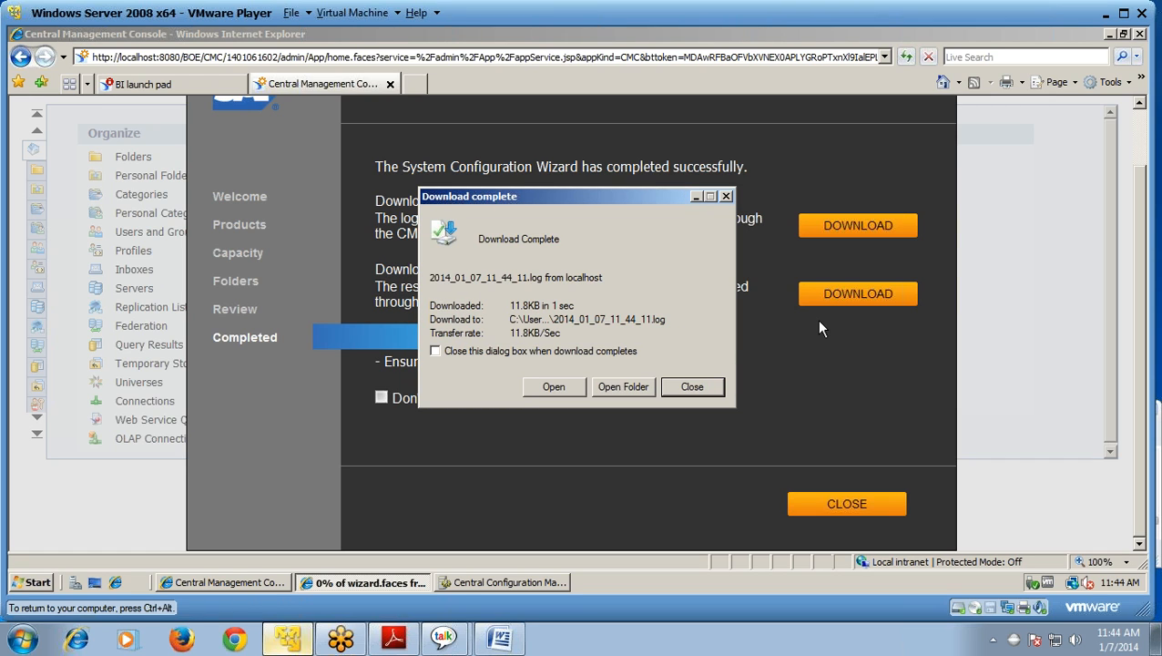
pyautogui.click(692, 386)
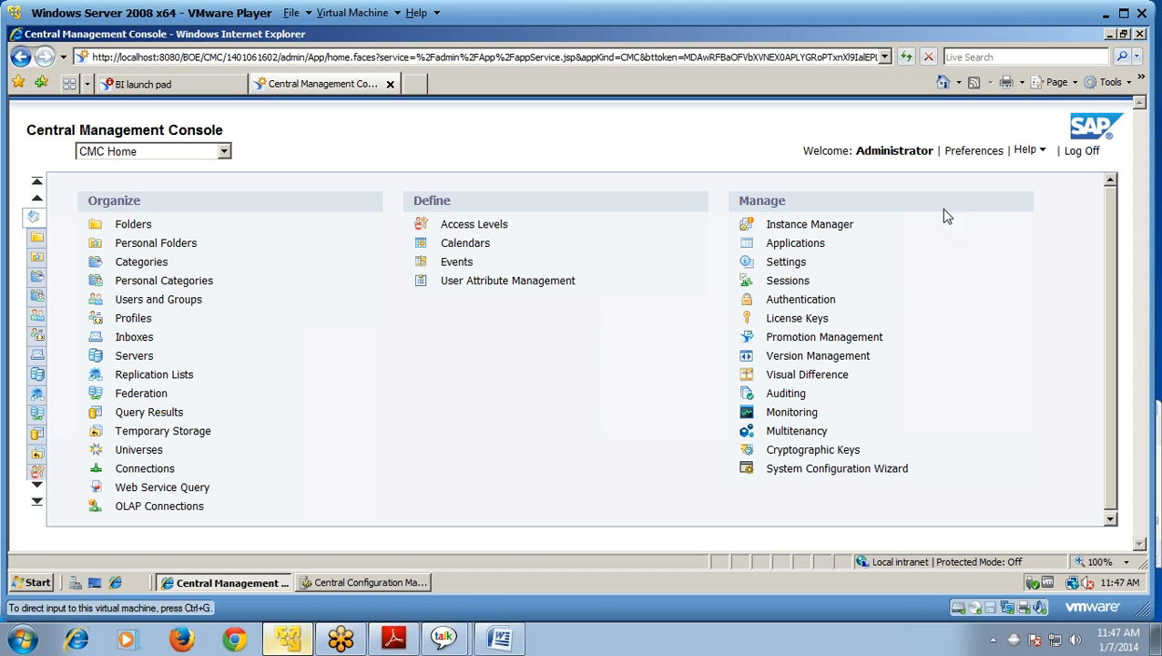
# Step: Launch the Information Design Tool from the SAP BusinessObjects BI platform 4 Client Tools group
pyautogui.press('super')
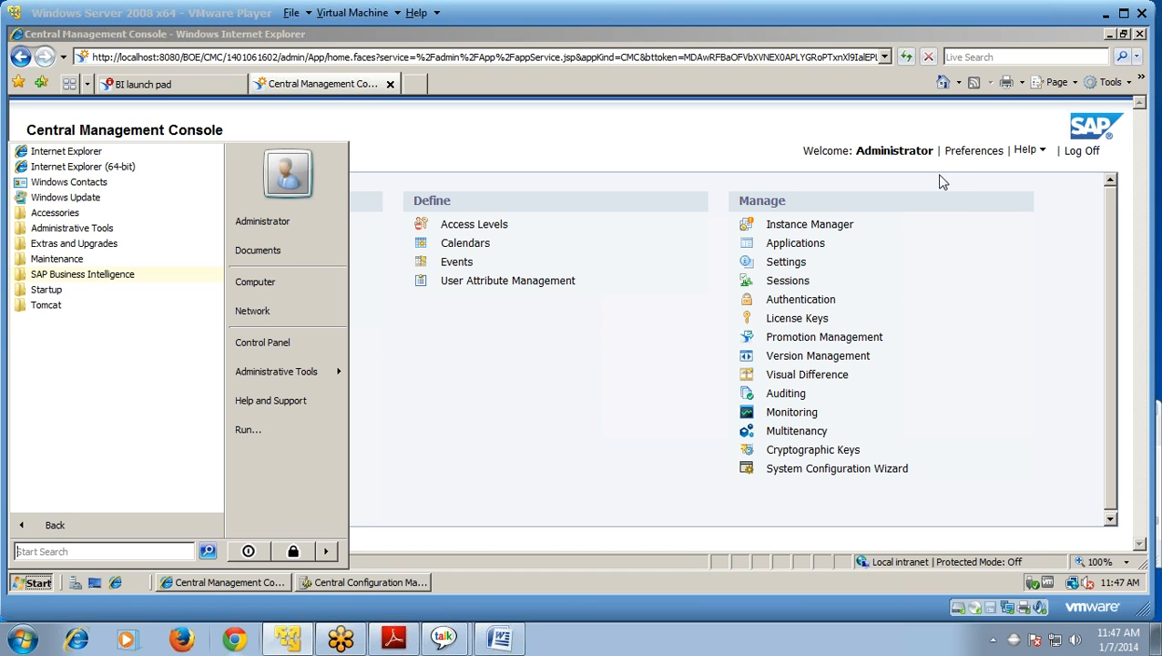
pyautogui.click(100, 275)
pyautogui.click(100, 275)
pyautogui.click(114, 306)
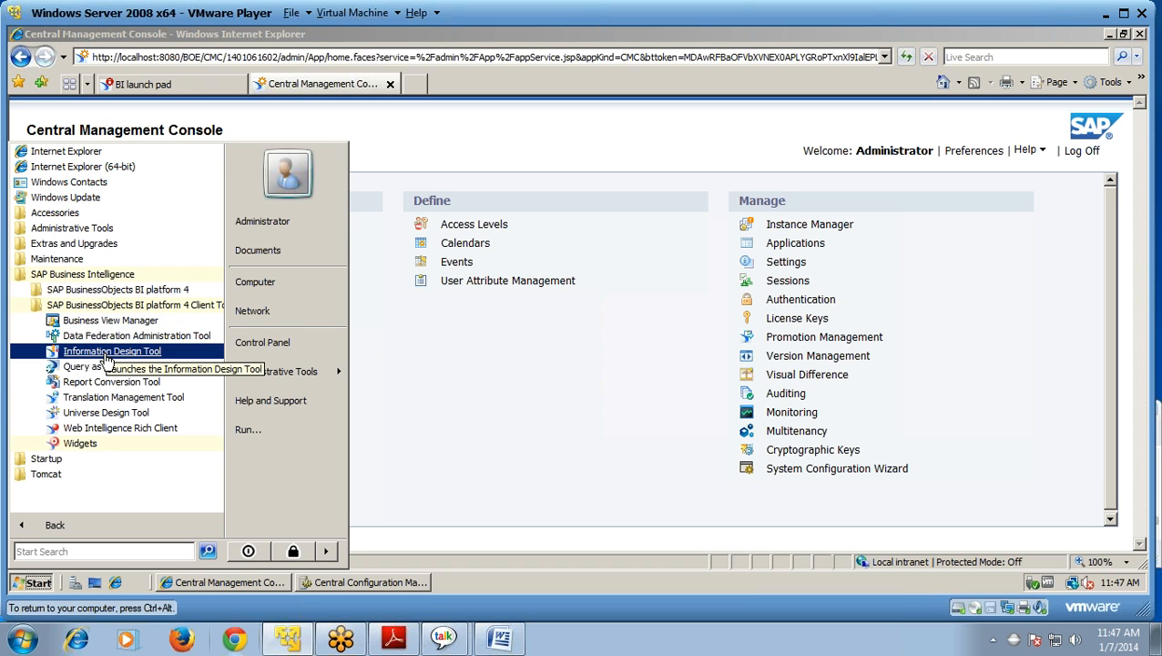
pyautogui.click(107, 355)
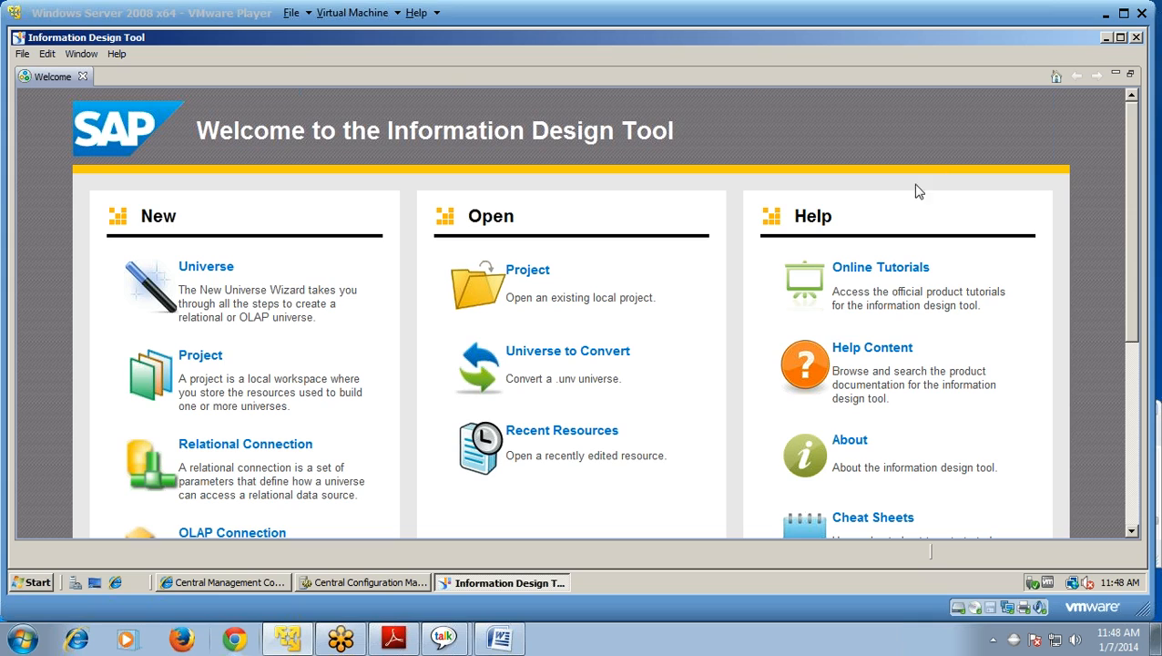
# Step: Look over the Information Design Tool's File menu and its New submenu
pyautogui.click(21, 54)
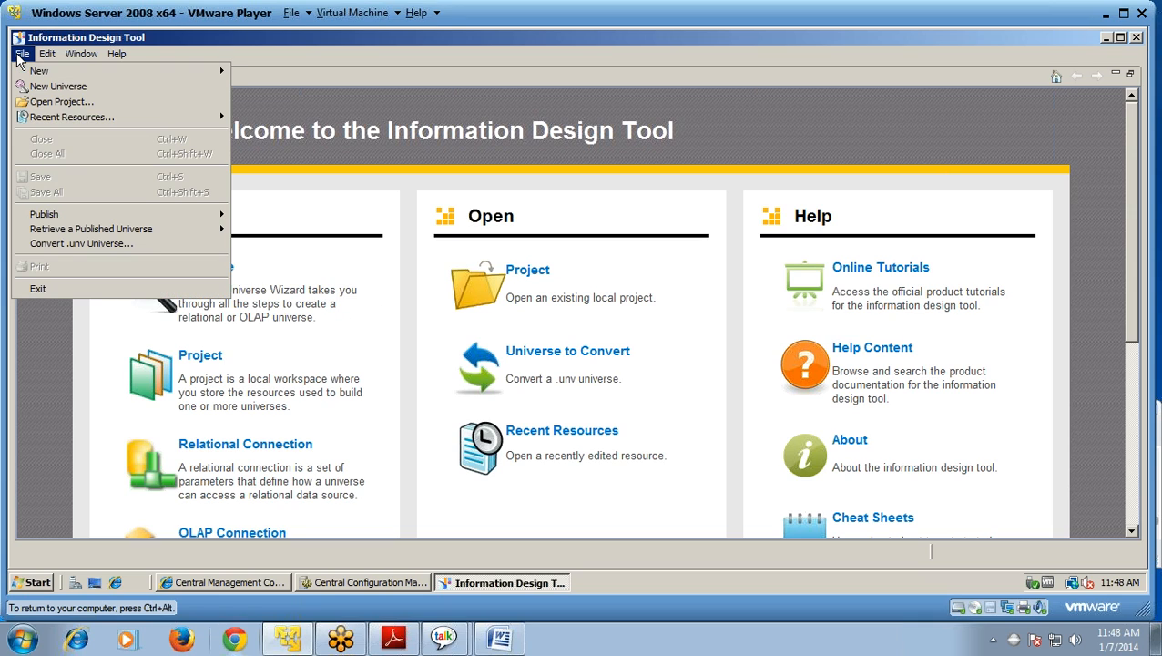
pyautogui.moveTo(25, 76)
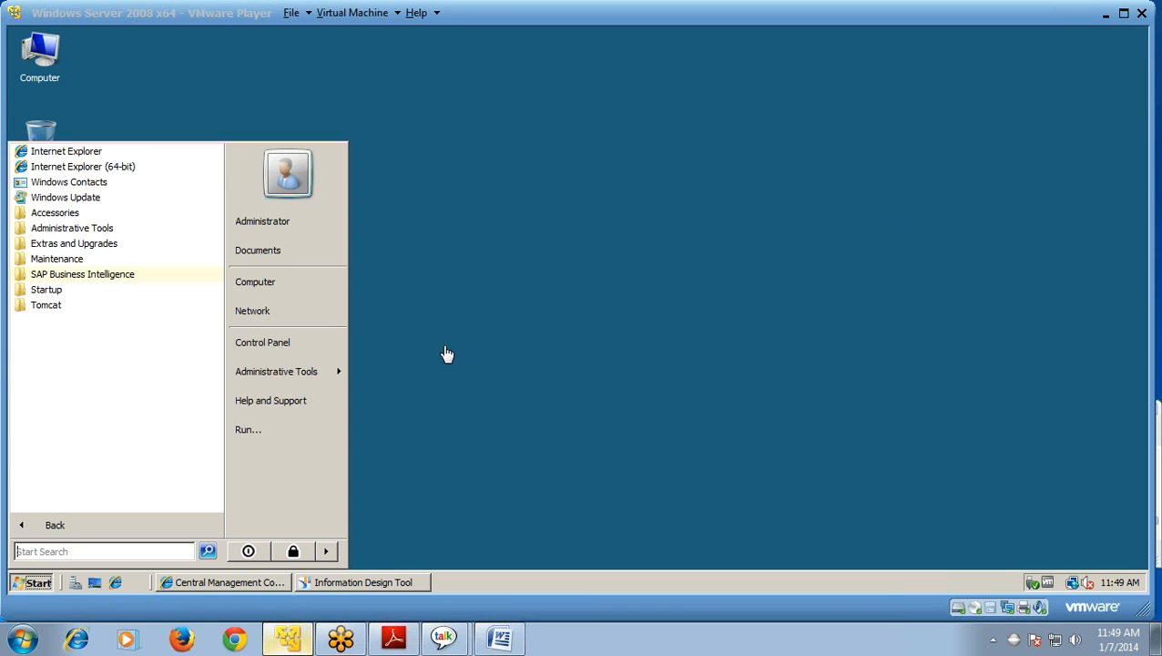
# Step: Launch the Universe Design Tool from the SAP BusinessObjects BI platform 4 Client Tools group
pyautogui.click(105, 280)
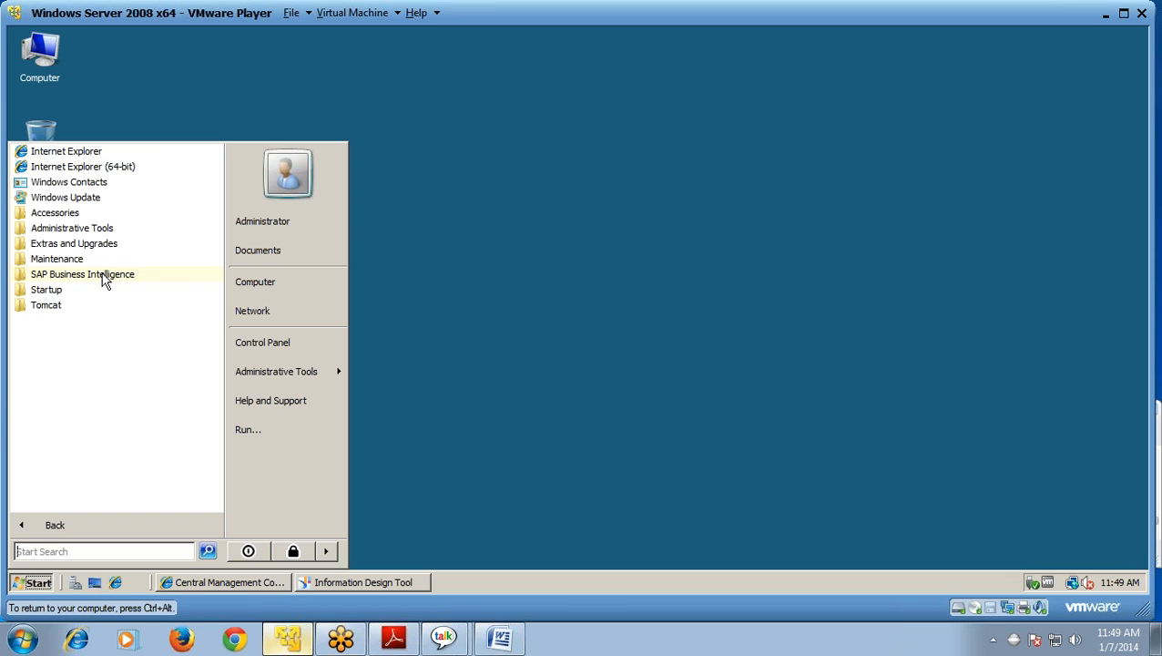
pyautogui.click(105, 276)
pyautogui.click(116, 306)
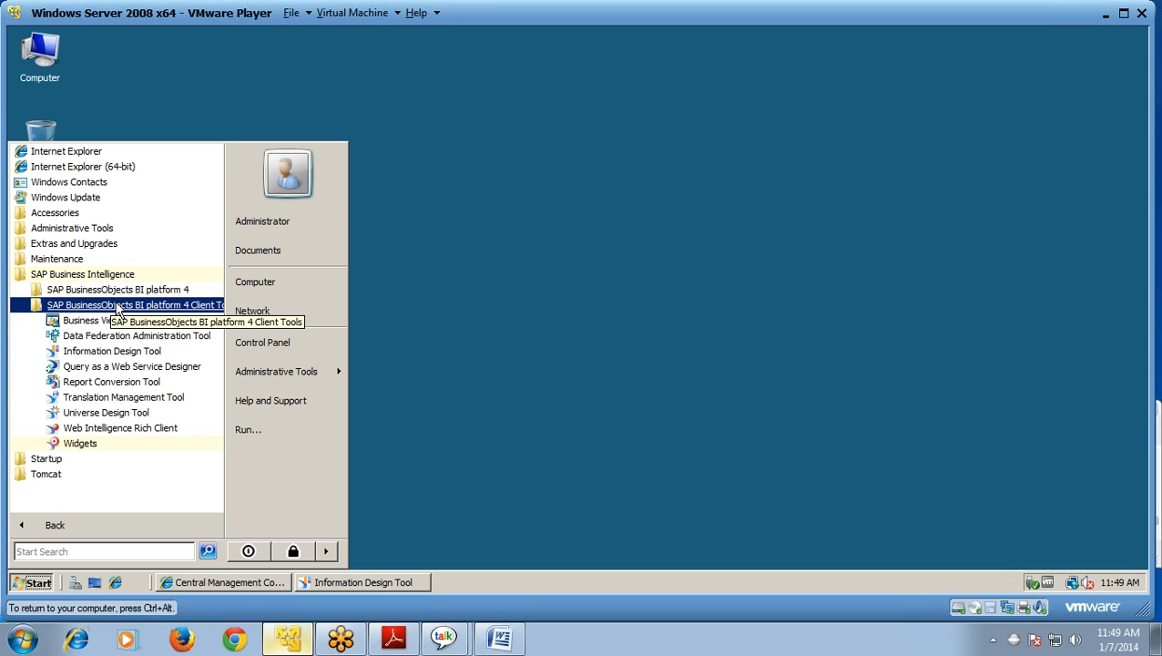
pyautogui.click(121, 412)
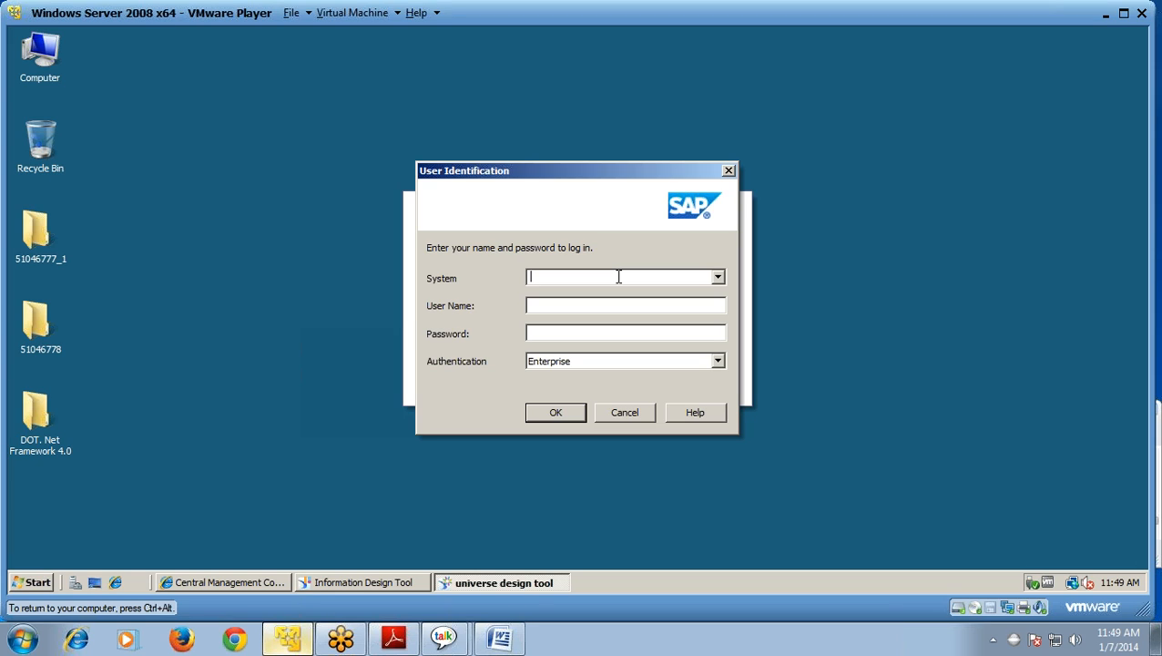
# Step: Sign in to system WINDOWS as the administrator user with its password, keeping Enterprise authentication
pyautogui.write('WINDOWS')
pyautogui.click(611, 303)
pyautogui.write('ADMIN')
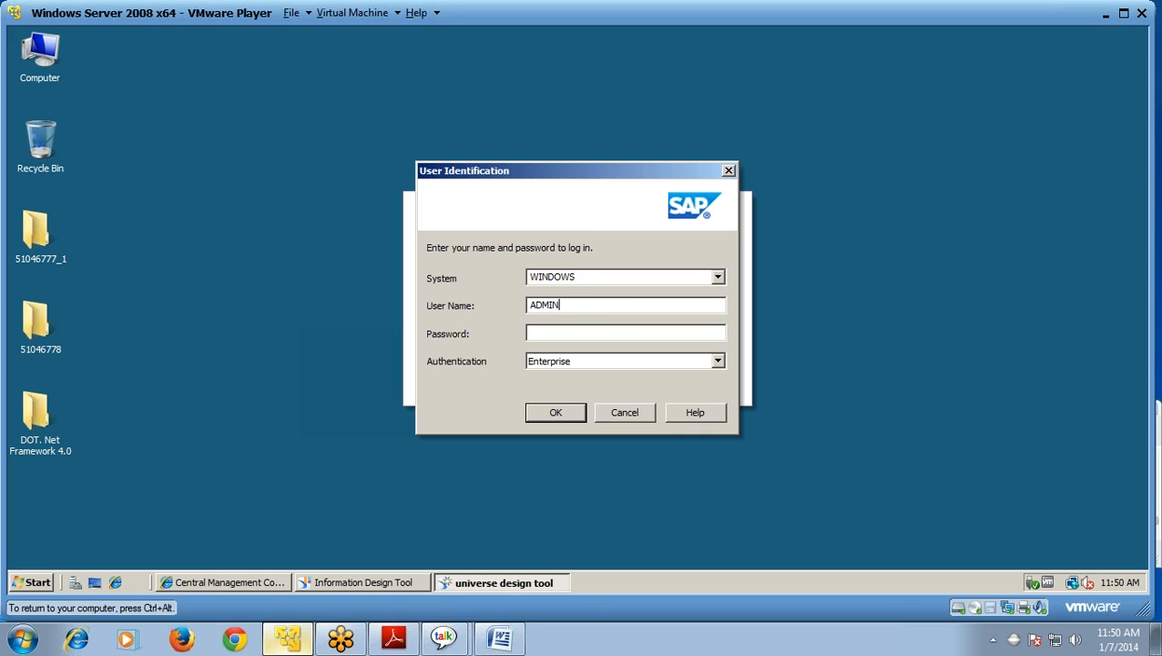
pyautogui.write('ISTRATOR')
pyautogui.click(590, 333)
pyautogui.write('**********')
pyautogui.click(546, 415)
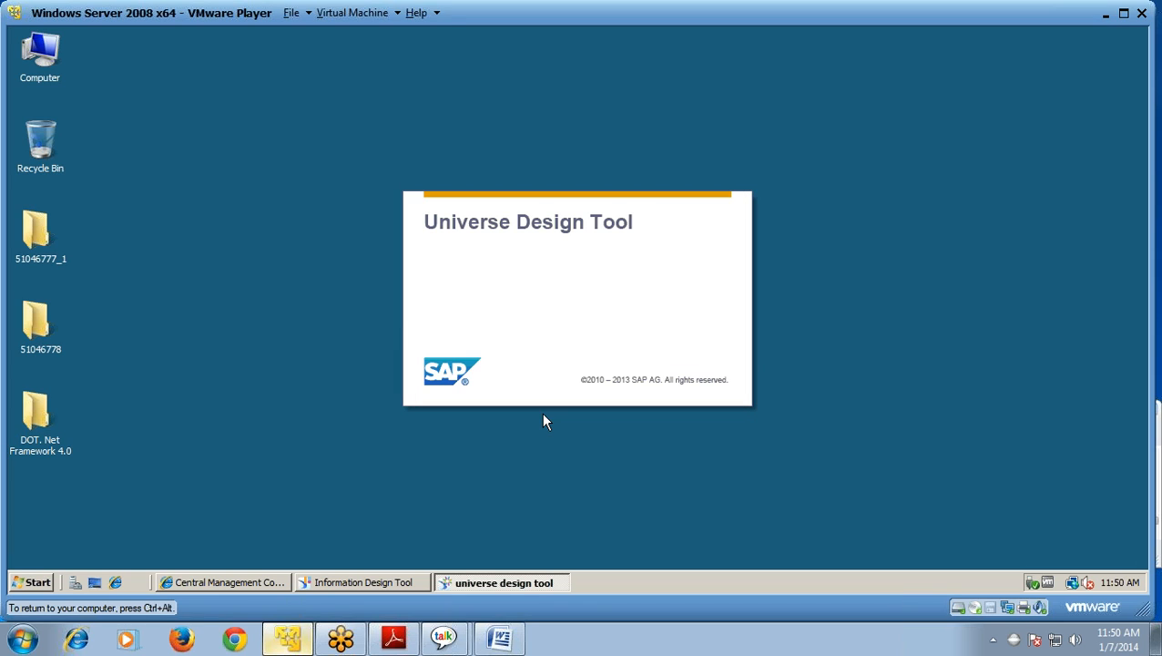